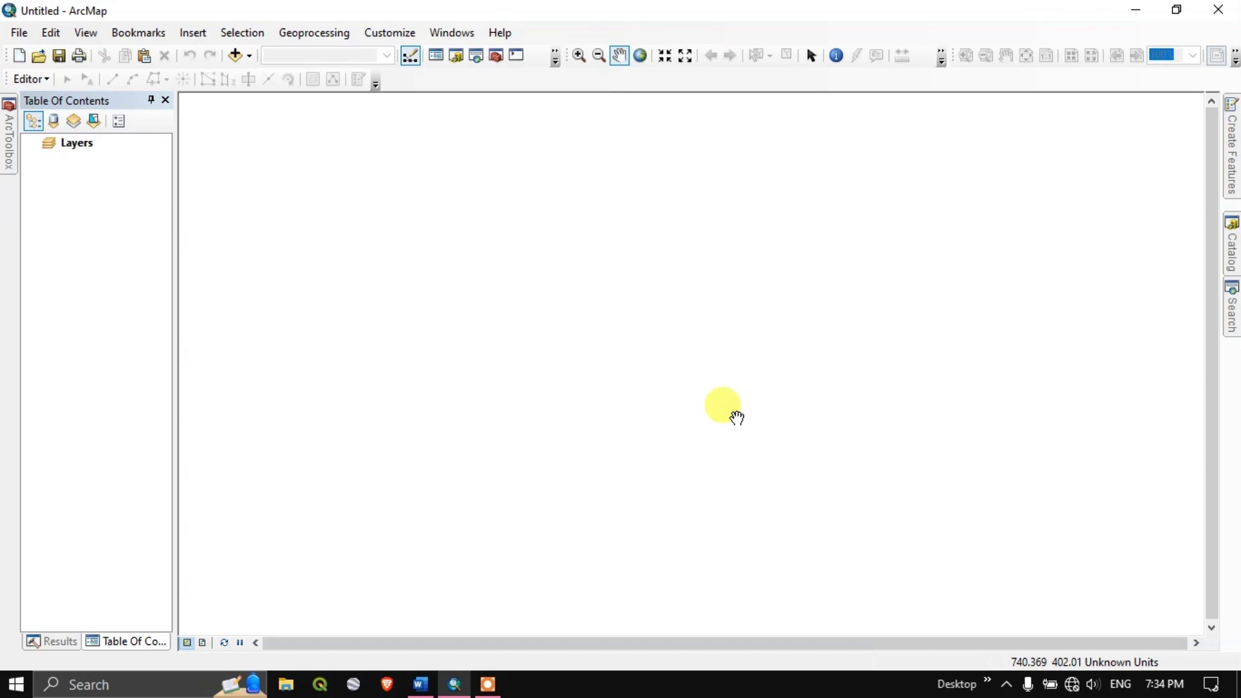
# Step: Add n17_e073_1arc_v3.tif and Studyarea.shp from the Stream folder to the map
pyautogui.click(249, 56)
pyautogui.click(270, 75)
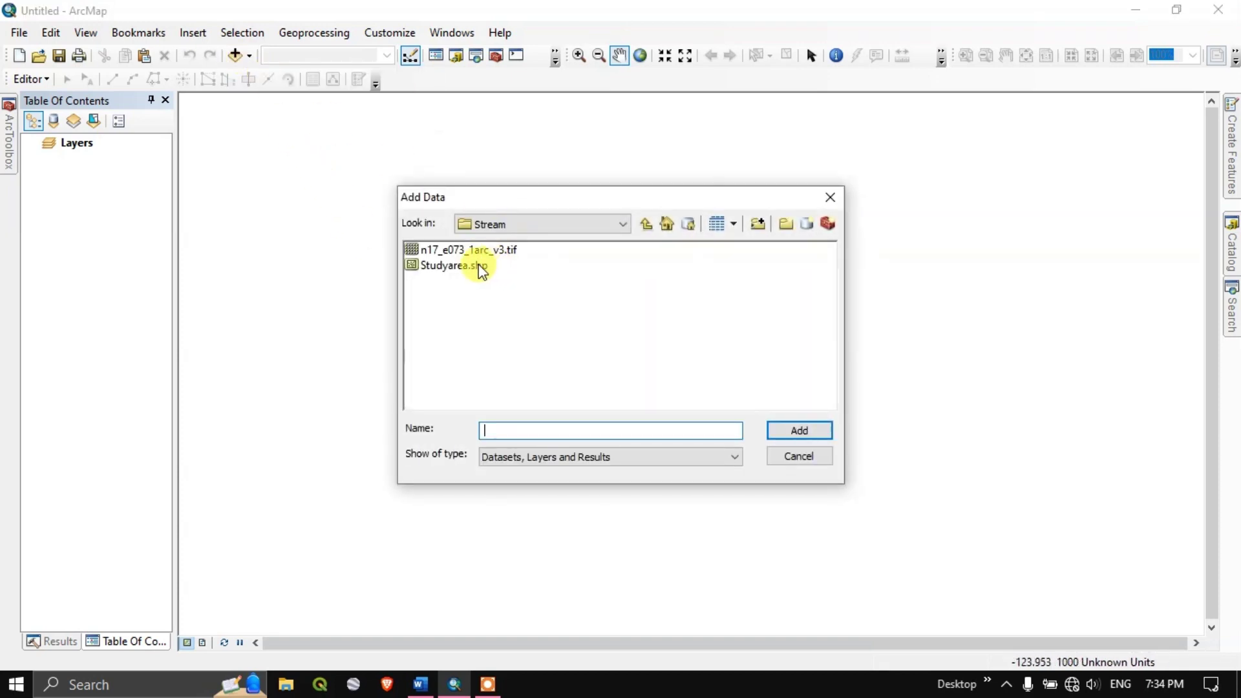
pyautogui.click(481, 251)
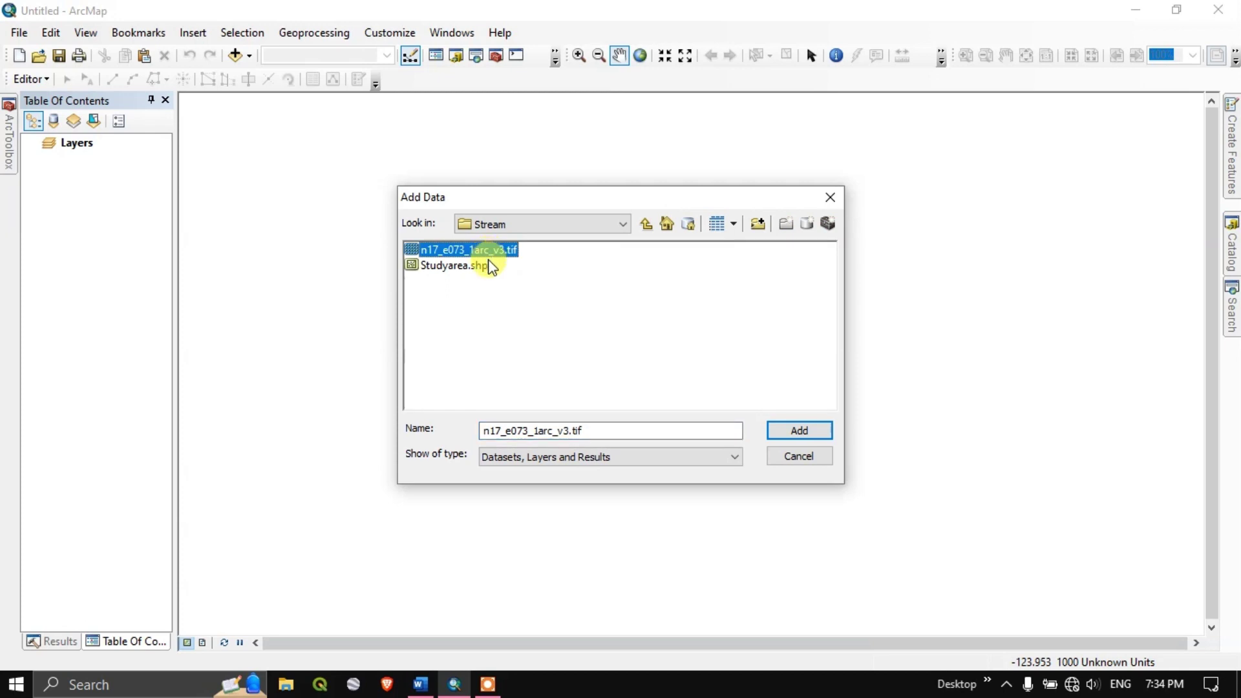
pyautogui.keyDown('shift'); pyautogui.click(483, 266); pyautogui.keyUp('shift')
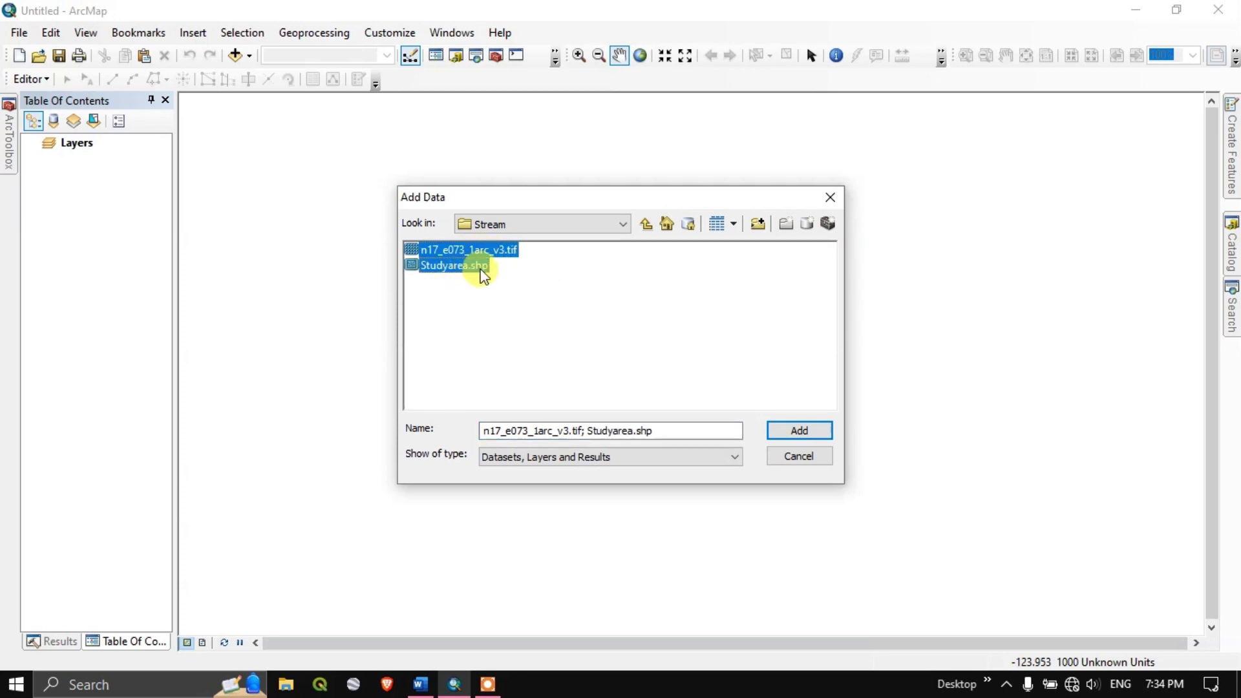
pyautogui.click(799, 429)
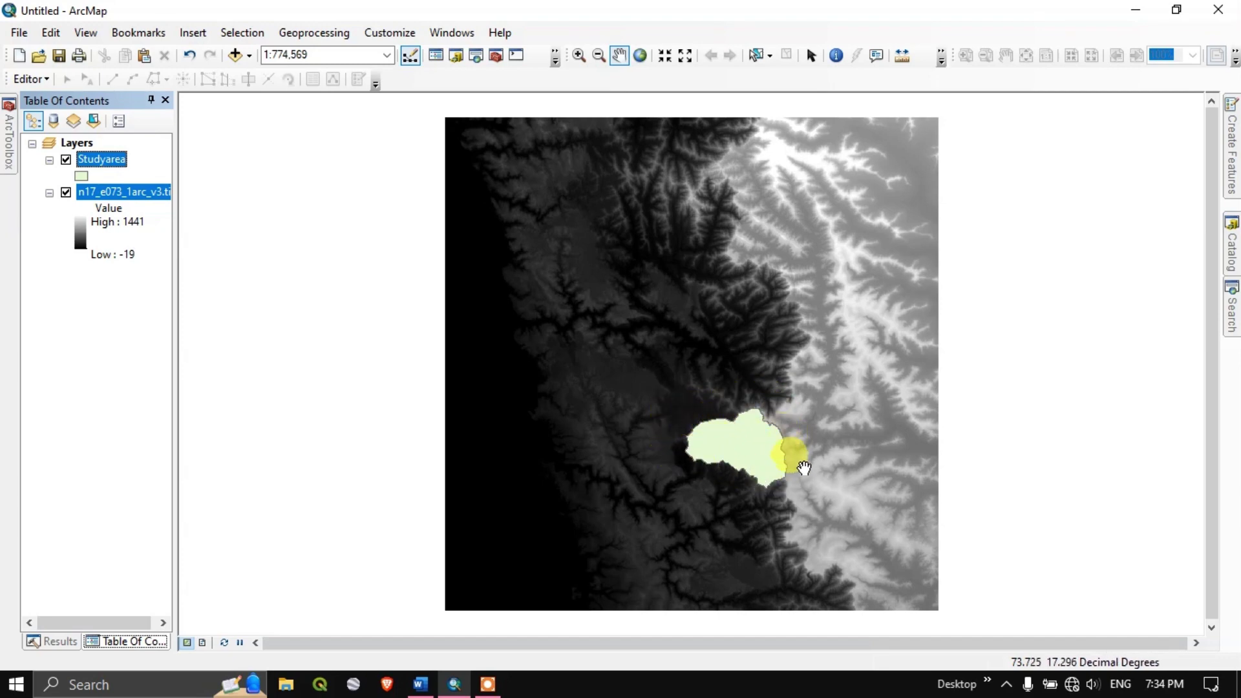
# Step: Search the tools for "clip" and open the Clip (Data Management) tool
pyautogui.click(1232, 323)
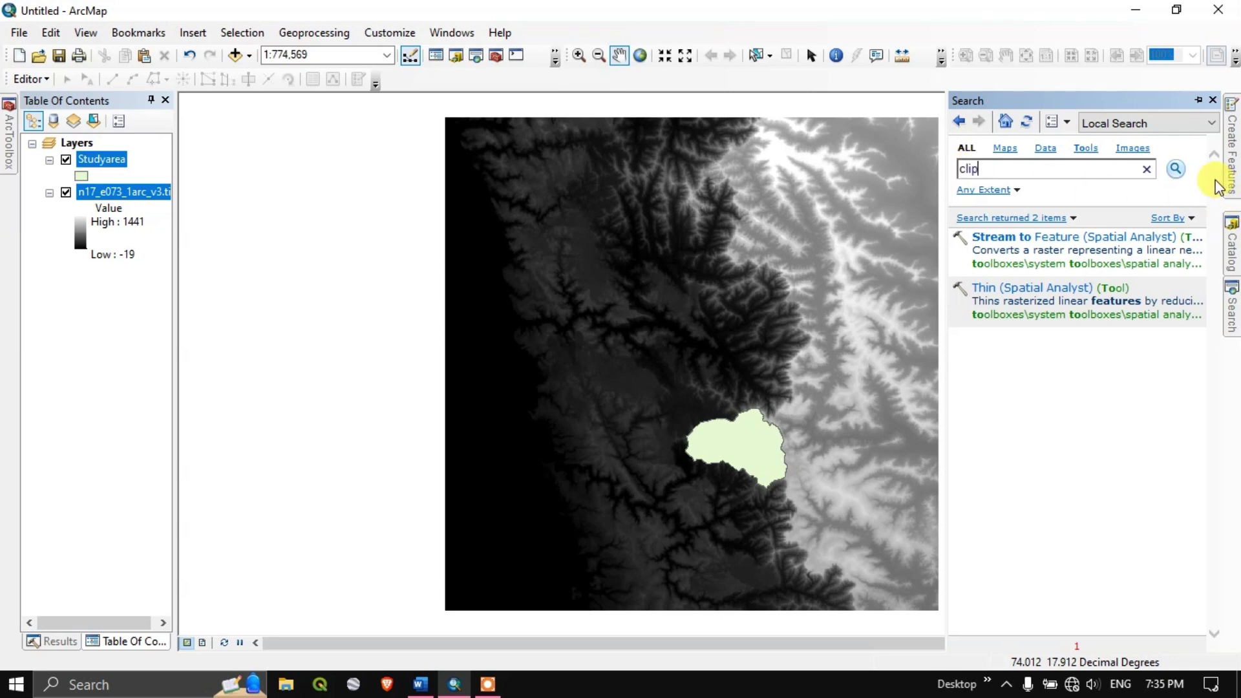
pyautogui.click(1175, 170)
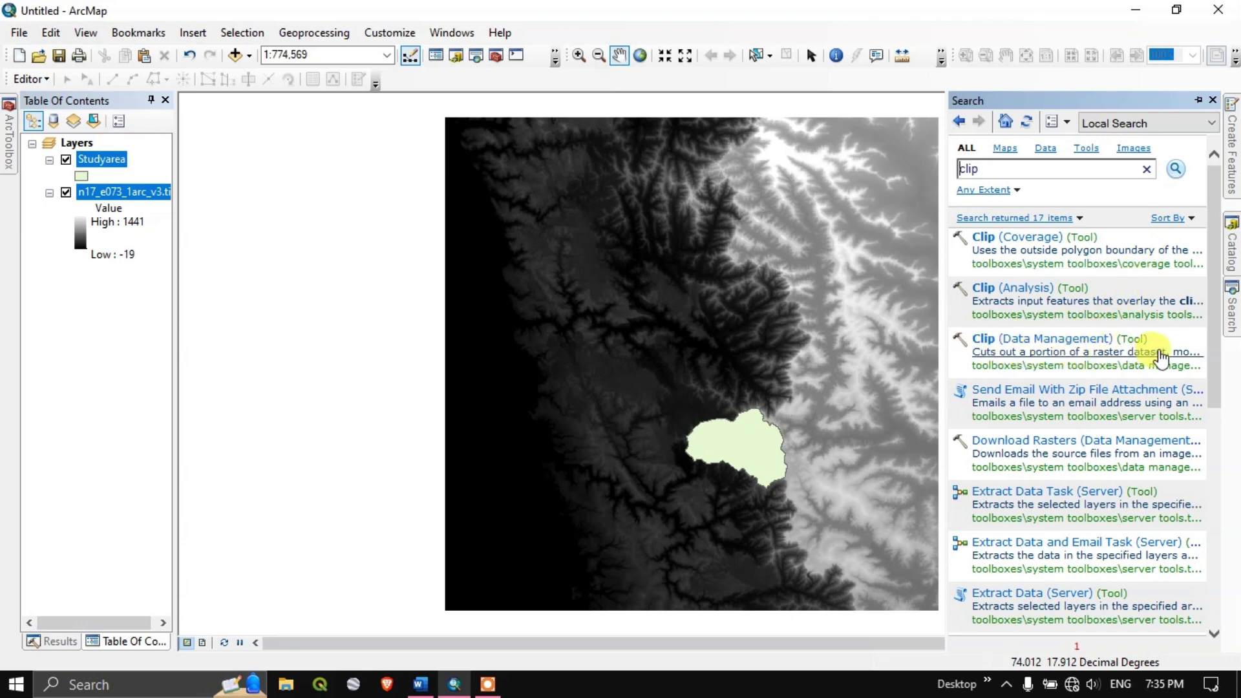
pyautogui.click(1042, 343)
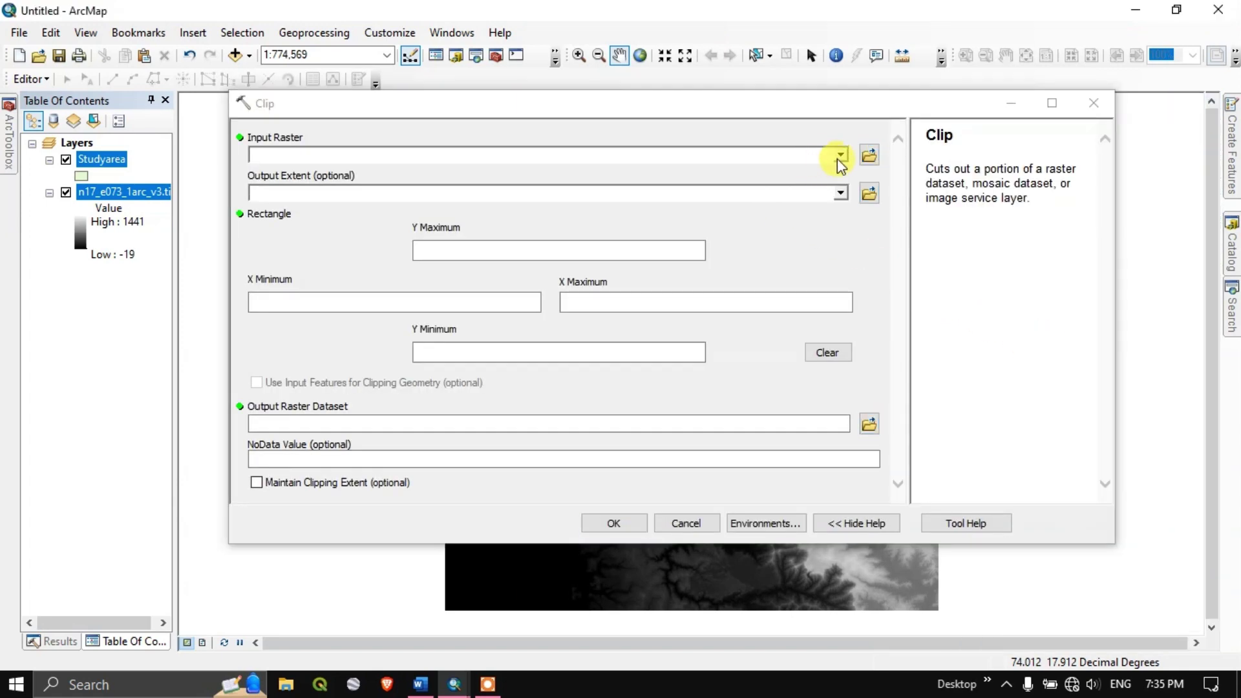
# Step: Set n17_e073_1arc_v3.tif as the Clip input and Studyarea as the output extent, enabling input features for clipping geometry and maintained clipping extent
pyautogui.click(840, 155)
pyautogui.click(336, 173)
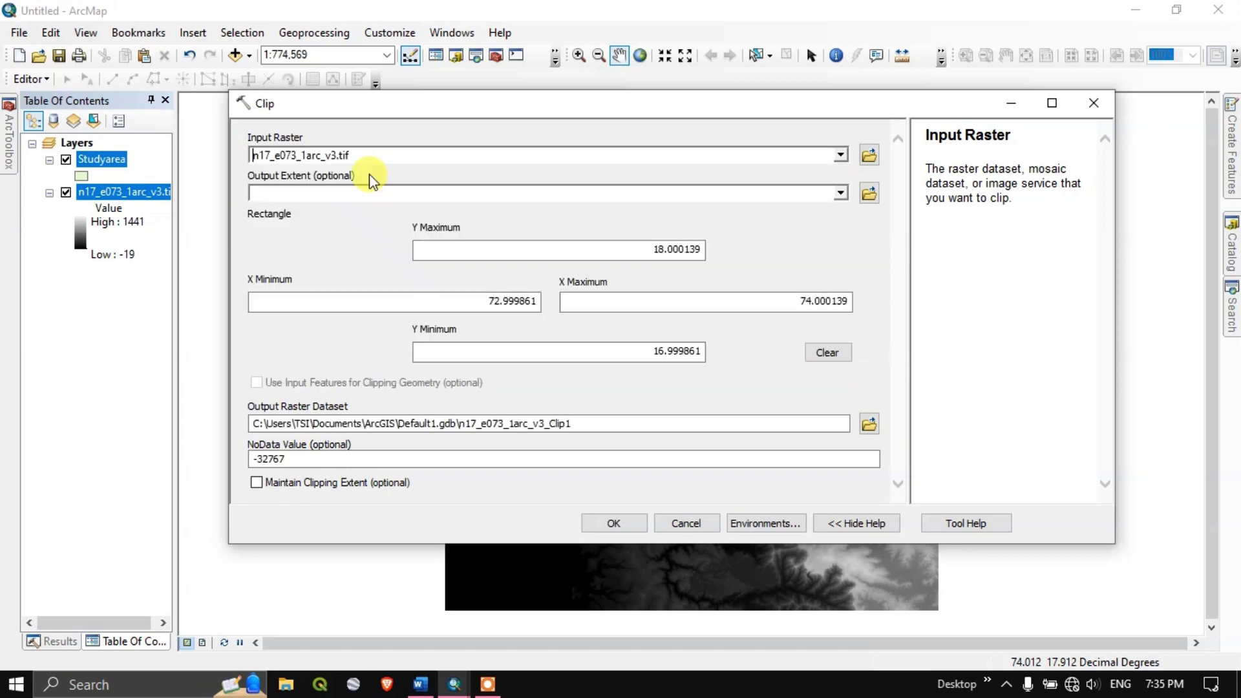
pyautogui.click(839, 192)
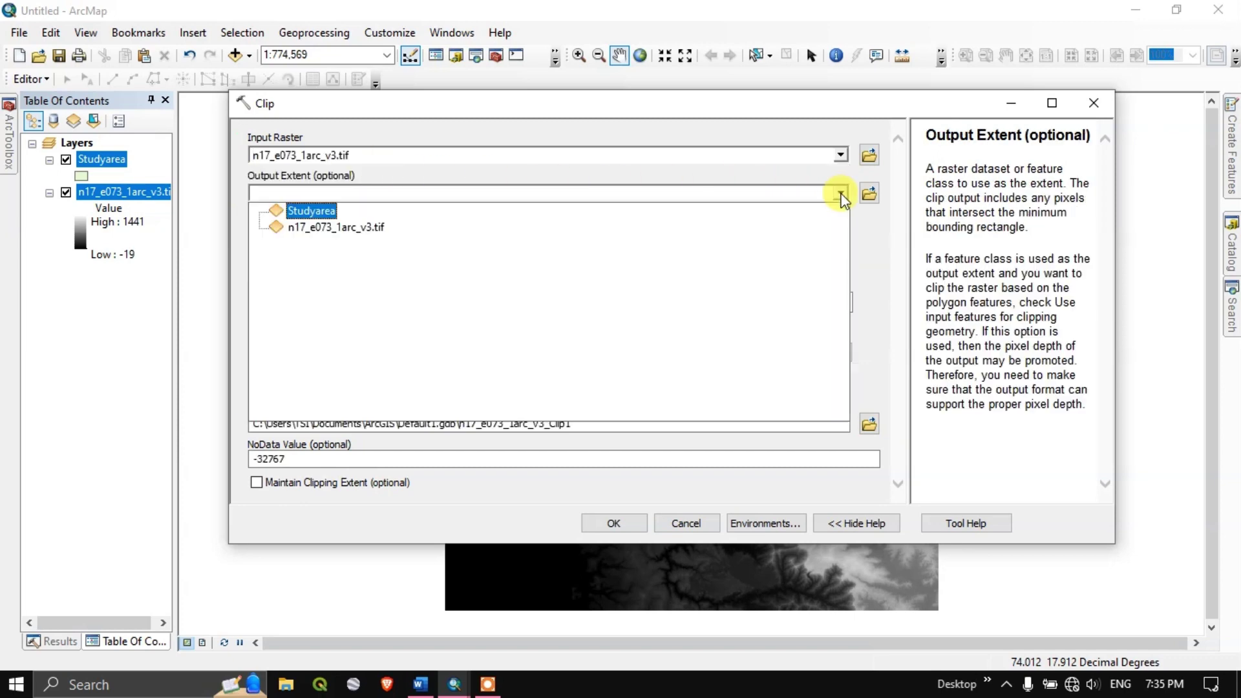
pyautogui.click(321, 217)
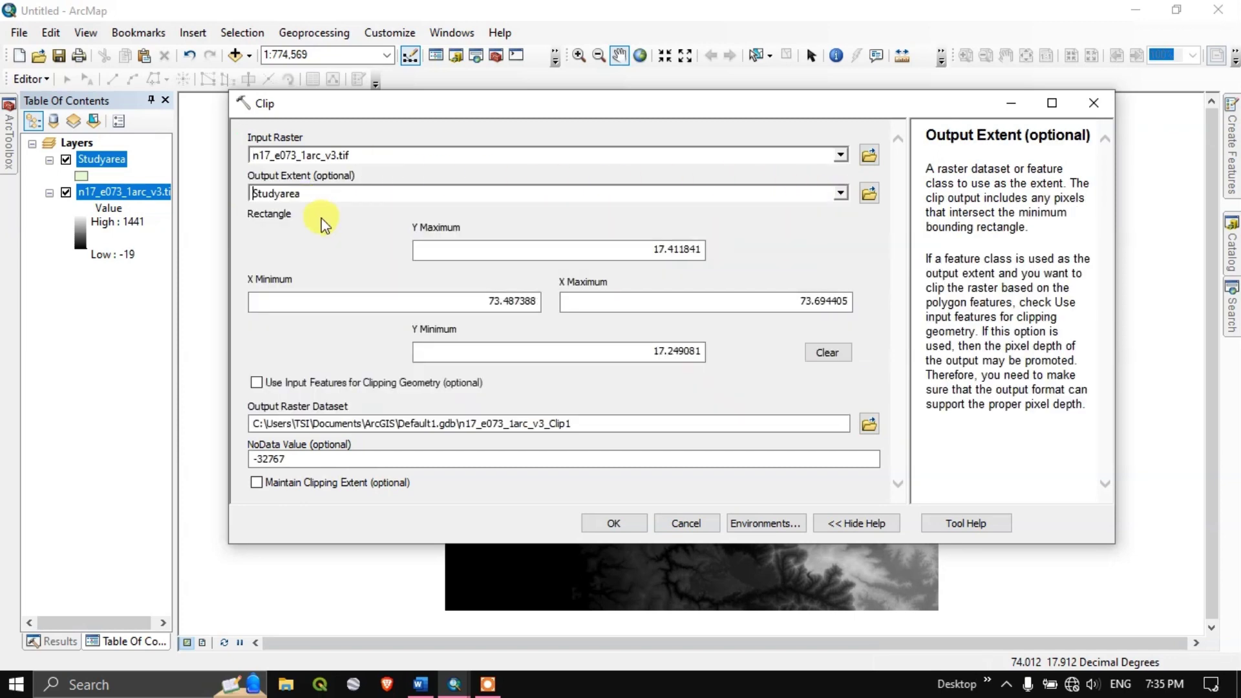
pyautogui.click(257, 384)
pyautogui.click(257, 483)
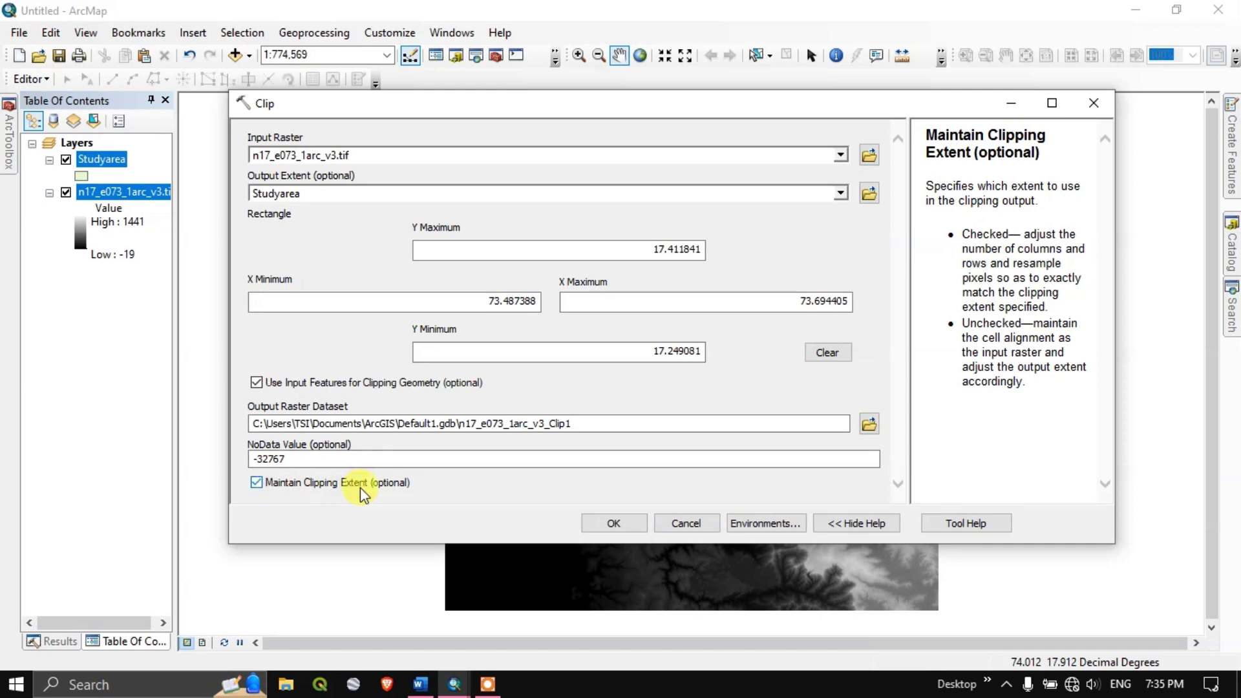
# Step: Set the raster analysis mask to Studyarea in the Clip tool's environment settings
pyautogui.click(759, 523)
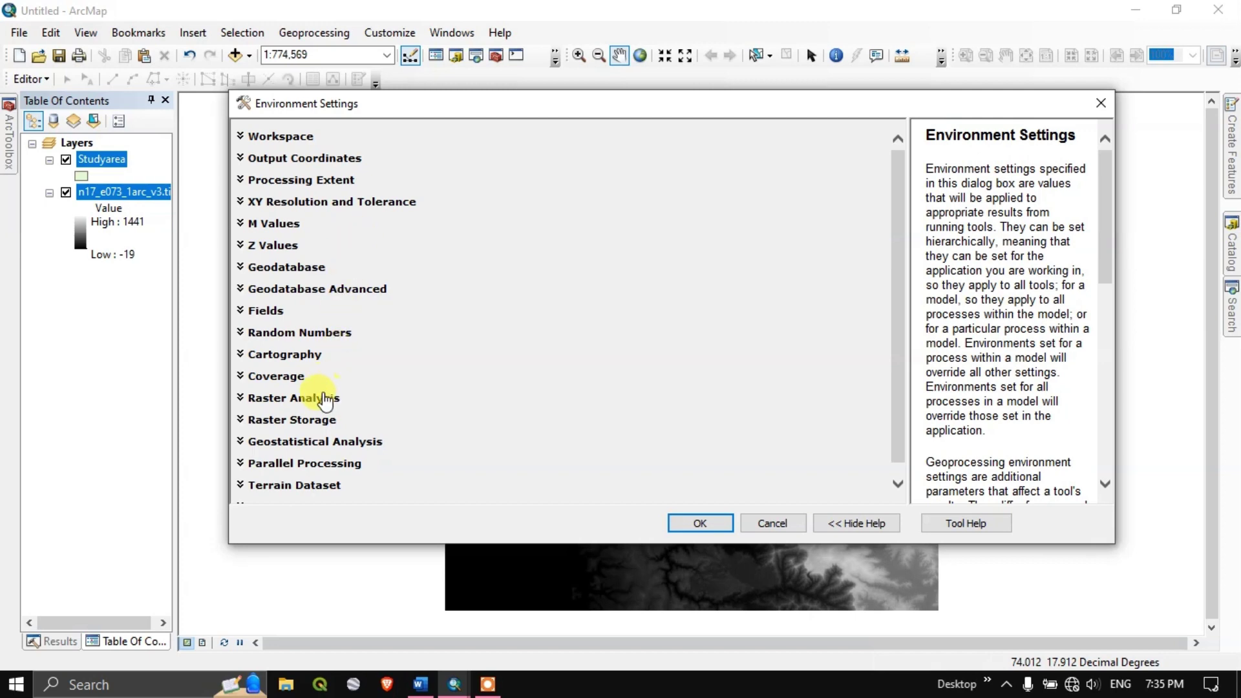
pyautogui.click(307, 399)
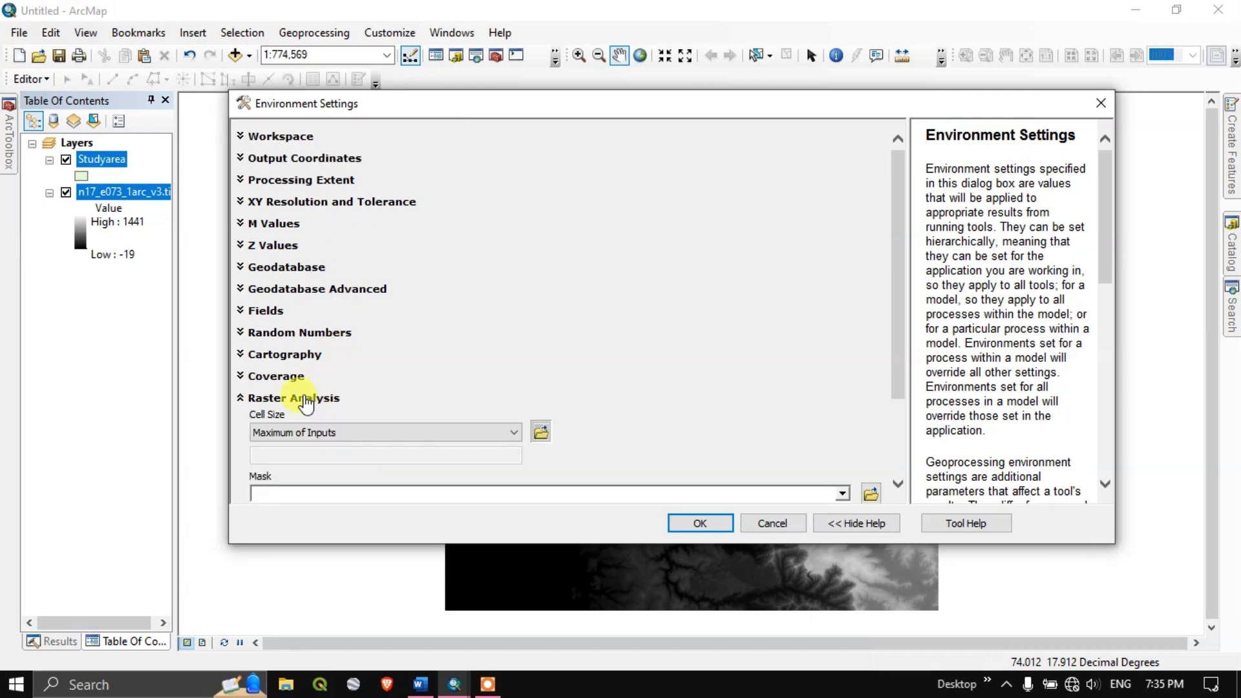
pyautogui.click(842, 495)
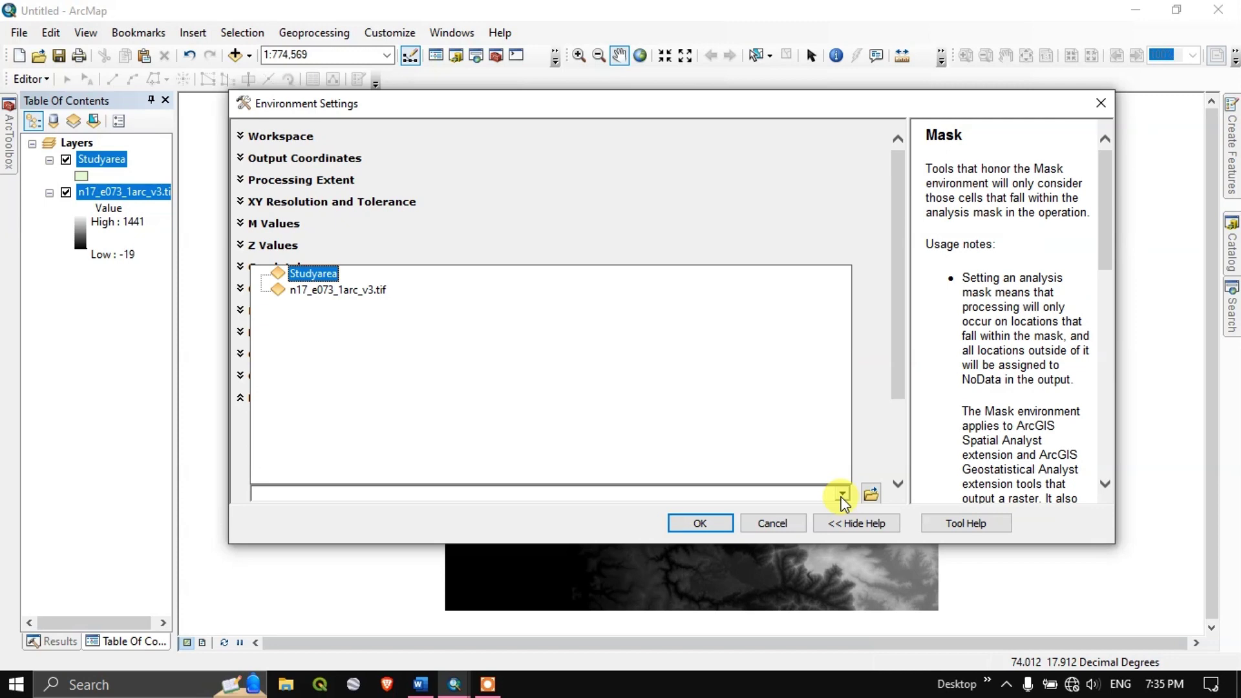
pyautogui.click(317, 271)
pyautogui.click(685, 522)
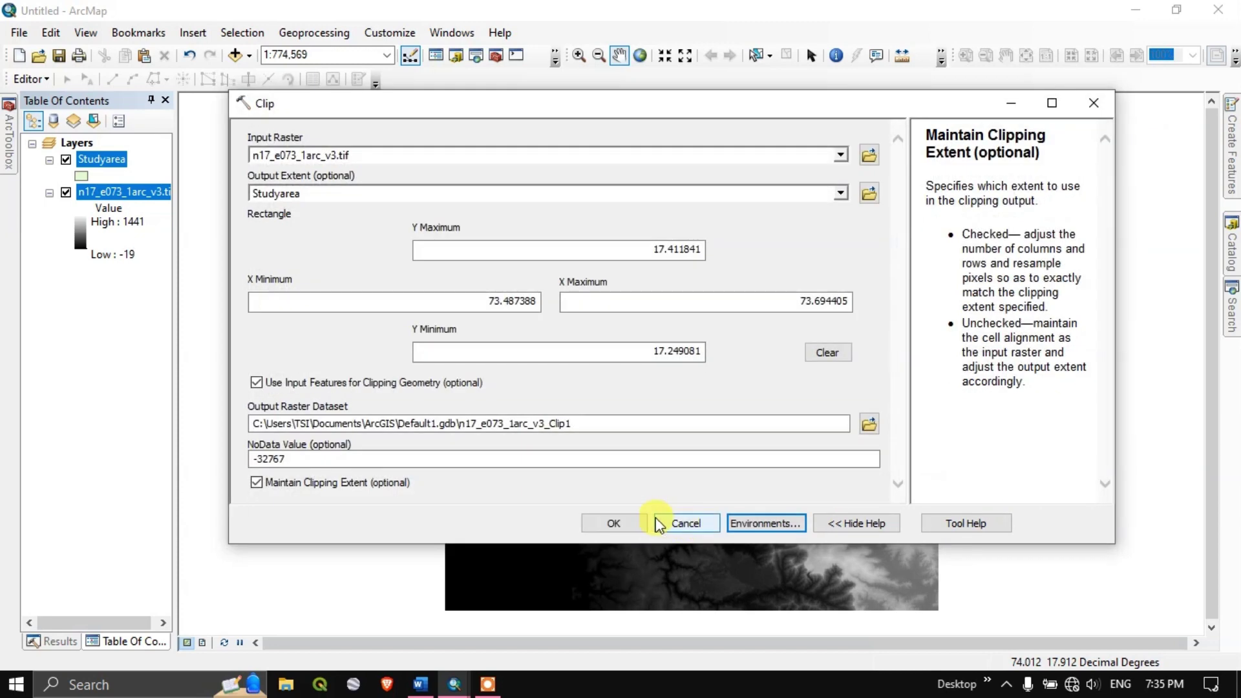
# Step: Name the output raster dataset DEM_Clip in Default1.gdb and run the Clip tool
pyautogui.moveTo(574, 424); pyautogui.dragTo(477, 423)
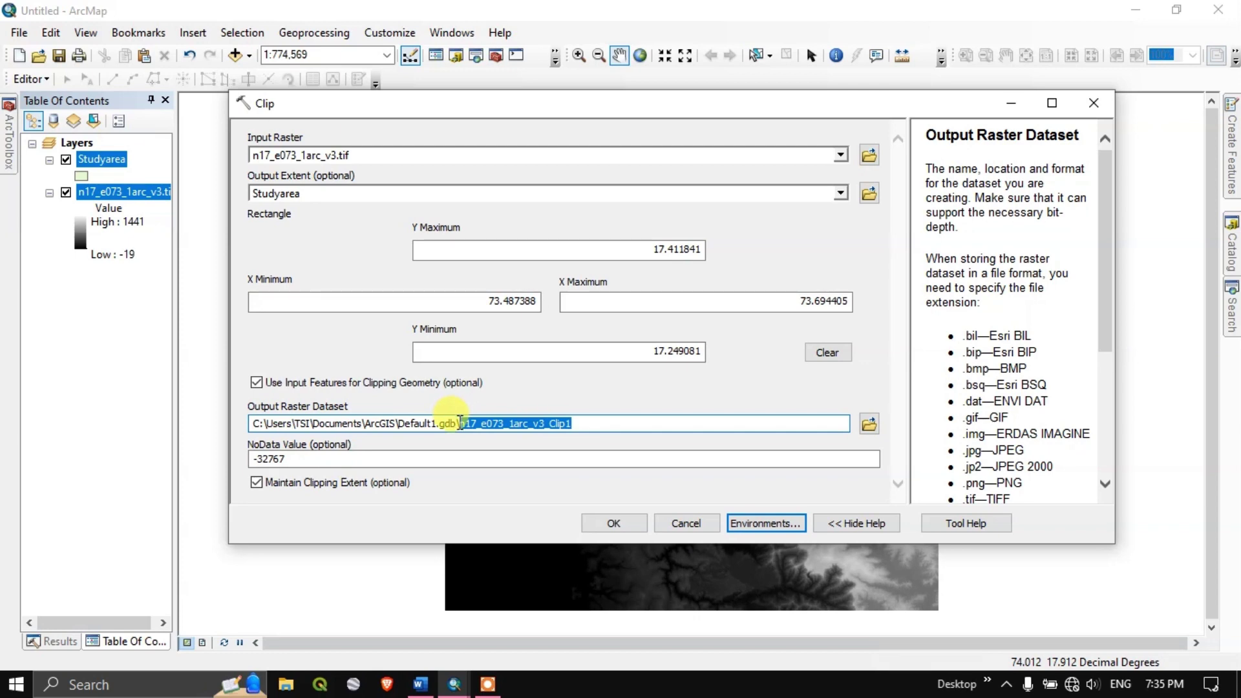
pyautogui.write('DEM')
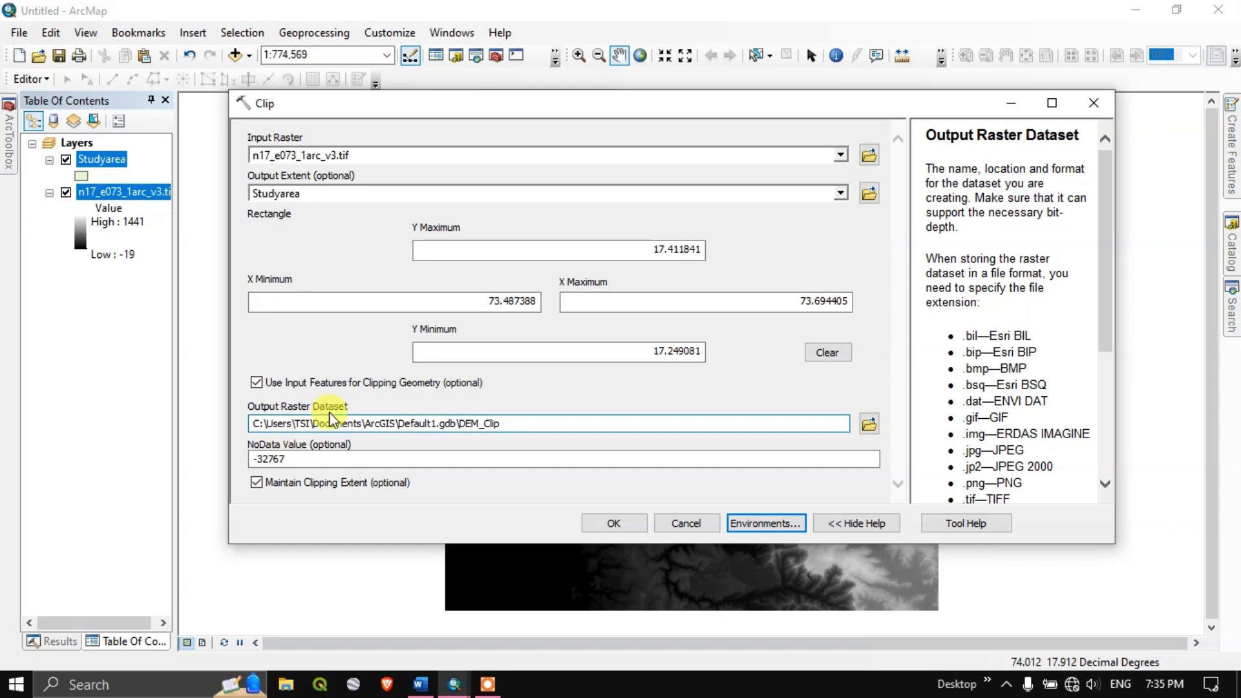
pyautogui.click(882, 415)
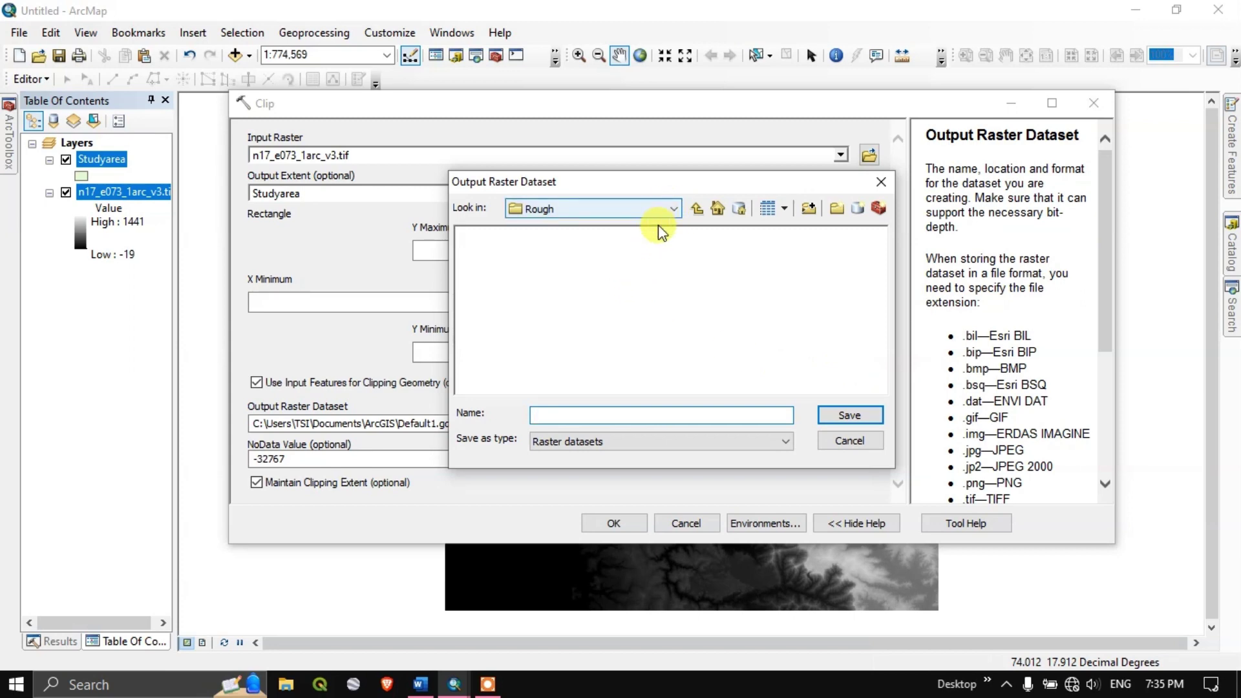
pyautogui.click(883, 186)
pyautogui.click(517, 423)
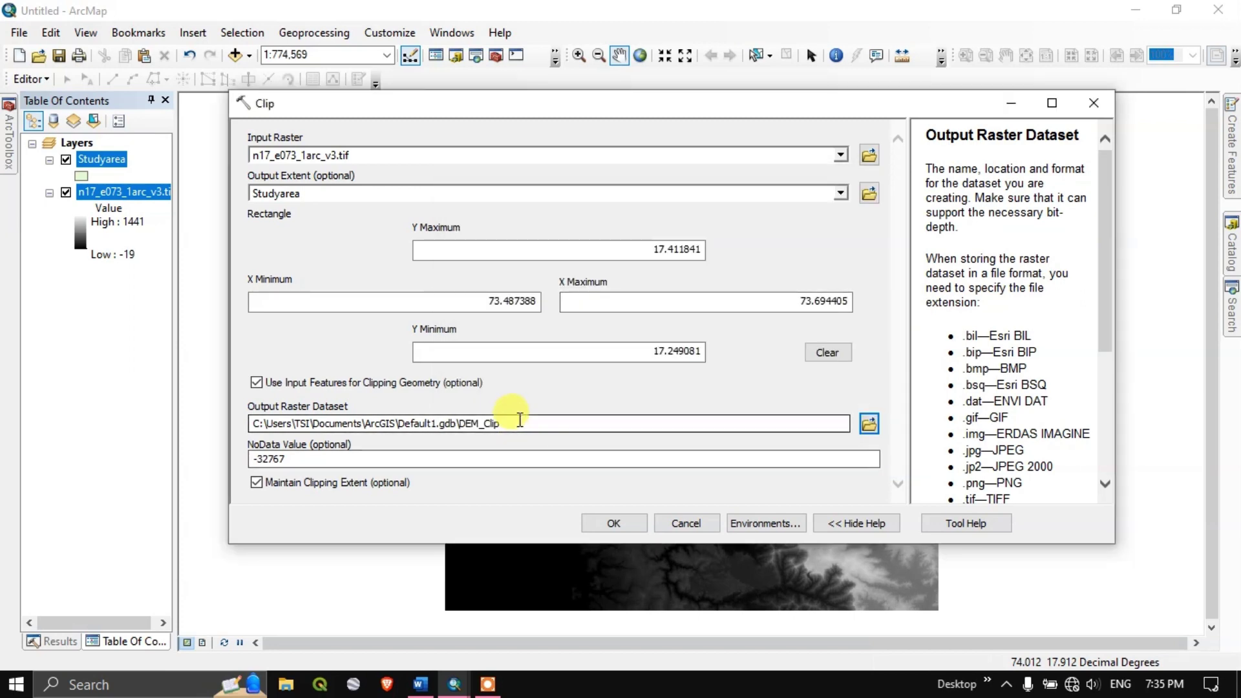
pyautogui.click(611, 522)
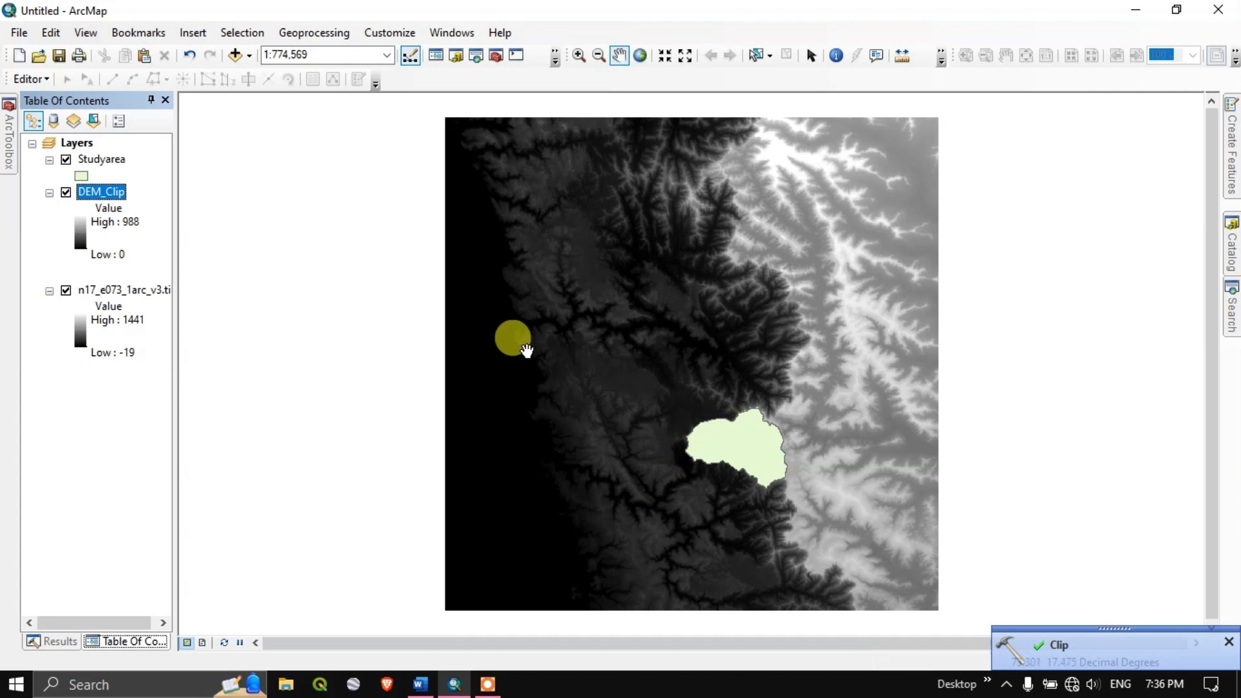
# Step: Hide the n17_e073_1arc_v3.tif layer and give the Studyarea polygon the Hollow symbol so the clipped DEM shows
pyautogui.click(66, 292)
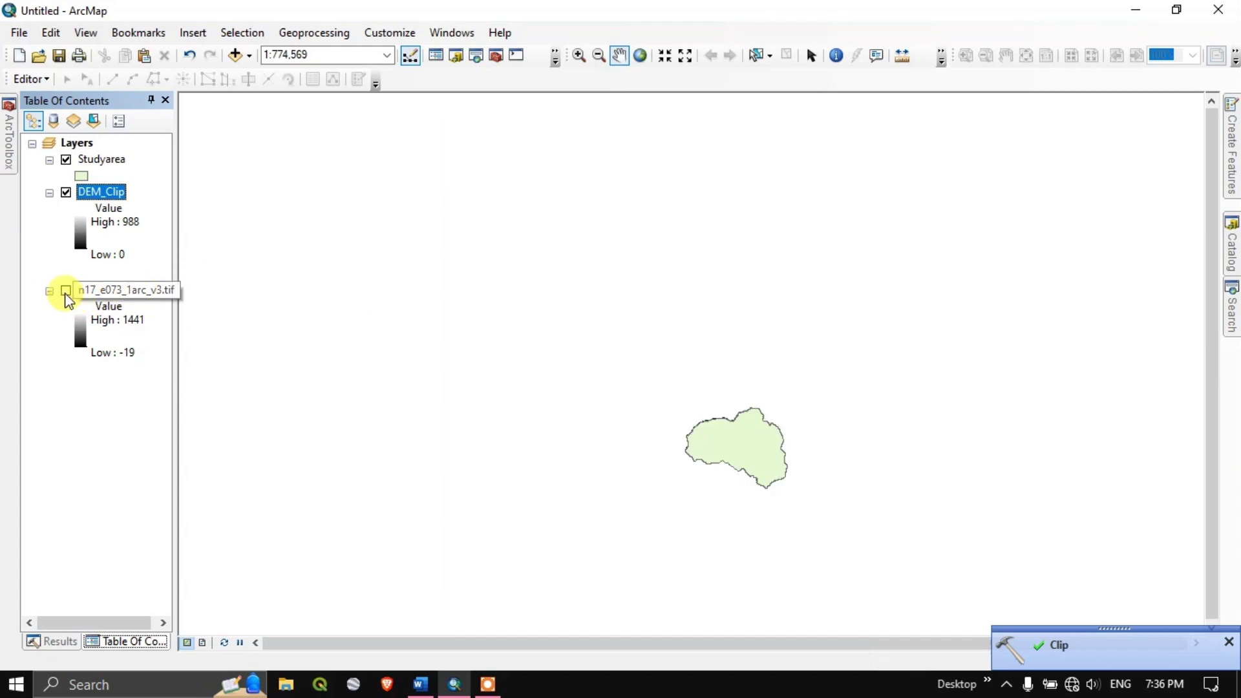
pyautogui.click(82, 176)
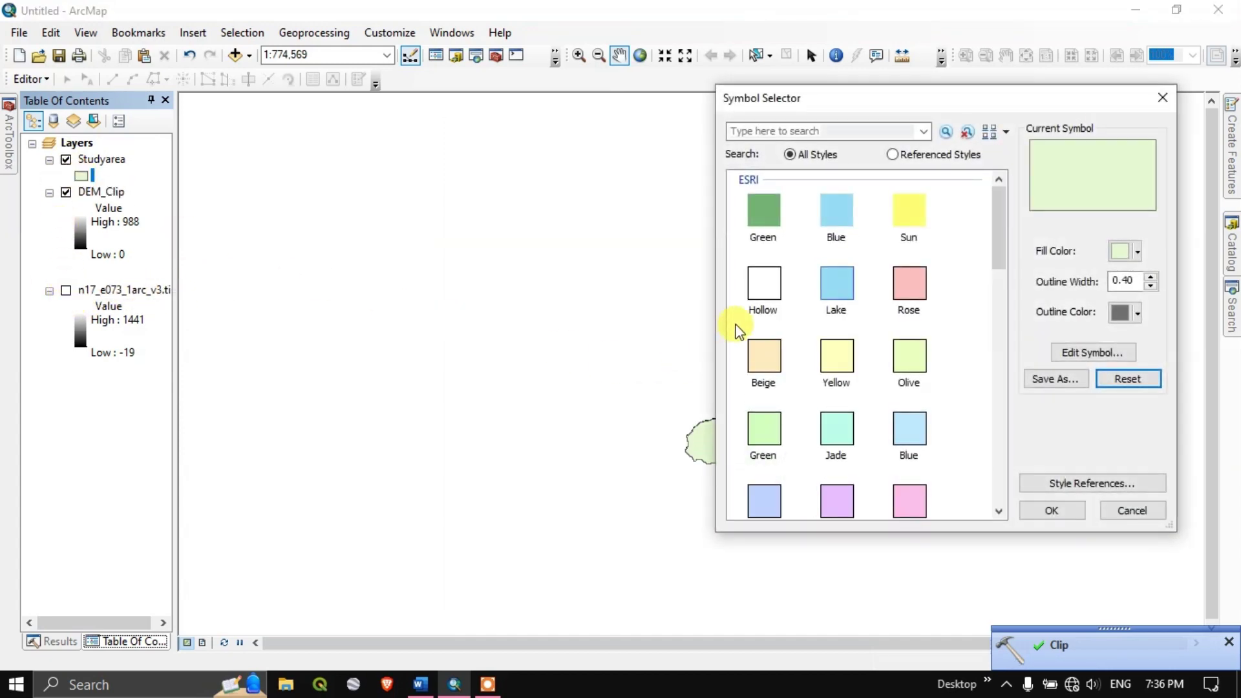
pyautogui.click(764, 288)
pyautogui.click(1052, 510)
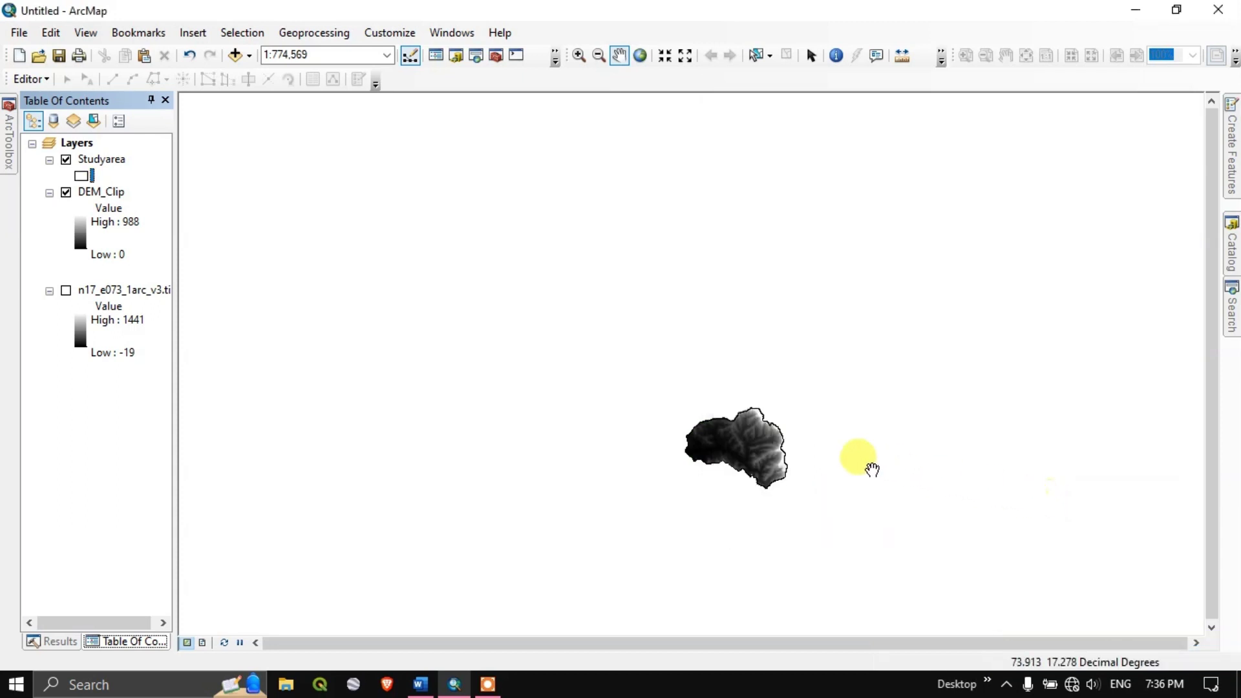
pyautogui.scroll(4, 748, 429)
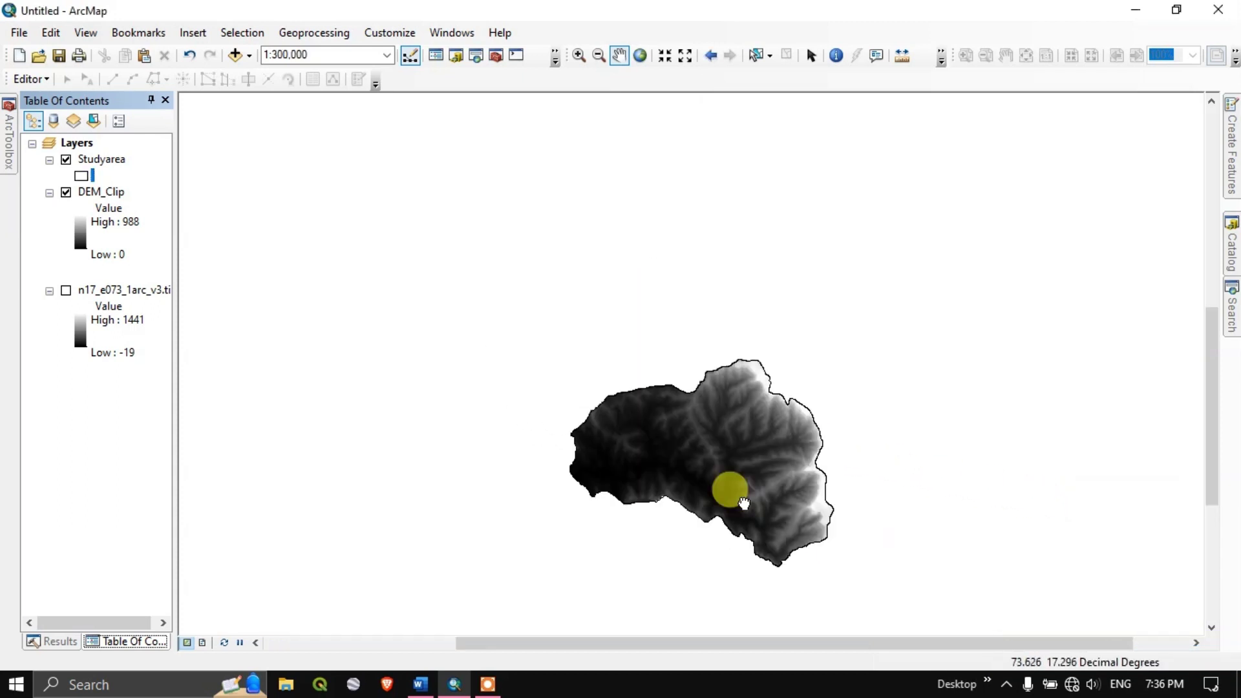
pyautogui.scroll(2, 728, 493)
pyautogui.moveTo(729, 493); pyautogui.dragTo(621, 386)
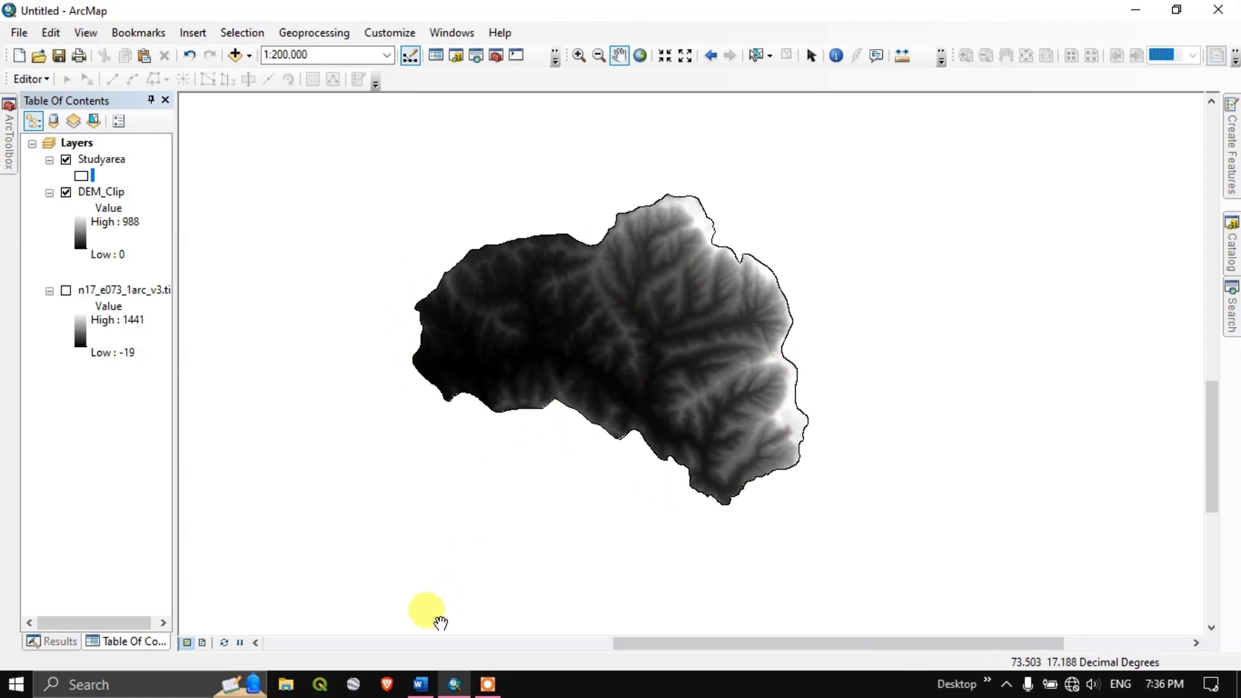
# Step: Switch to the Word document on extracting streams and read the Step 1 Fill DEM explanation
pyautogui.click(421, 685)
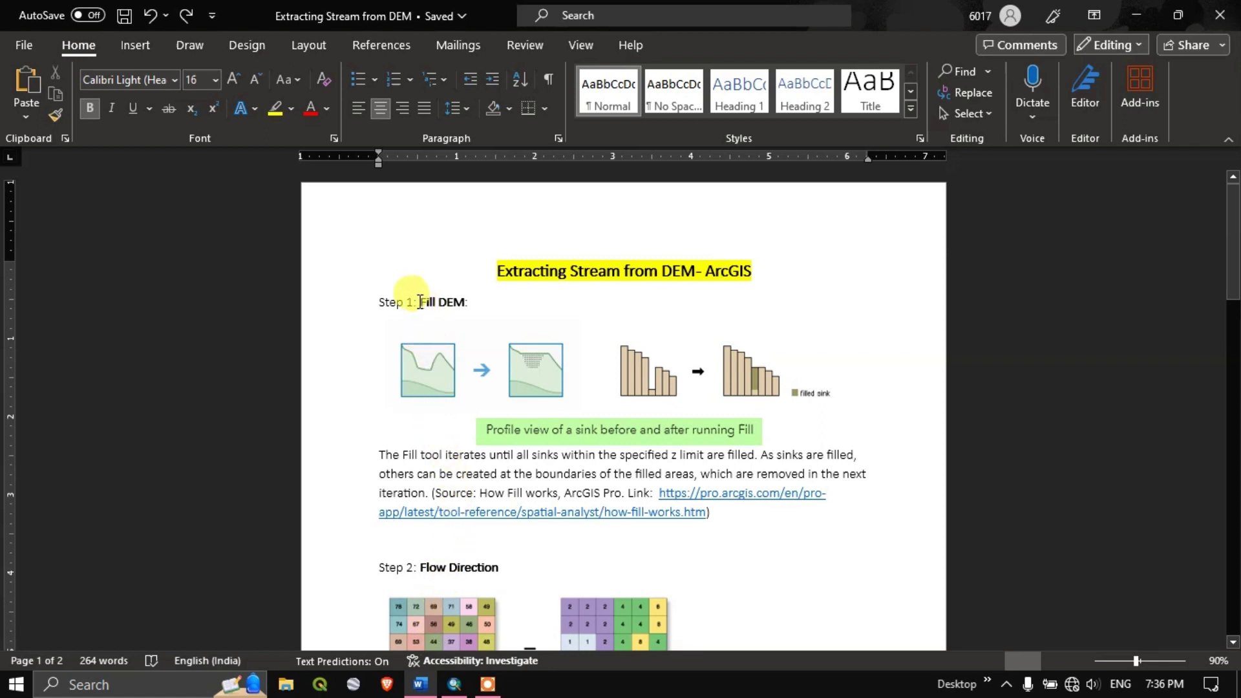
pyautogui.moveTo(420, 302); pyautogui.dragTo(464, 302)
pyautogui.click(420, 455)
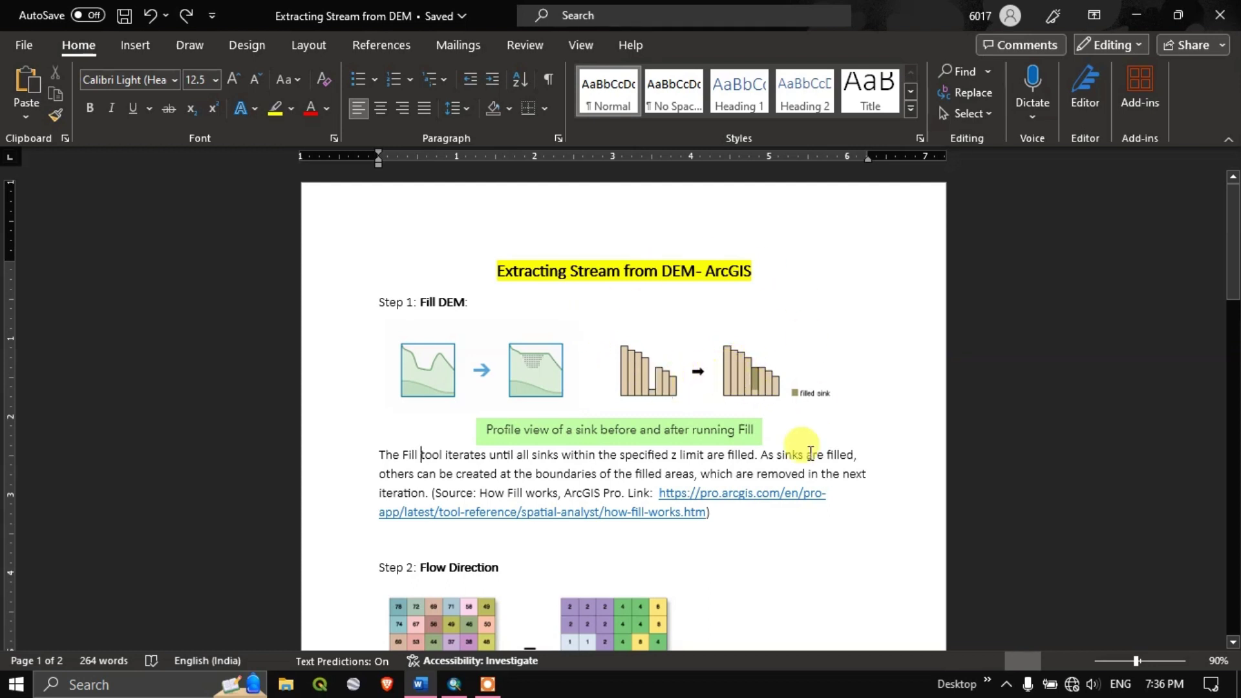
pyautogui.scroll(-1, 808, 453)
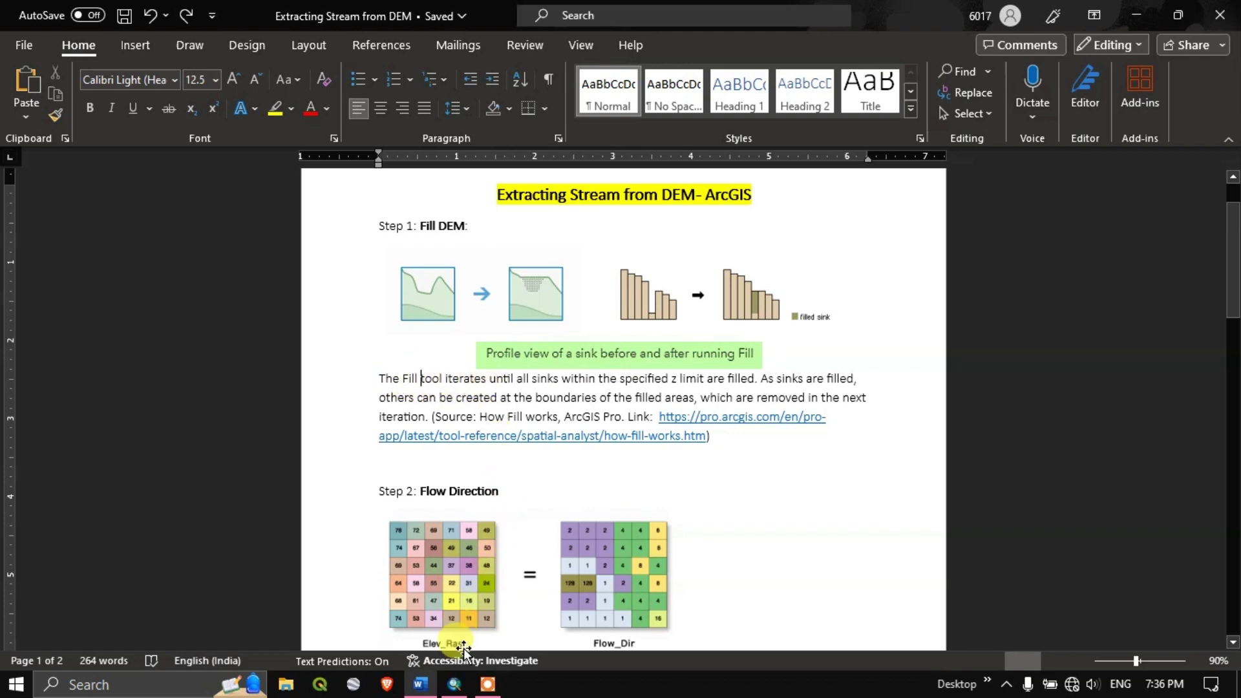
# Step: Return to ArcMap, search the tools for "fill" and open the Fill (Spatial Analyst) tool
pyautogui.click(457, 687)
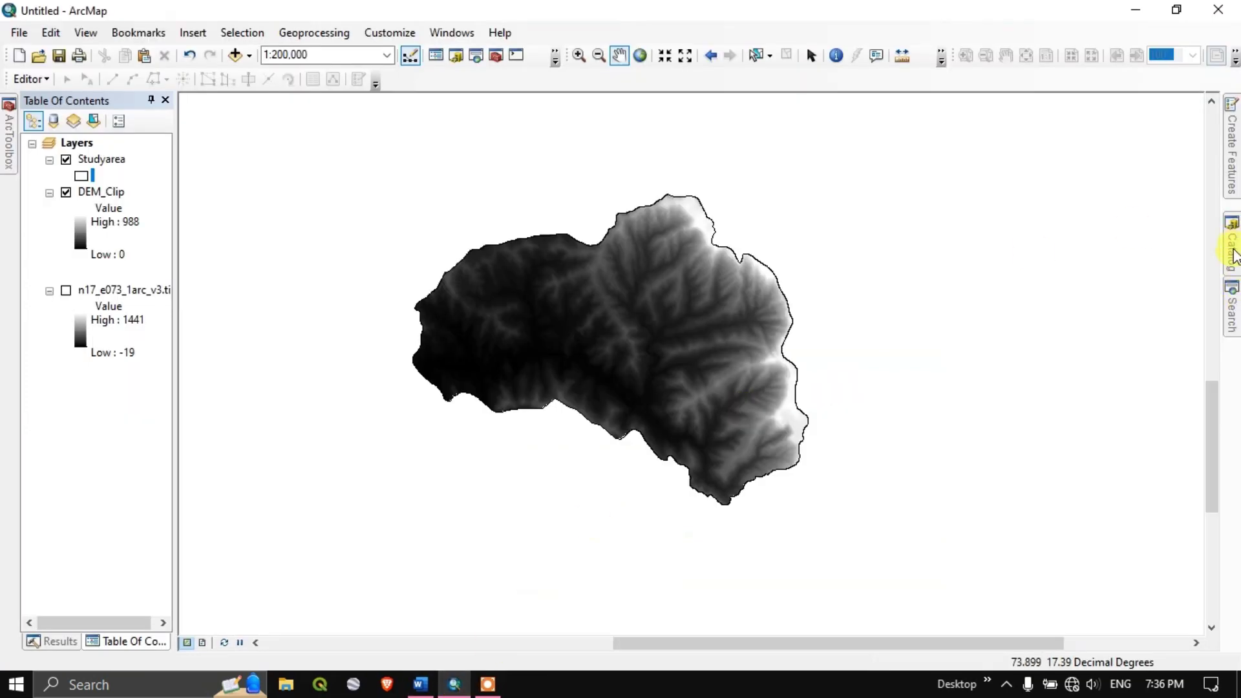
pyautogui.click(1234, 304)
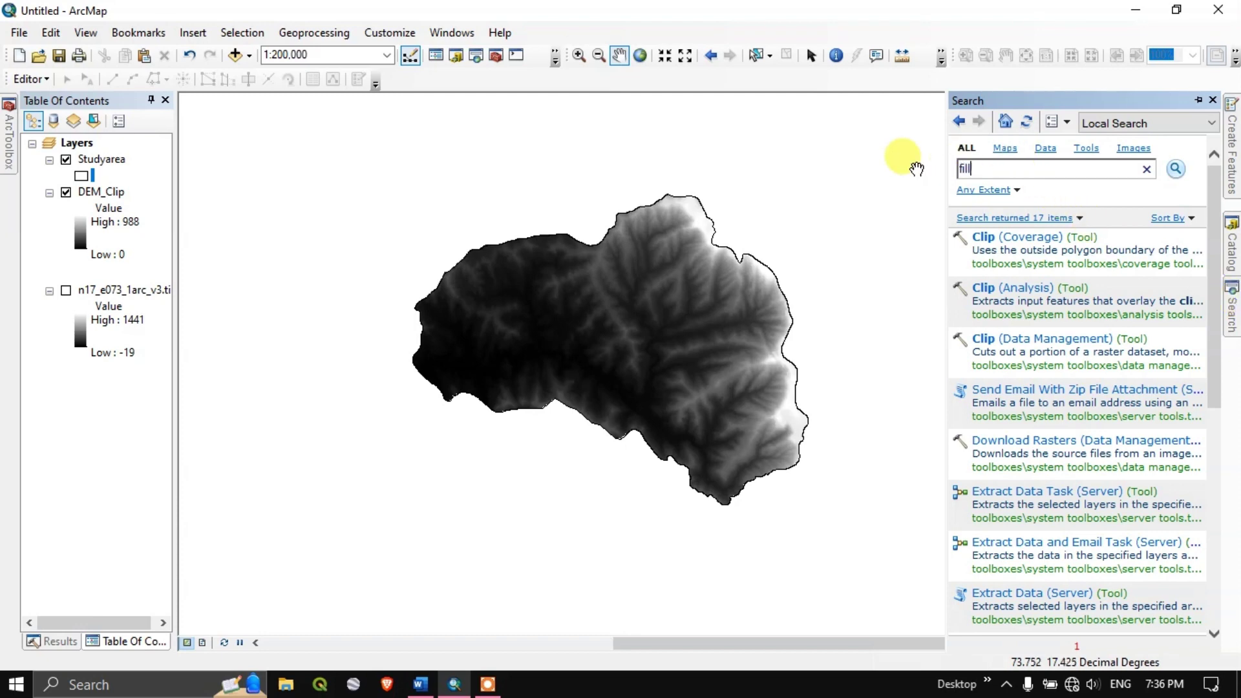
pyautogui.write('fill')
pyautogui.press('Return')
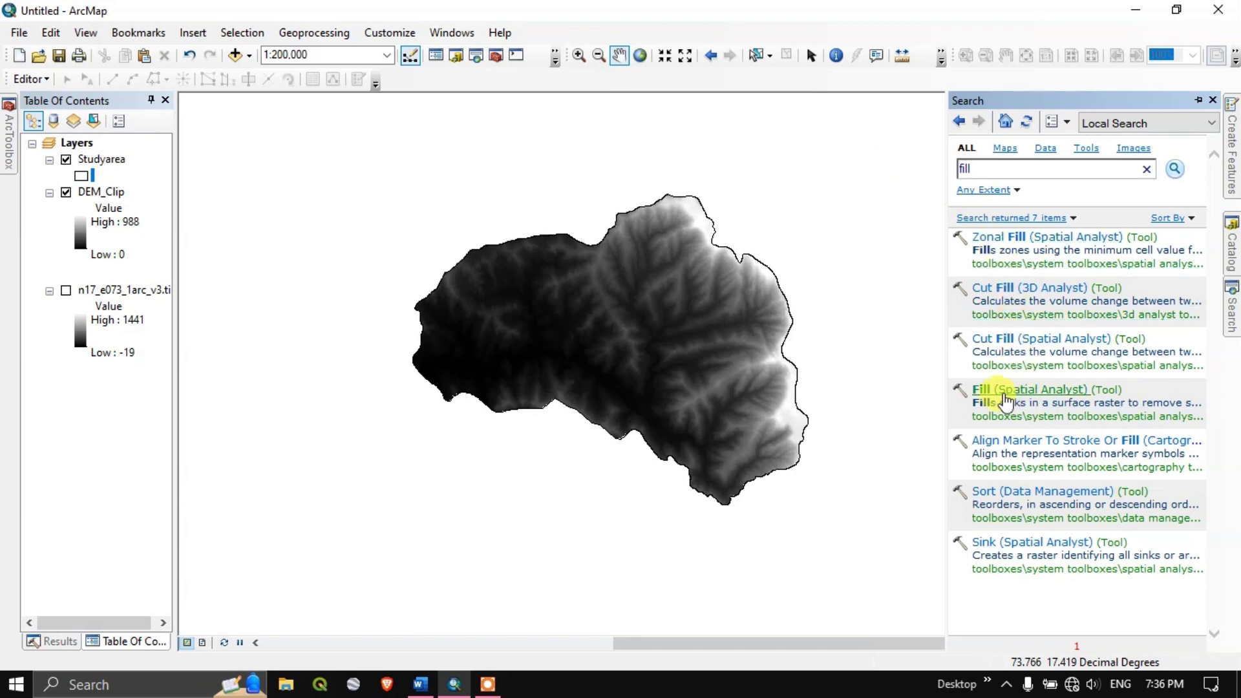
pyautogui.click(1031, 389)
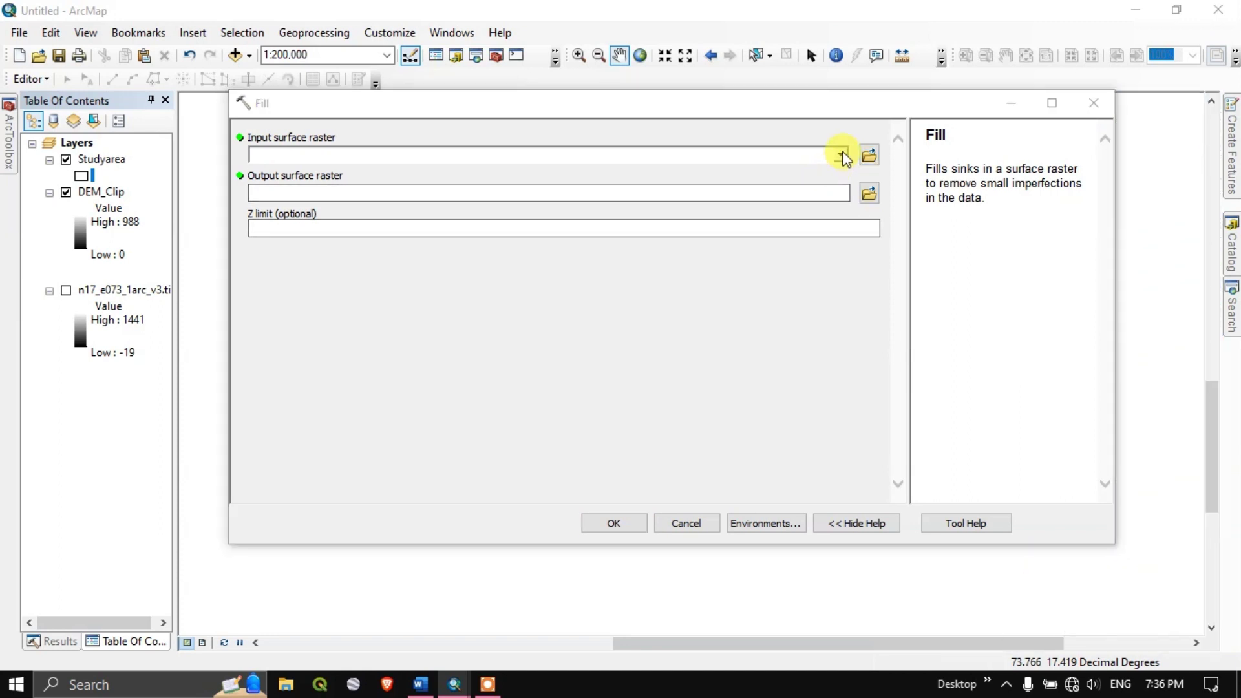
# Step: Run Fill on DEM_Clip with the output surface raster named Fill_1 in Default1.gdb, and hide the DEM_Clip layer
pyautogui.click(840, 155)
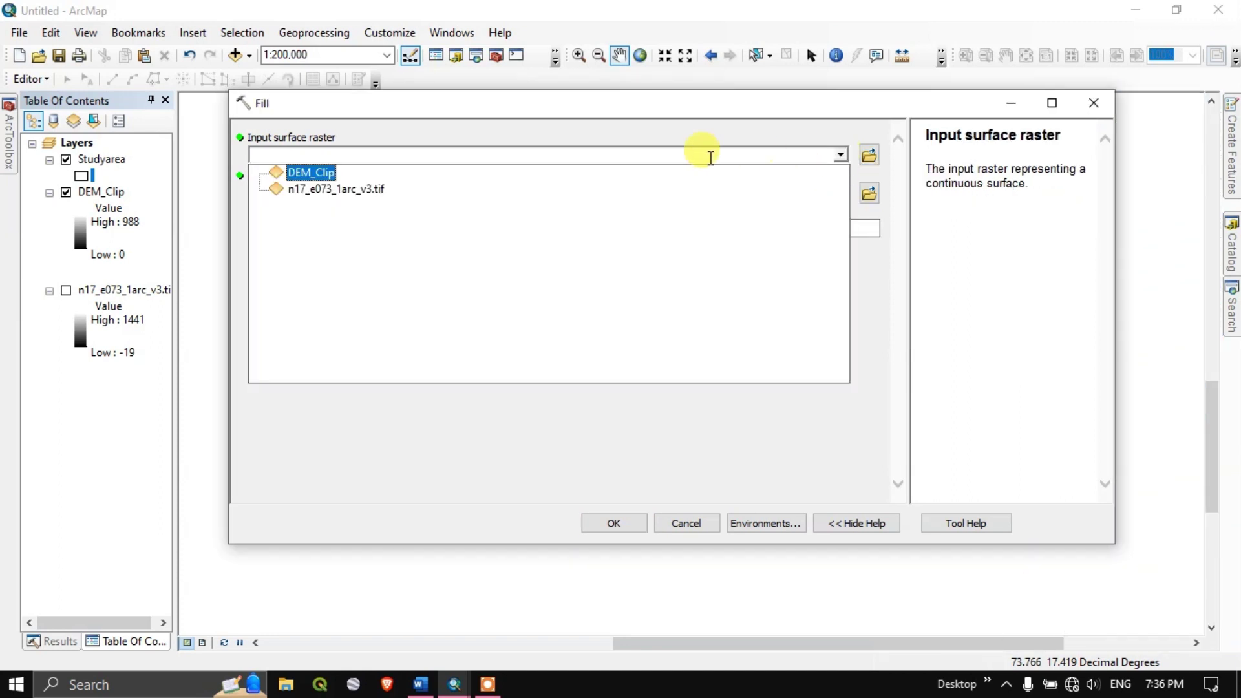
pyautogui.click(316, 173)
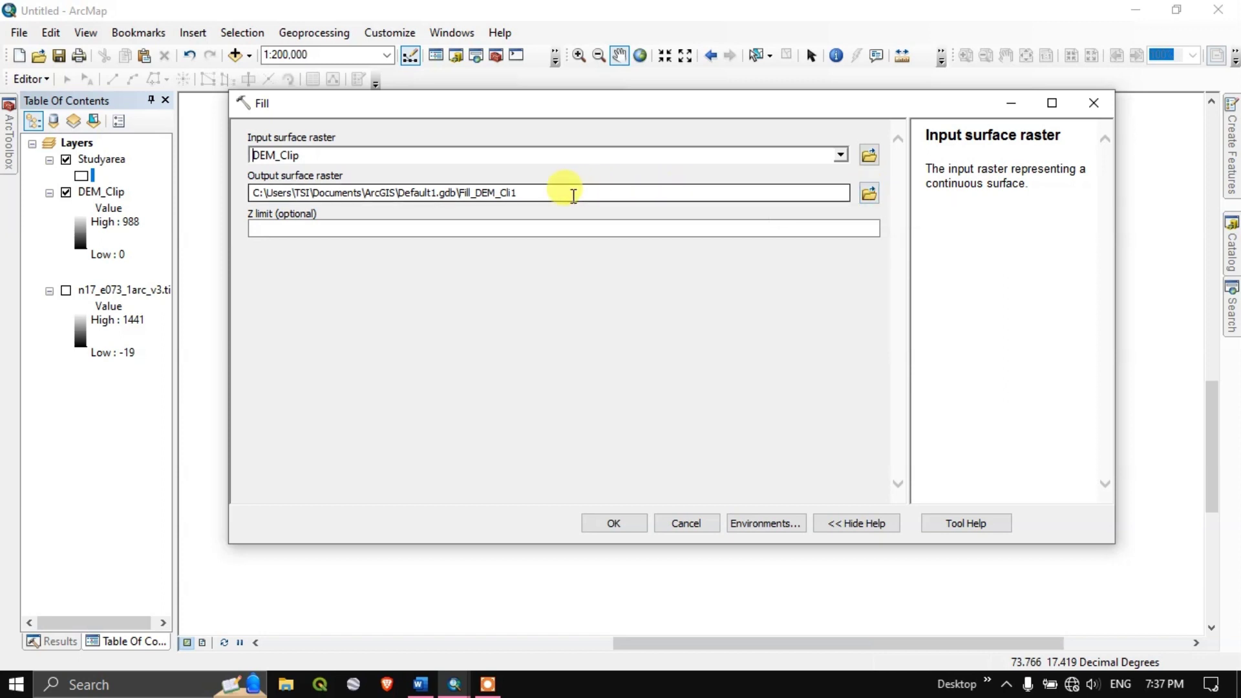
pyautogui.click(541, 197)
pyautogui.moveTo(542, 193); pyautogui.dragTo(476, 192)
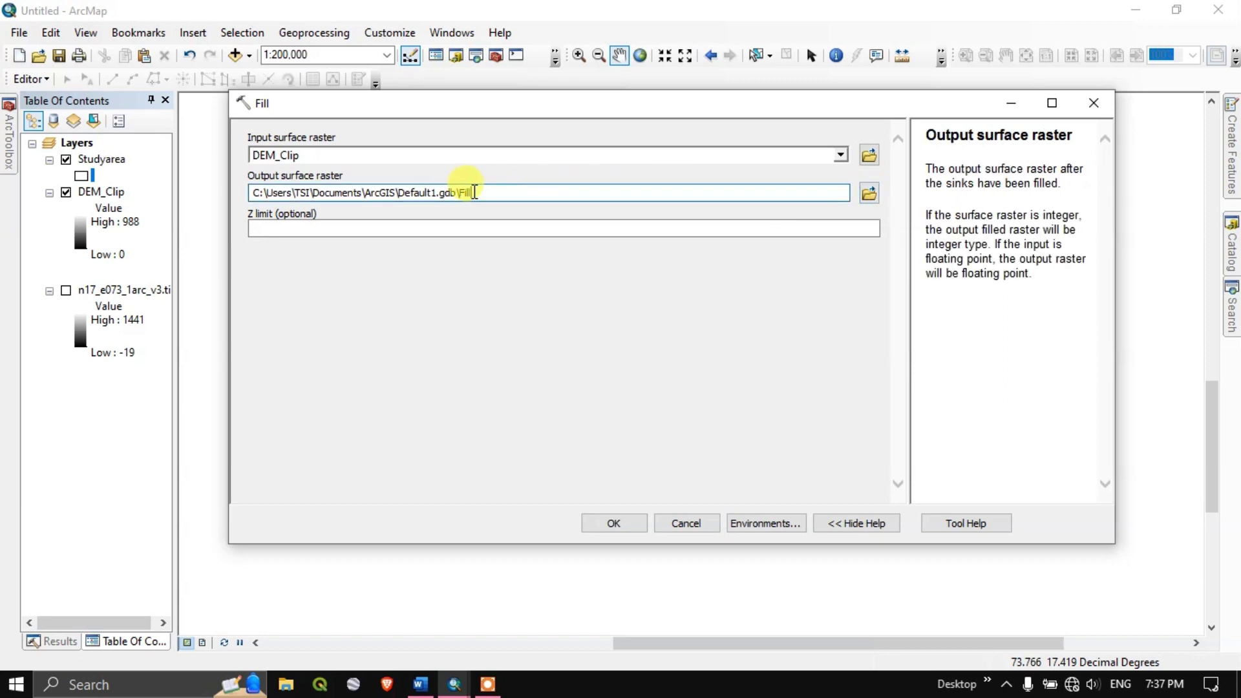
pyautogui.click(502, 280)
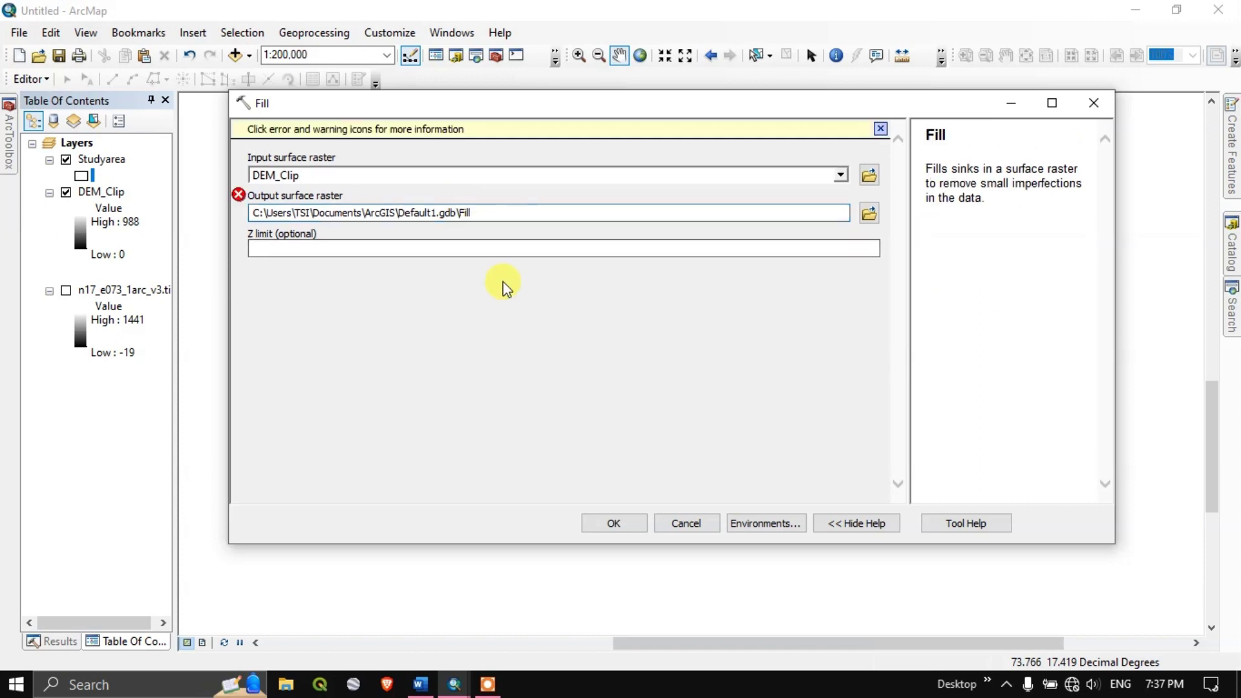
pyautogui.click(481, 213)
pyautogui.write('_')
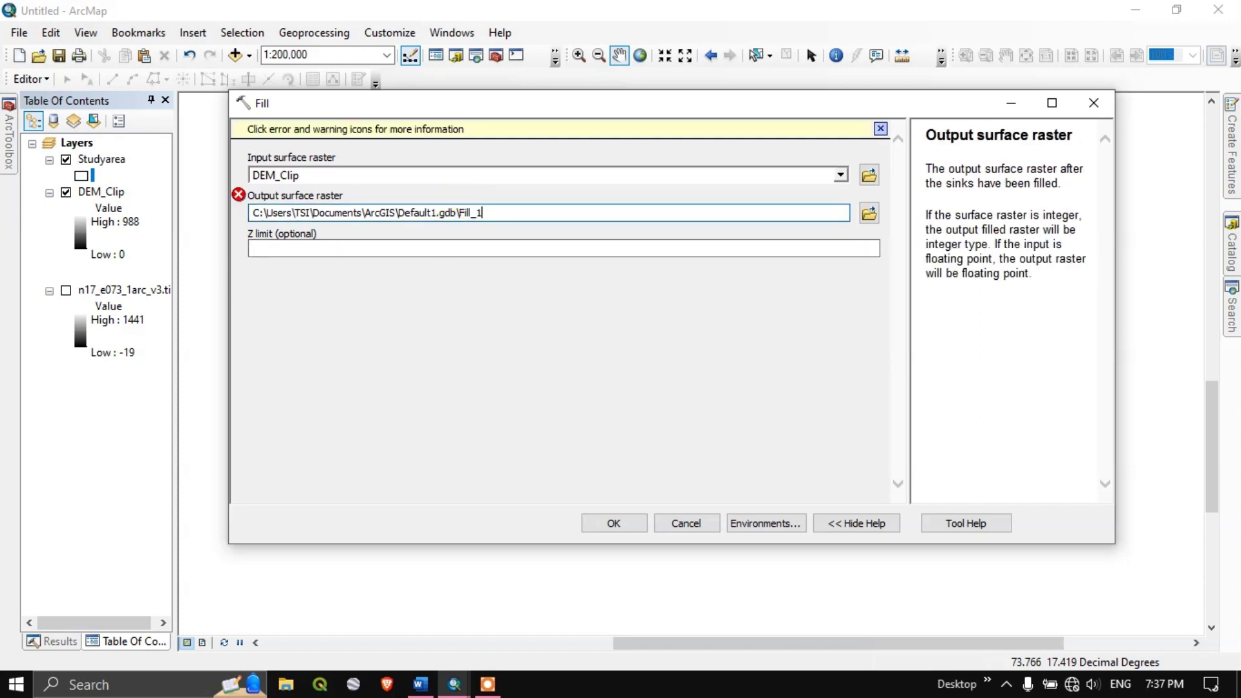
pyautogui.write('1')
pyautogui.click(498, 305)
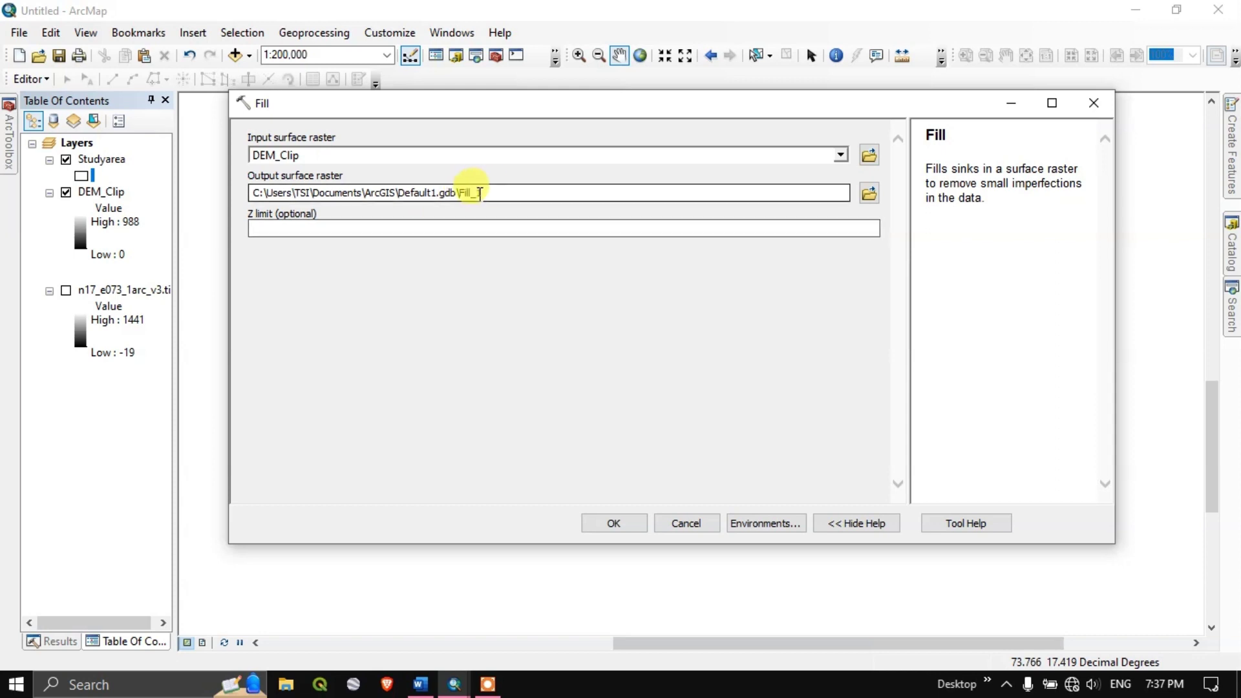
pyautogui.click(614, 523)
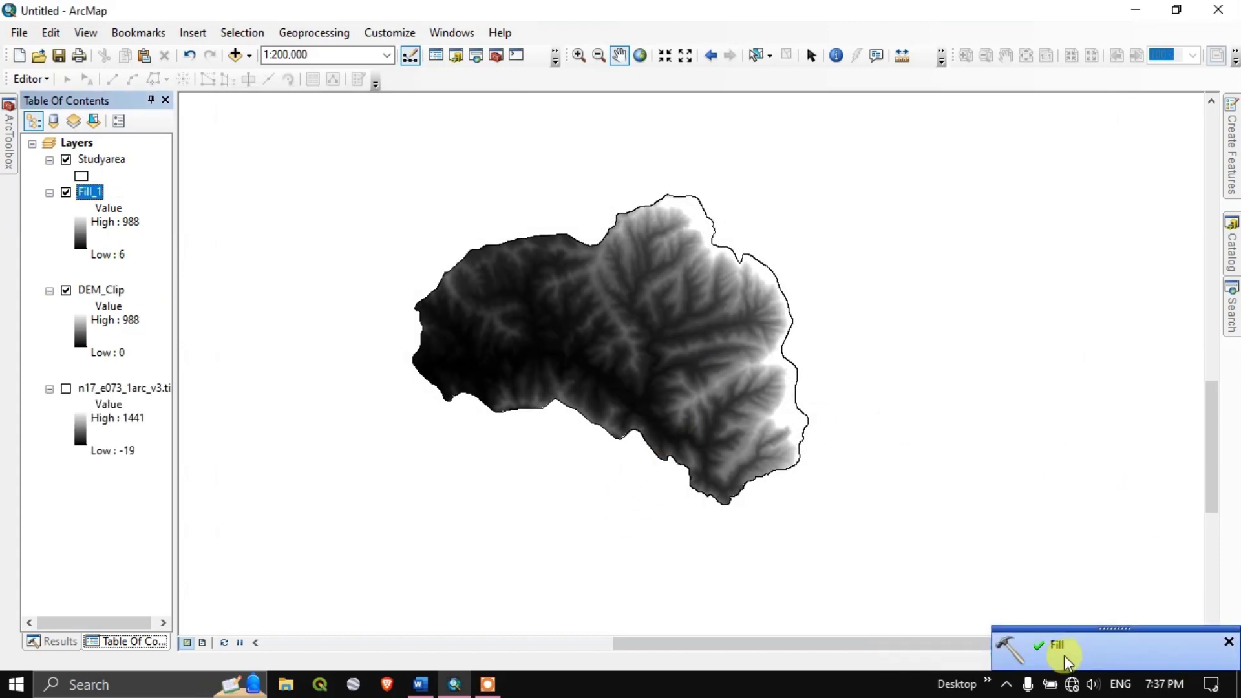
pyautogui.click(66, 290)
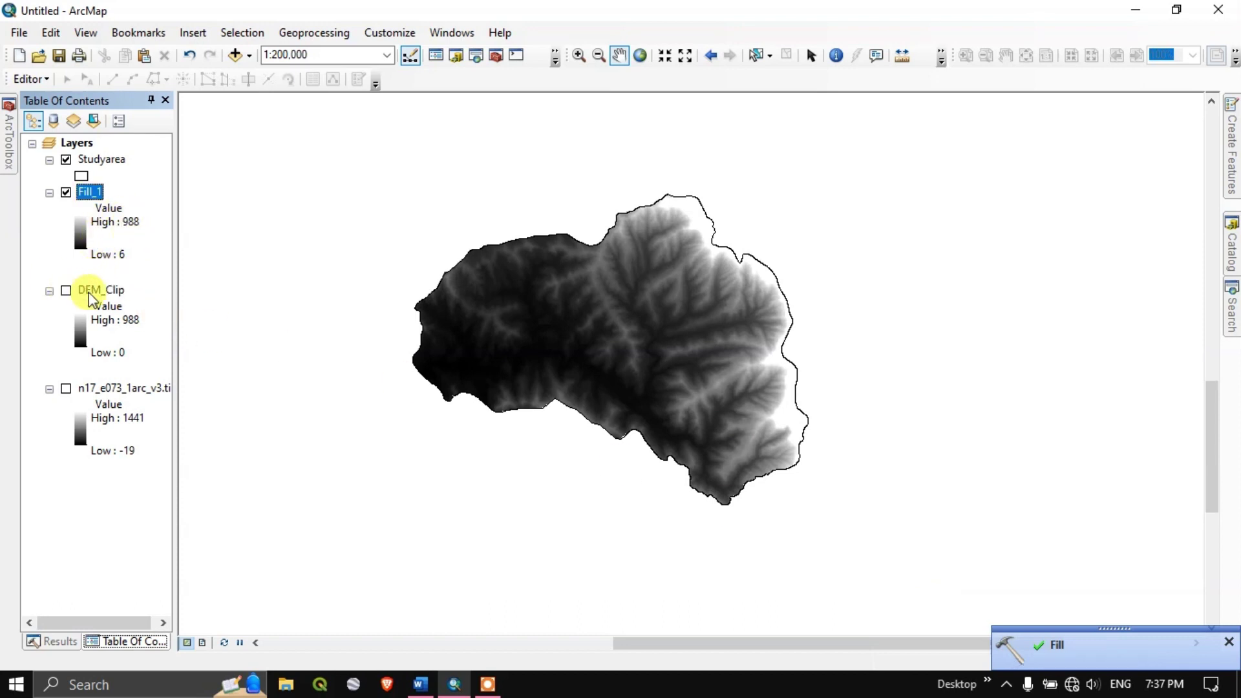
# Step: Switch to the Word document on extracting streams and copy the "Step 2: Flow Direction" heading
pyautogui.click(420, 683)
pyautogui.scroll(-1, 414, 414)
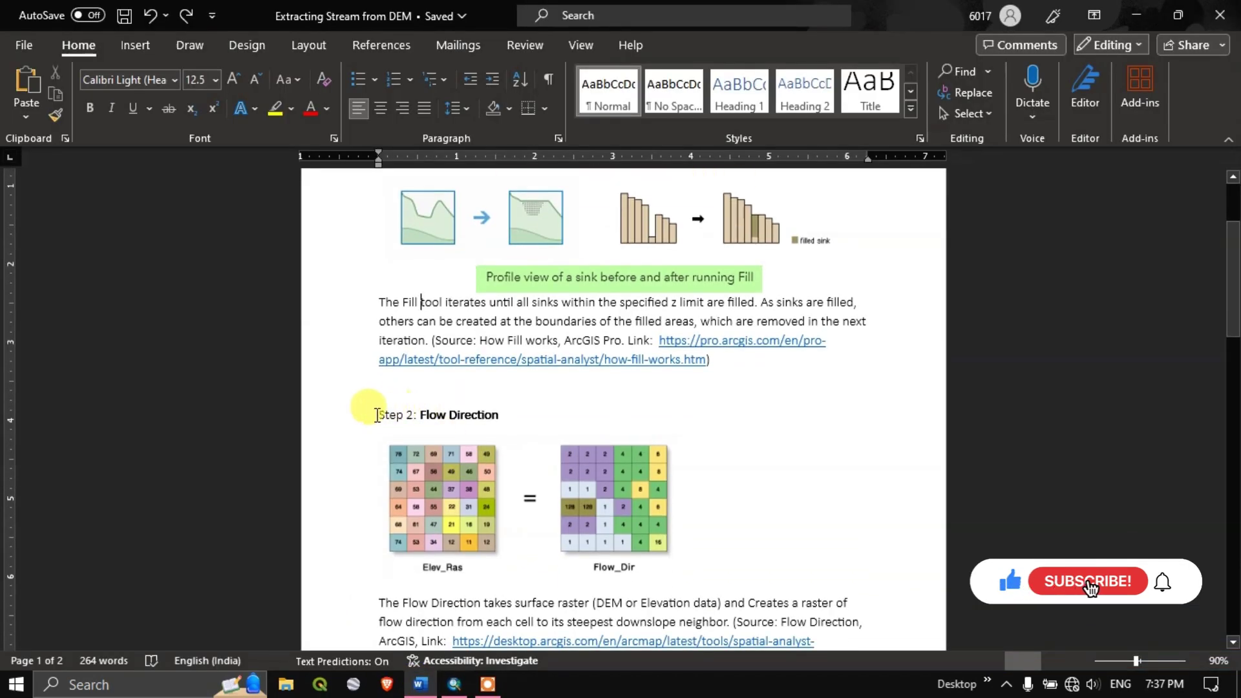
pyautogui.scroll(-1, 378, 388)
pyautogui.moveTo(375, 339); pyautogui.dragTo(507, 341)
pyautogui.hotkey('ctrl', 'c')
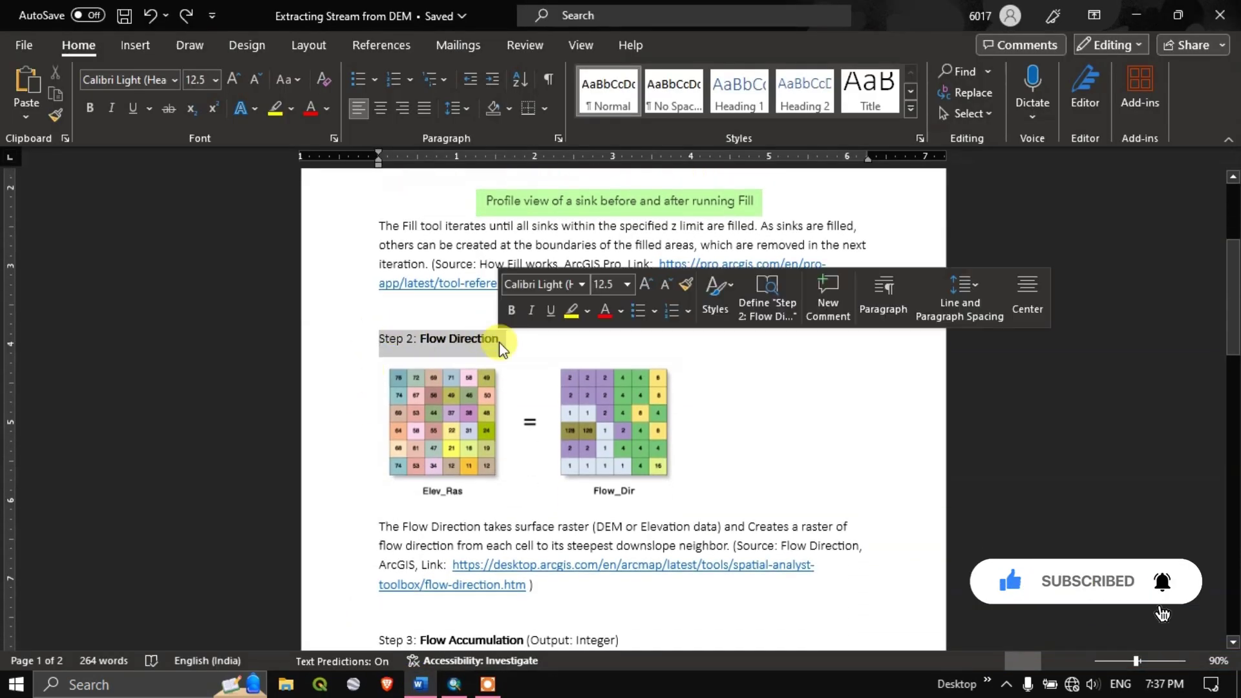
# Step: Return to ArcMap, search the tools for "Flow Direction" and open the Flow Direction (Spatial Analyst) tool
pyautogui.hotkey('alt', 'Tab')
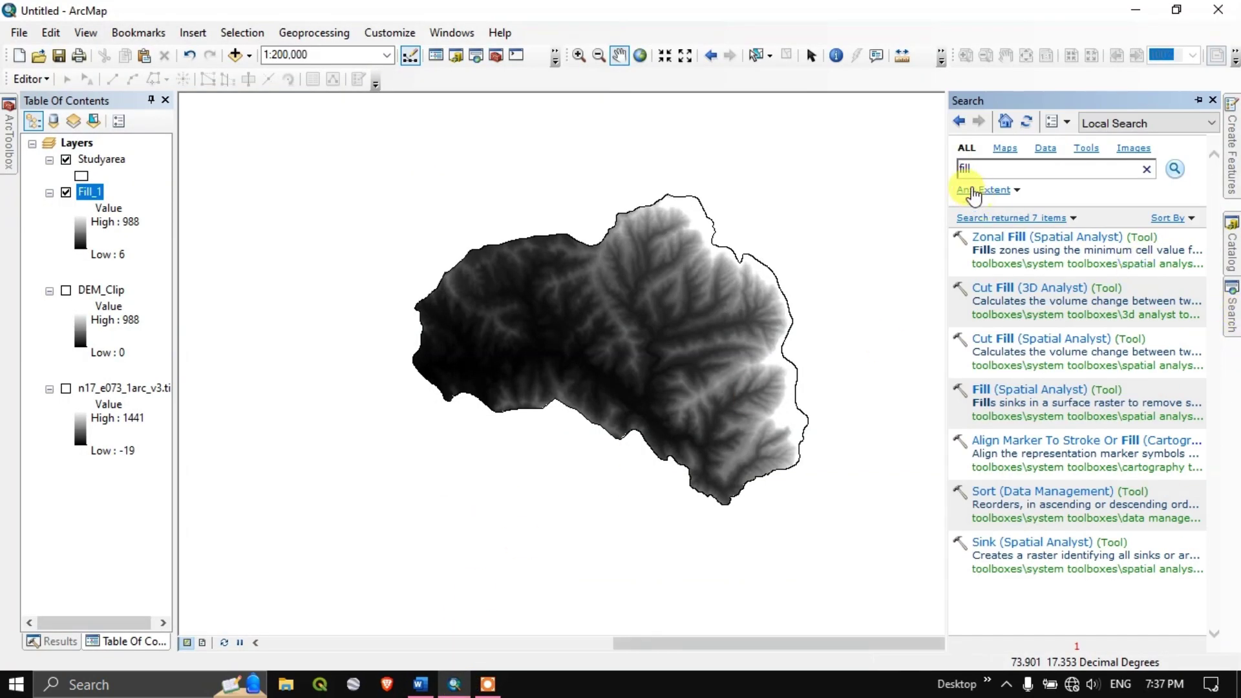
pyautogui.doubleClick(964, 169)
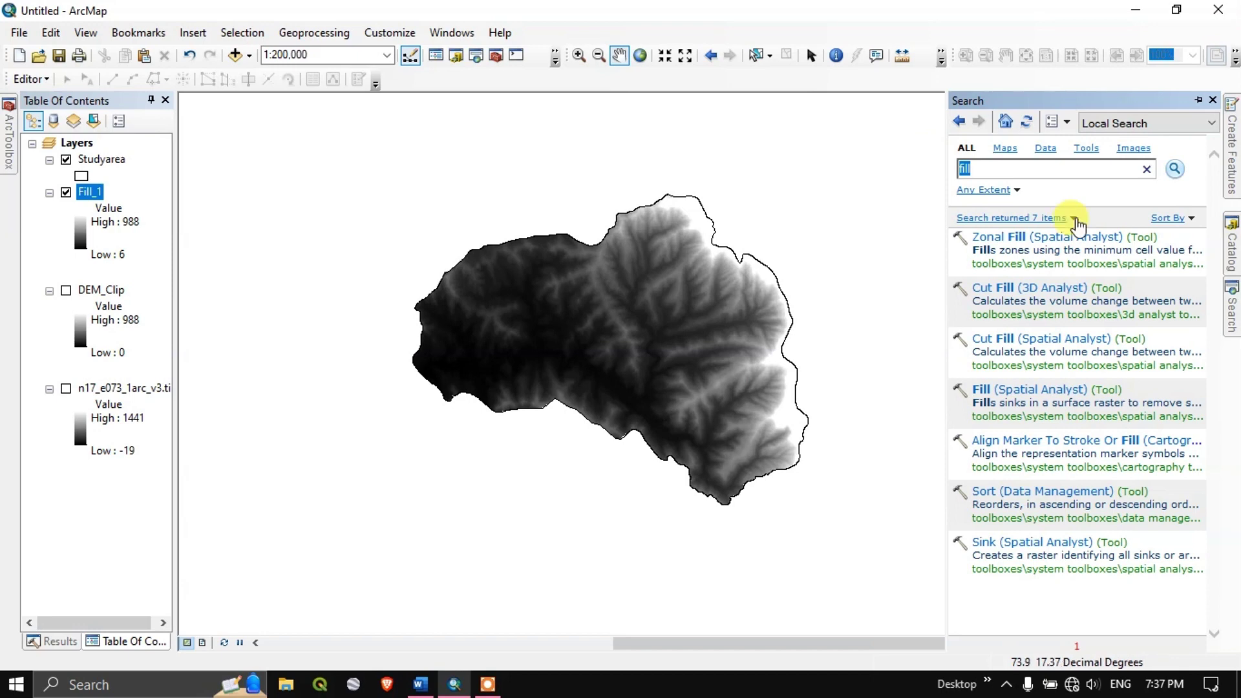
pyautogui.hotkey('ctrl', 'v')
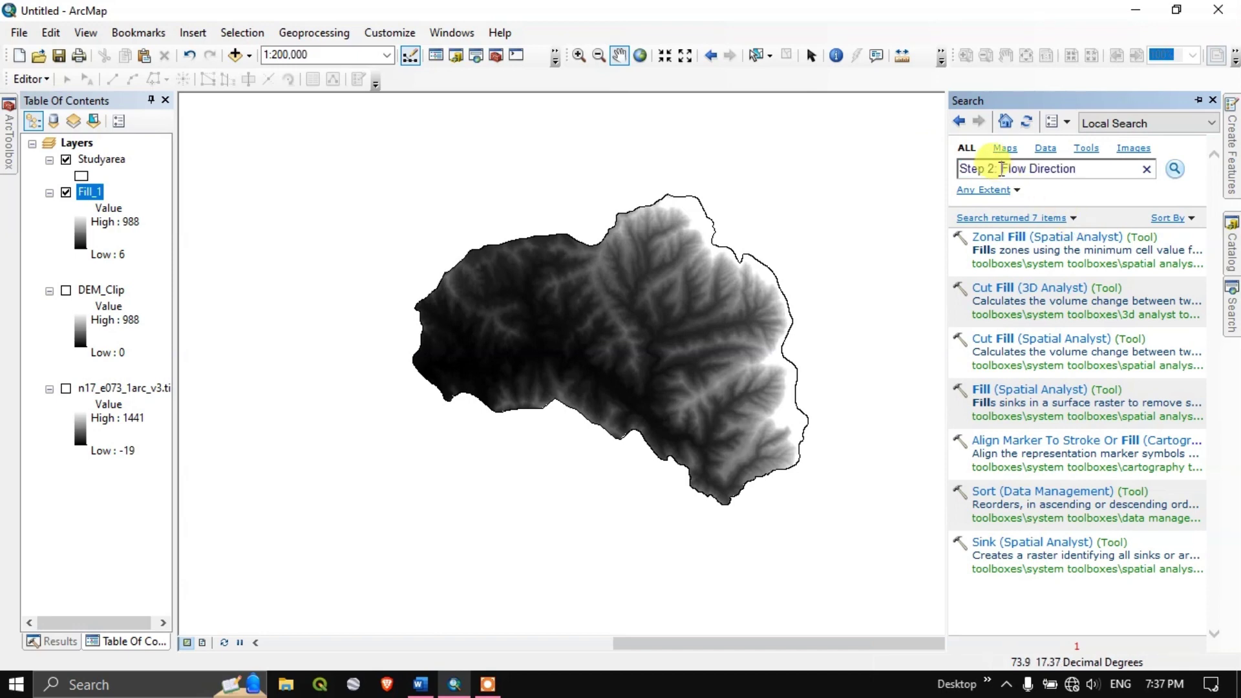
pyautogui.moveTo(1001, 169); pyautogui.dragTo(950, 168)
pyautogui.press('BackSpace')
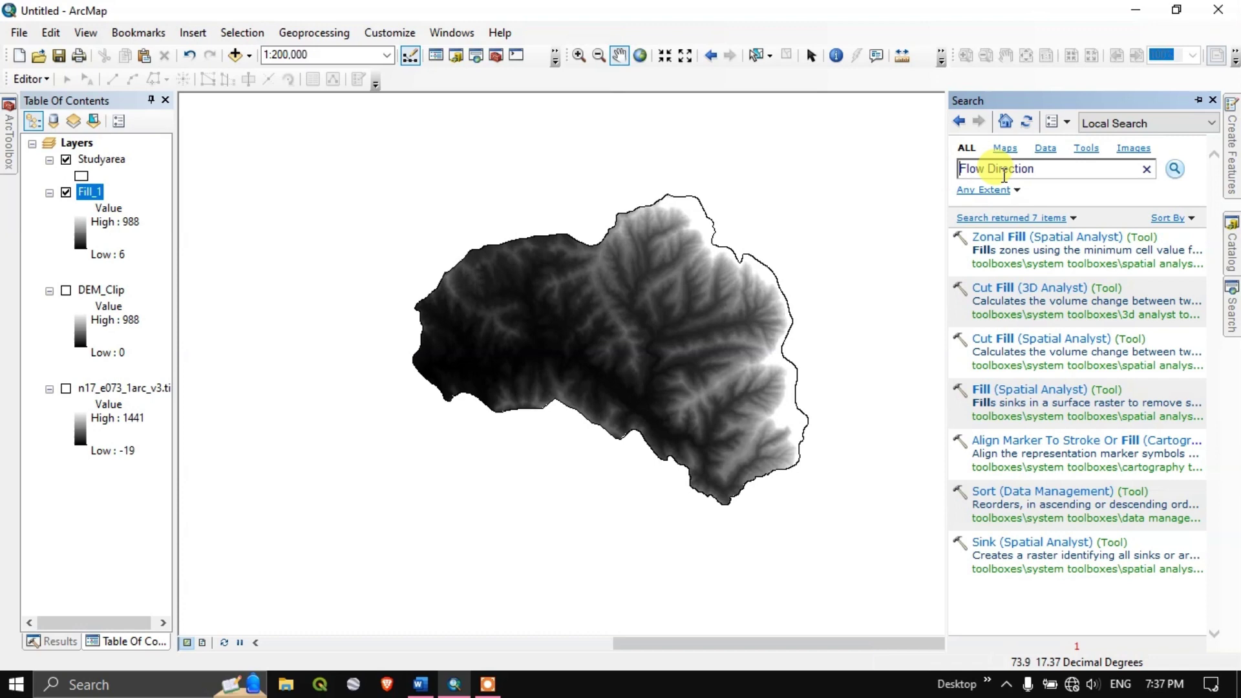
pyautogui.click(1176, 170)
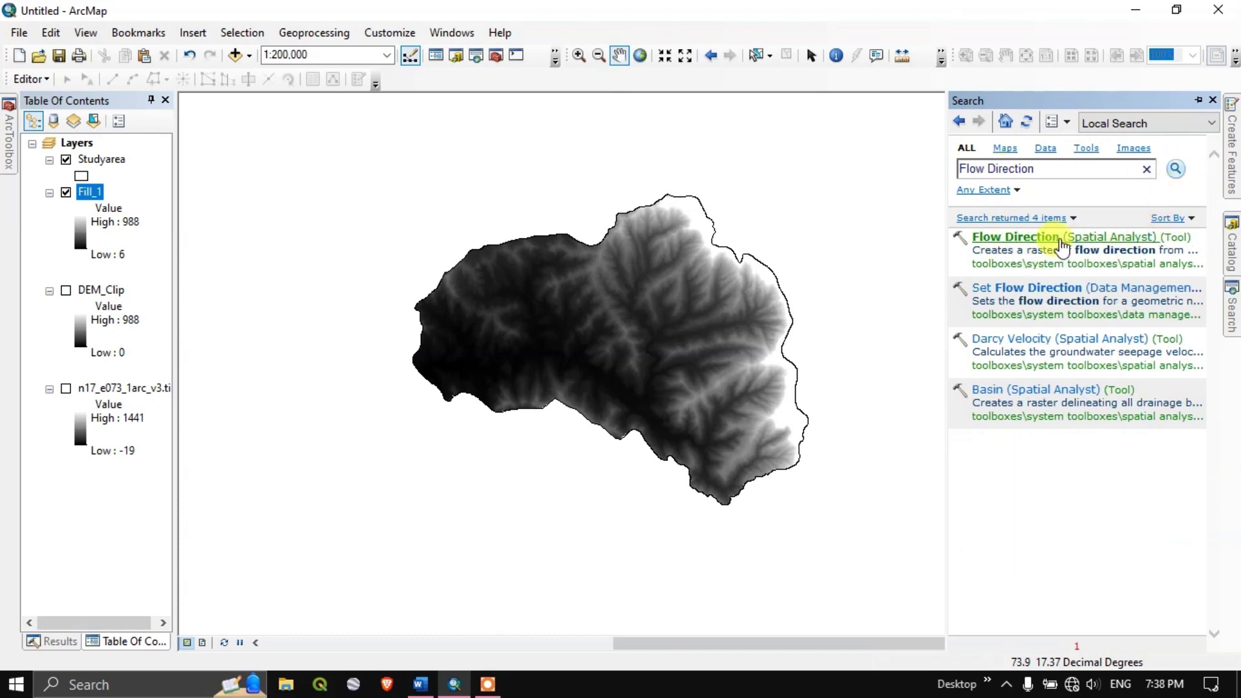
pyautogui.click(1032, 239)
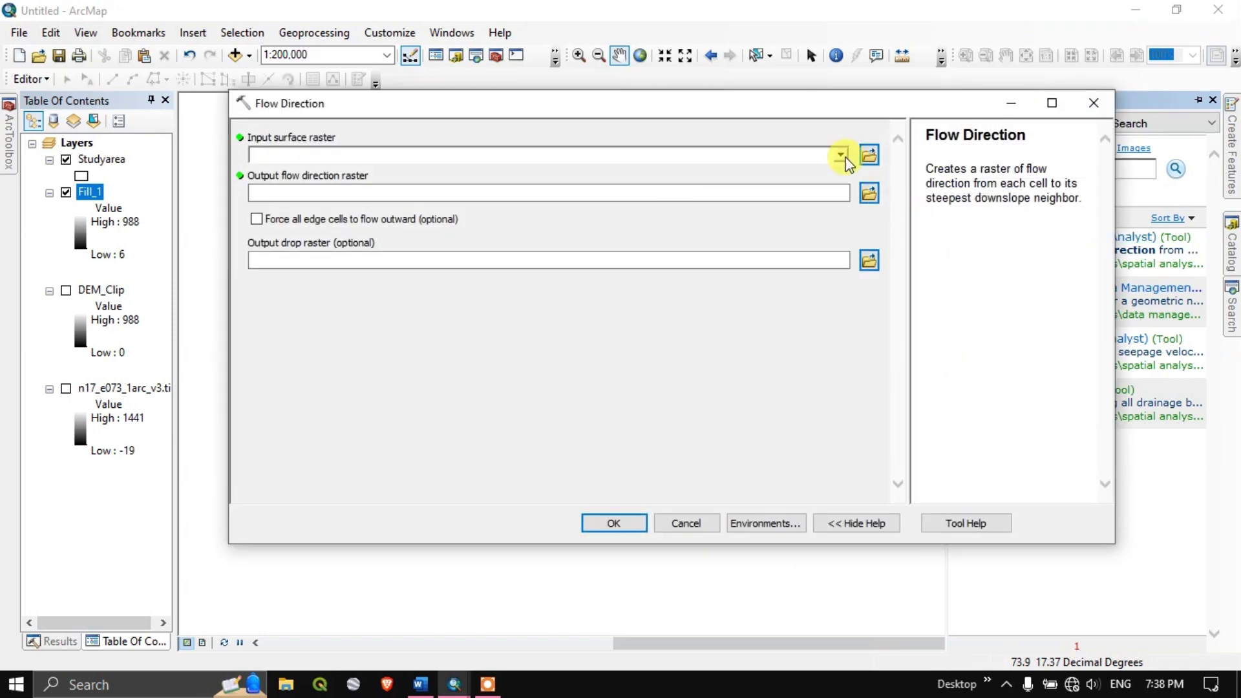
# Step: Run Flow Direction on Fill_1 with the output flow direction raster named FlowDir1 in Default1.gdb
pyautogui.click(842, 154)
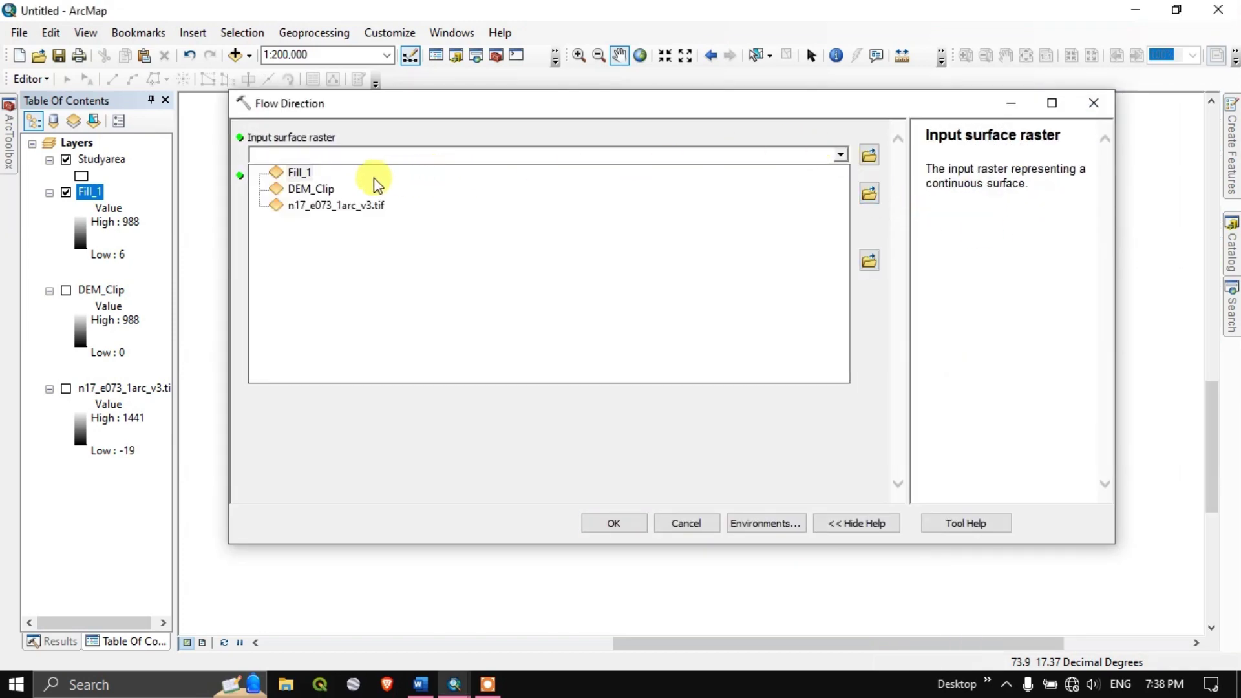
pyautogui.click(299, 172)
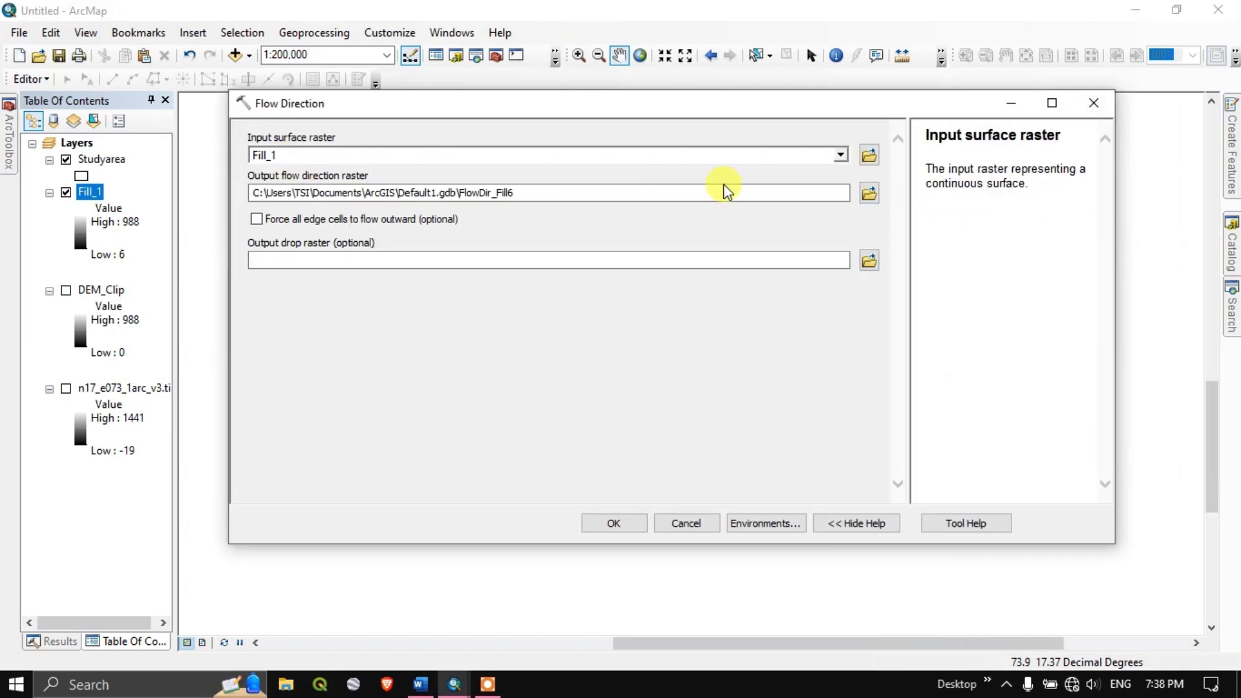
pyautogui.moveTo(517, 192)
pyautogui.mouseDown()
pyautogui.moveTo(474, 192)
pyautogui.moveTo(494, 193)
pyautogui.mouseUp()
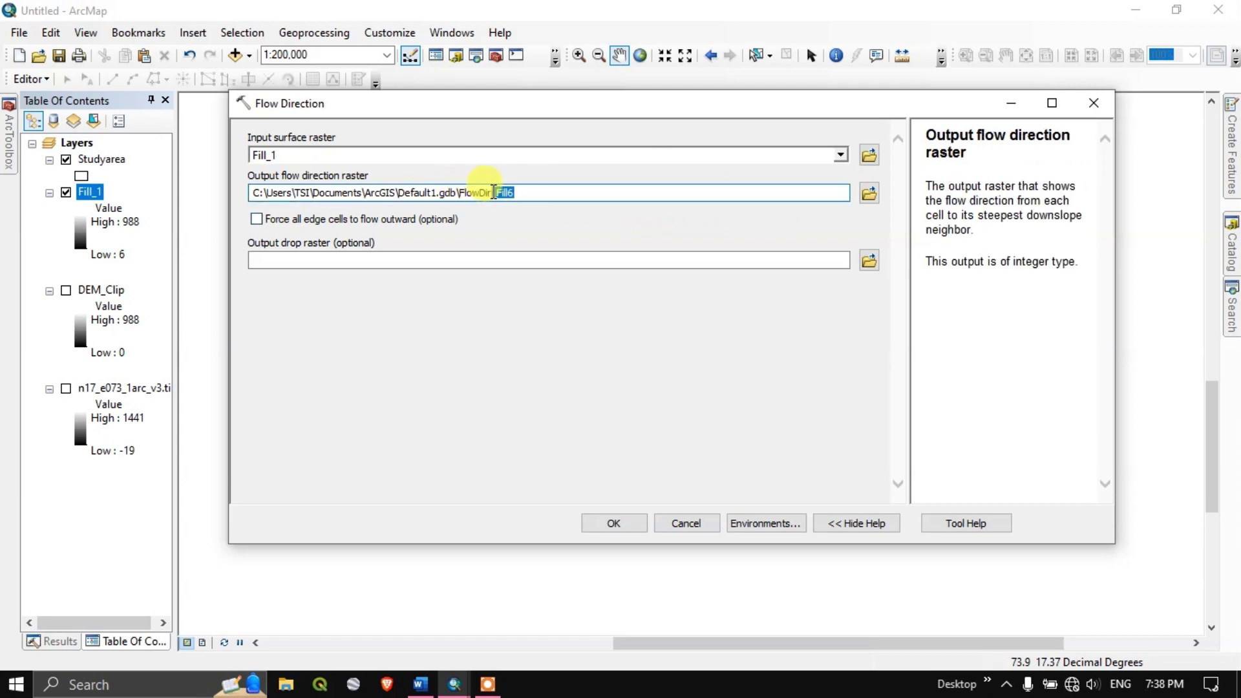
pyautogui.press('BackSpace')
pyautogui.click(529, 222)
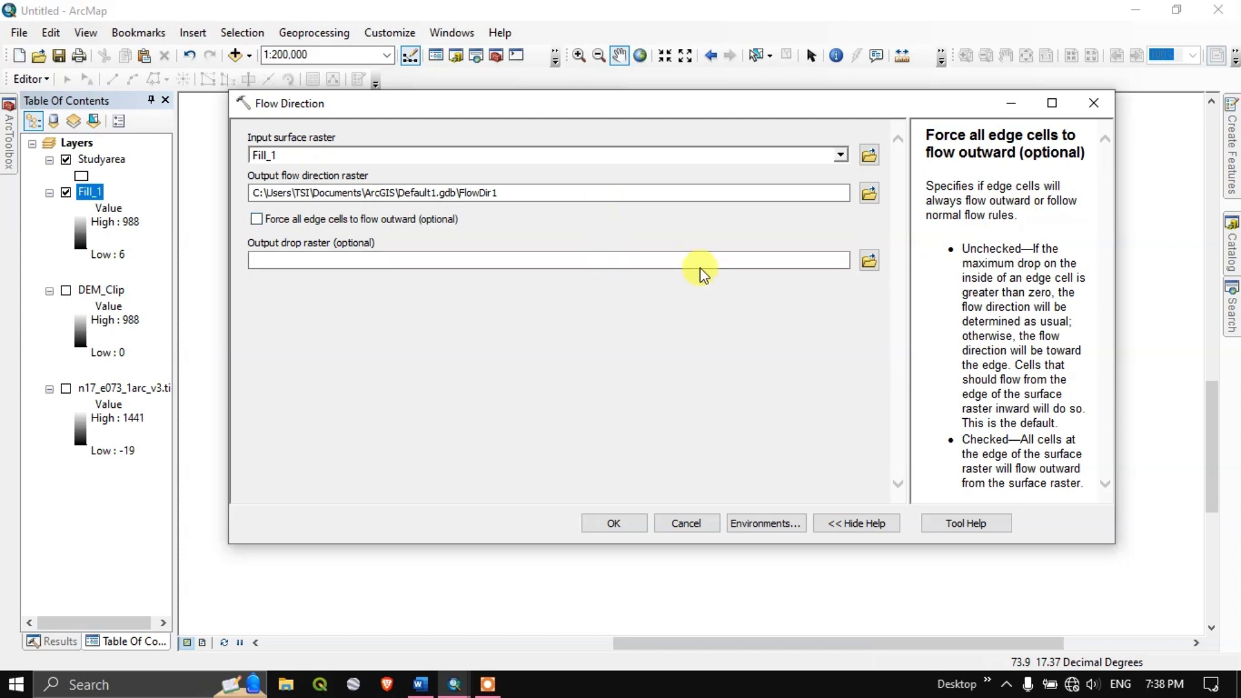
pyautogui.click(627, 525)
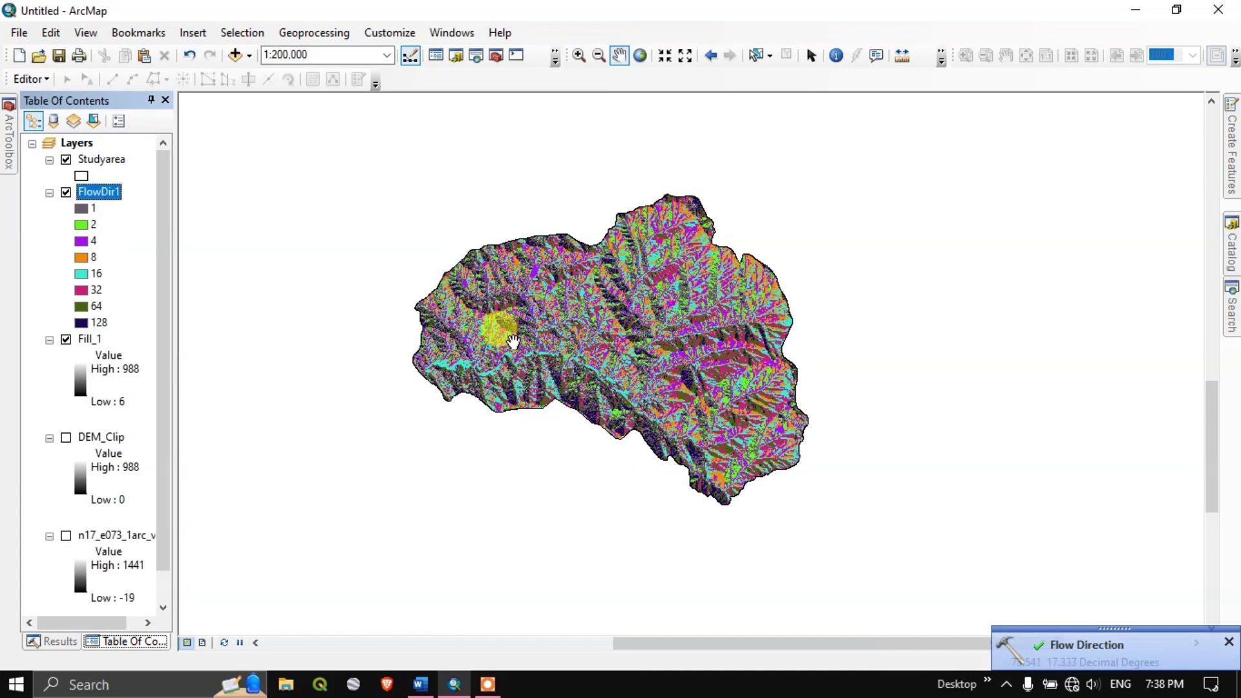
pyautogui.scroll(2, 616, 349)
pyautogui.scroll(-1, 618, 345)
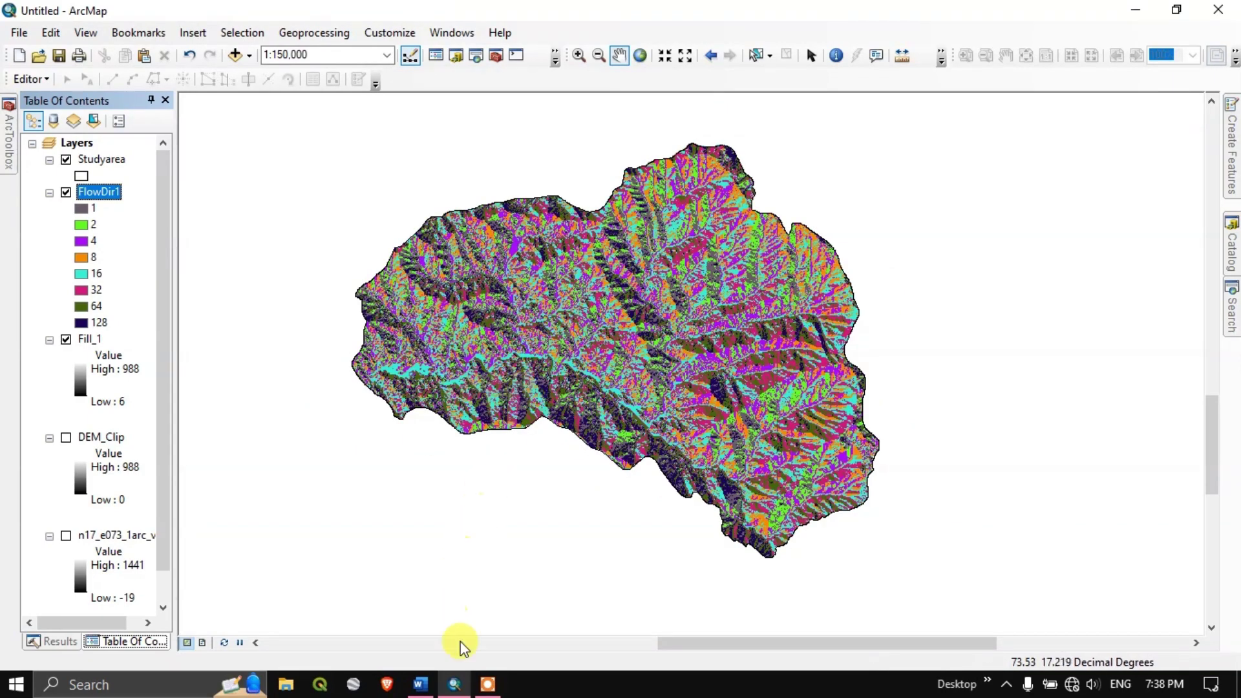
# Step: Switch to the Word document and read the Step 3 Flow Accumulation section, including its required output type
pyautogui.click(421, 685)
pyautogui.scroll(-5, 446, 537)
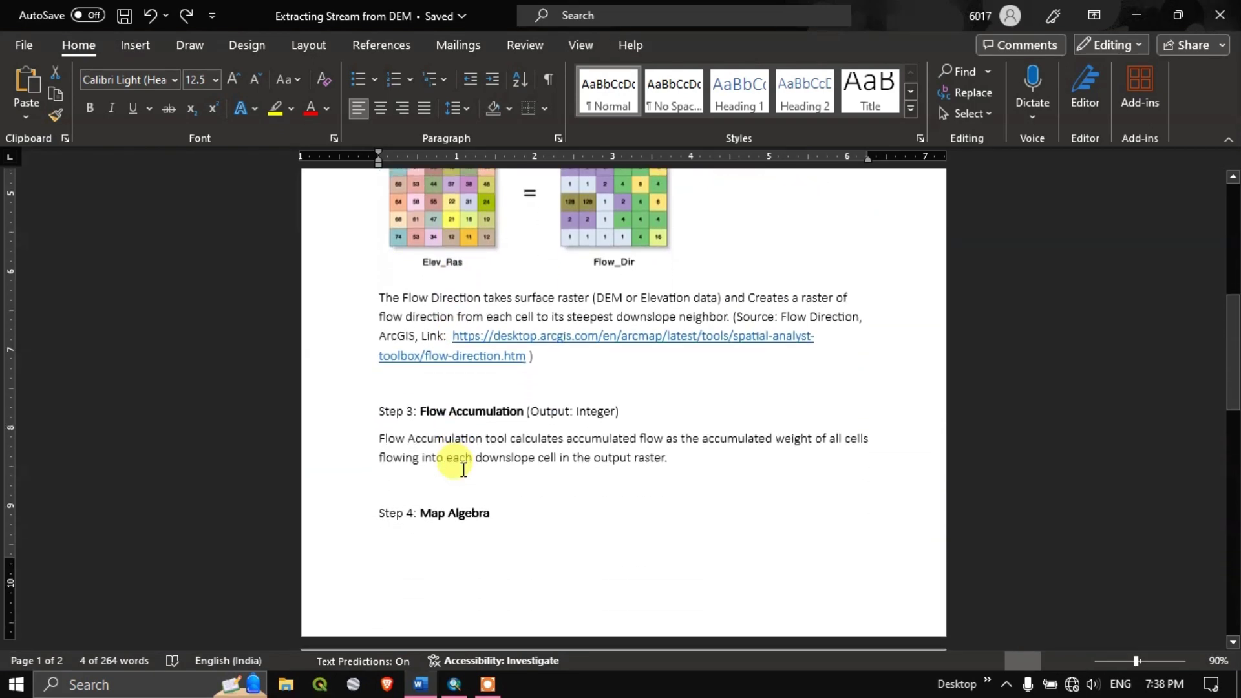
pyautogui.moveTo(378, 335); pyautogui.dragTo(627, 343)
pyautogui.click(575, 336)
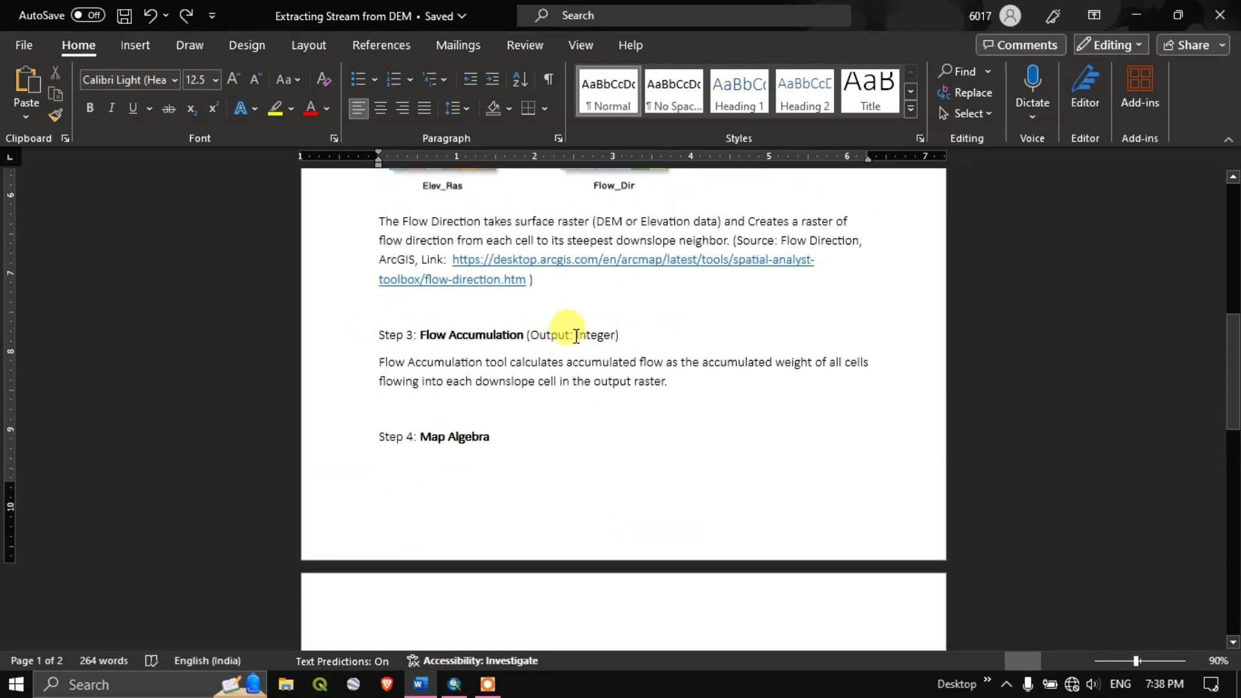
pyautogui.doubleClick(575, 336)
pyautogui.click(631, 382)
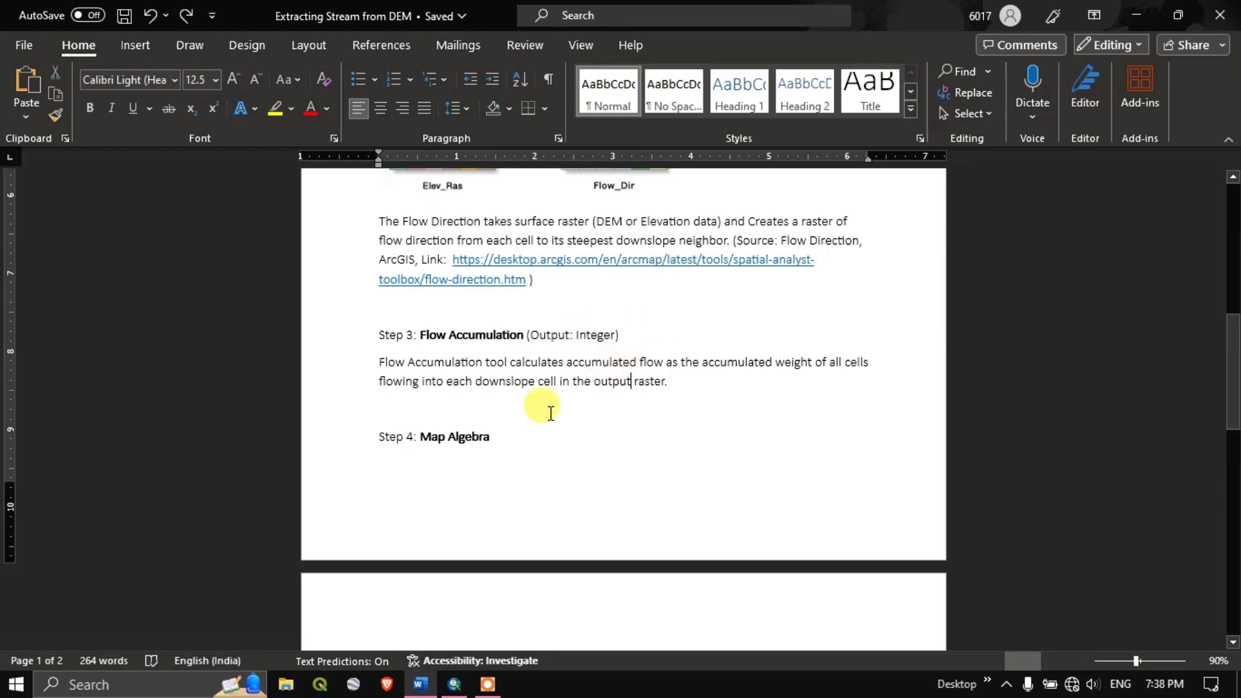
# Step: Return to ArcMap, search the tools for "Flow Accumulation" and open the Flow Accumulation (Spatial Analyst) tool
pyautogui.click(455, 686)
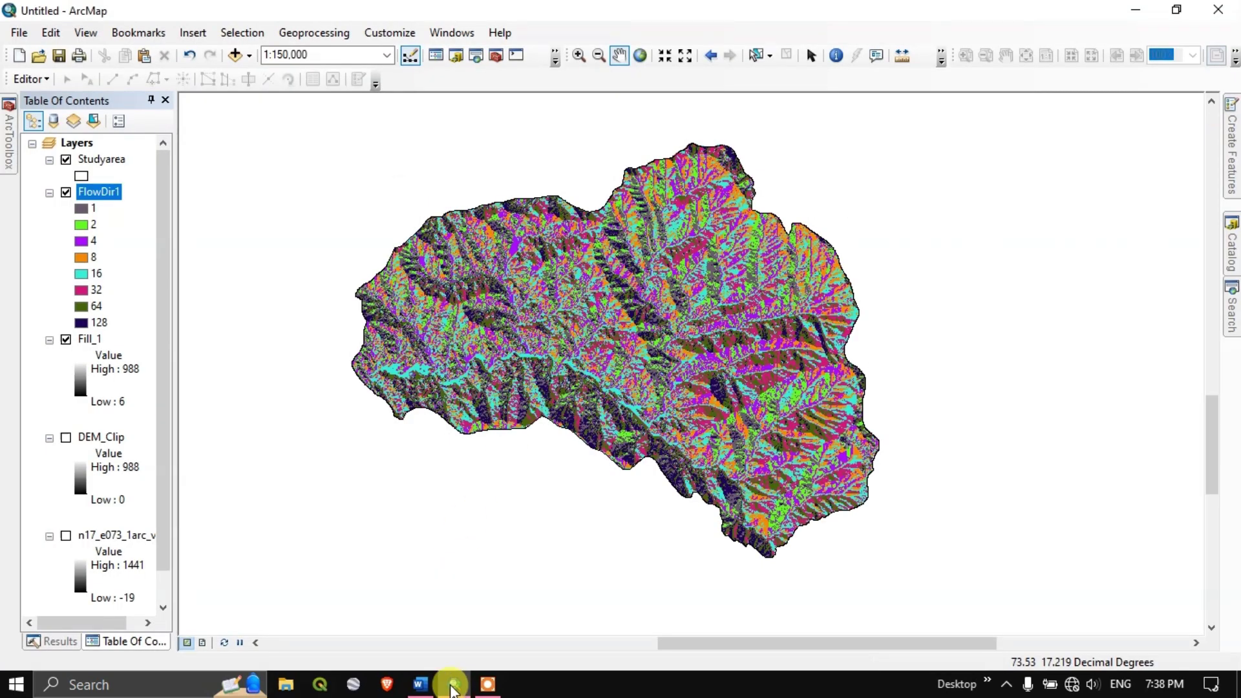
pyautogui.moveTo(1235, 320)
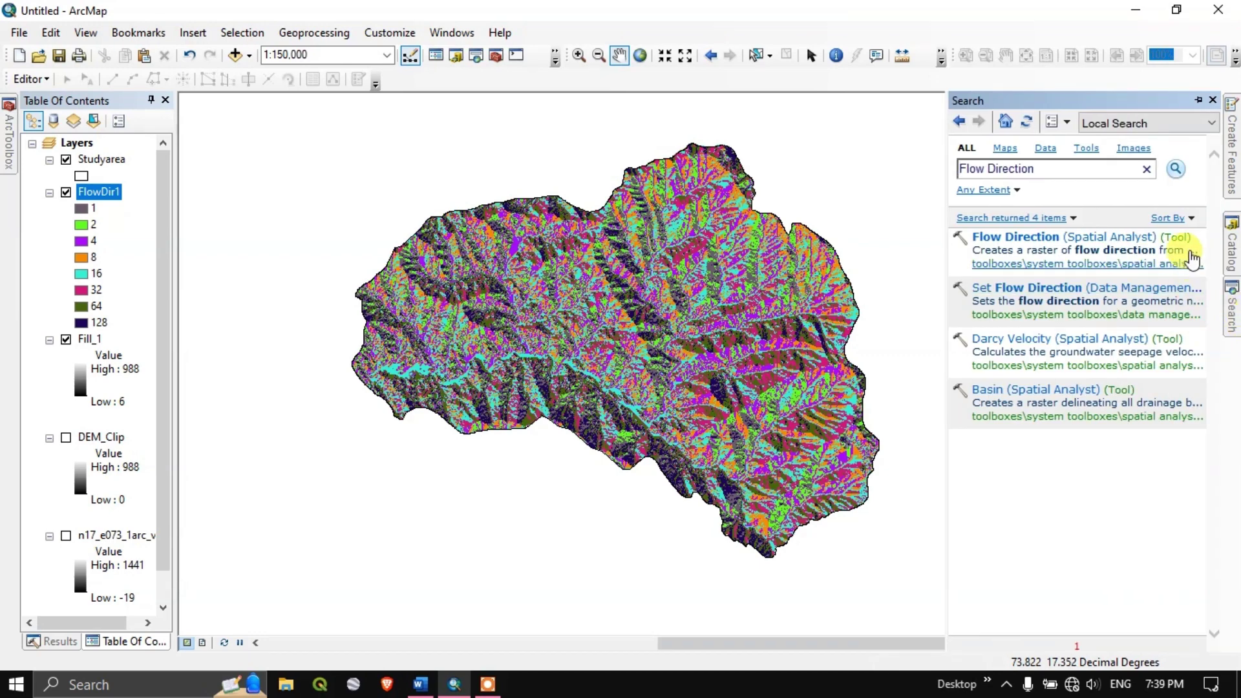
pyautogui.moveTo(1044, 168); pyautogui.dragTo(963, 172)
pyautogui.write('Flow Accumulation')
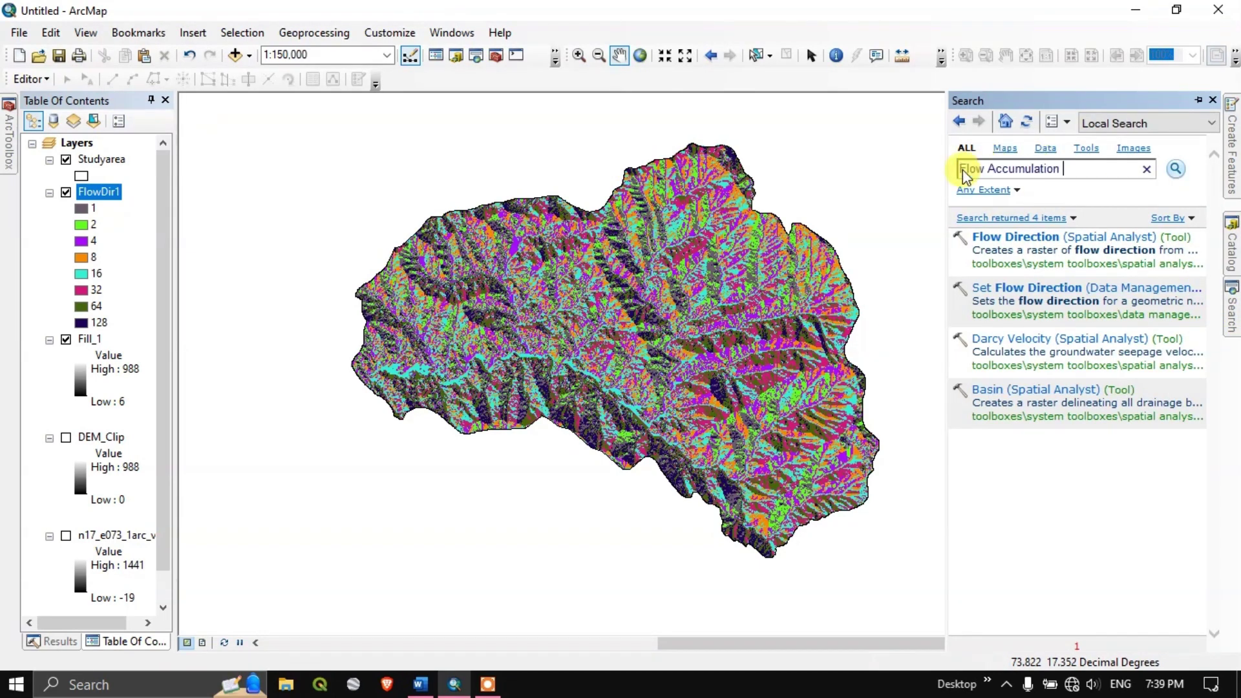
pyautogui.click(1175, 171)
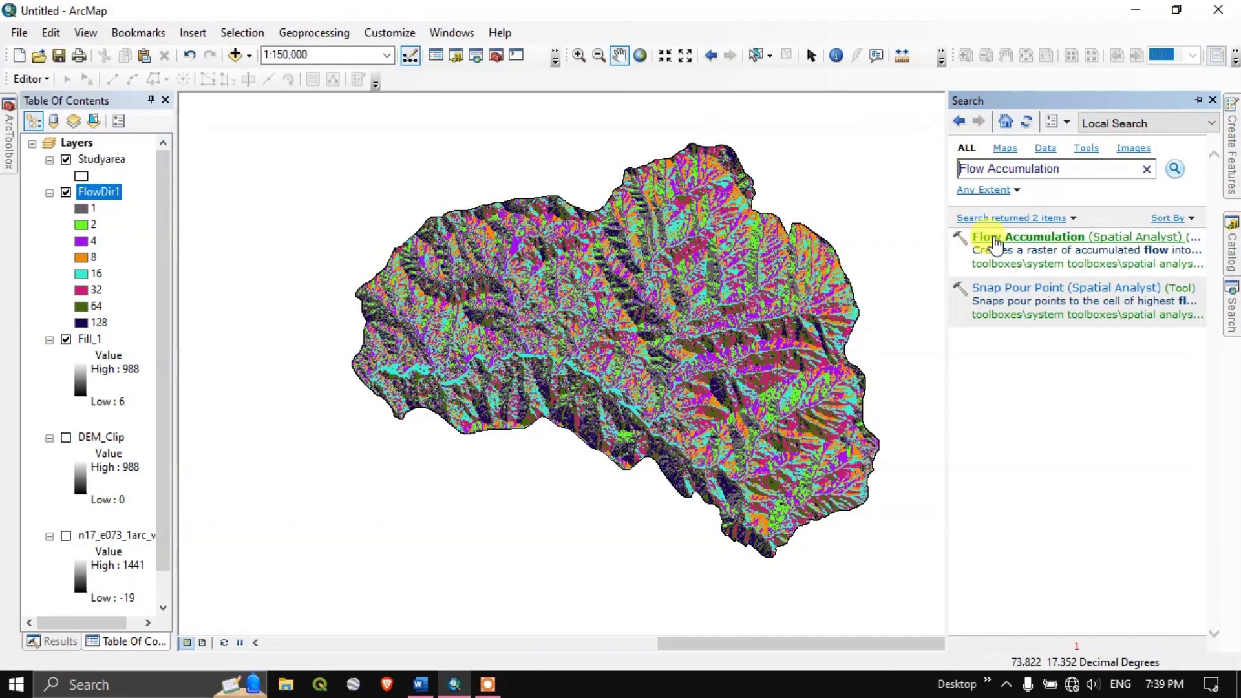
pyautogui.click(1054, 240)
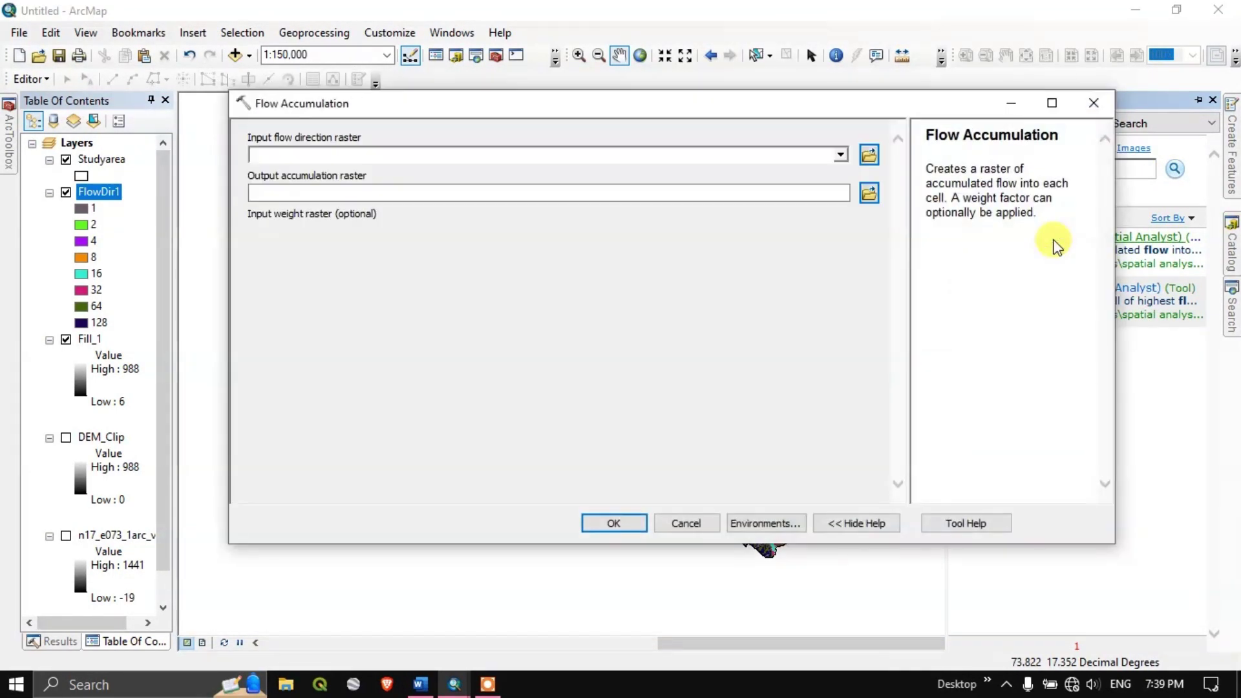
# Step: Run Flow Accumulation on FlowDir1 with INTEGER output data type, naming the output accumulation raster FlowAcc1 in Default1.gdb
pyautogui.click(841, 156)
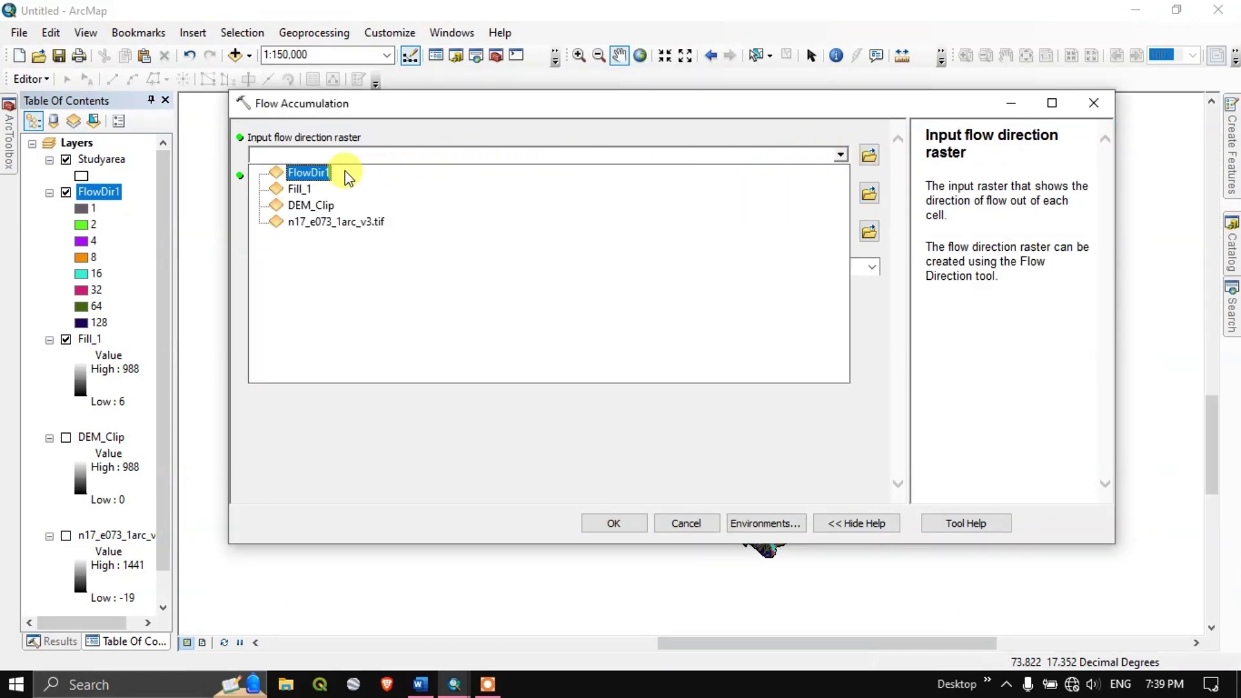
pyautogui.click(327, 174)
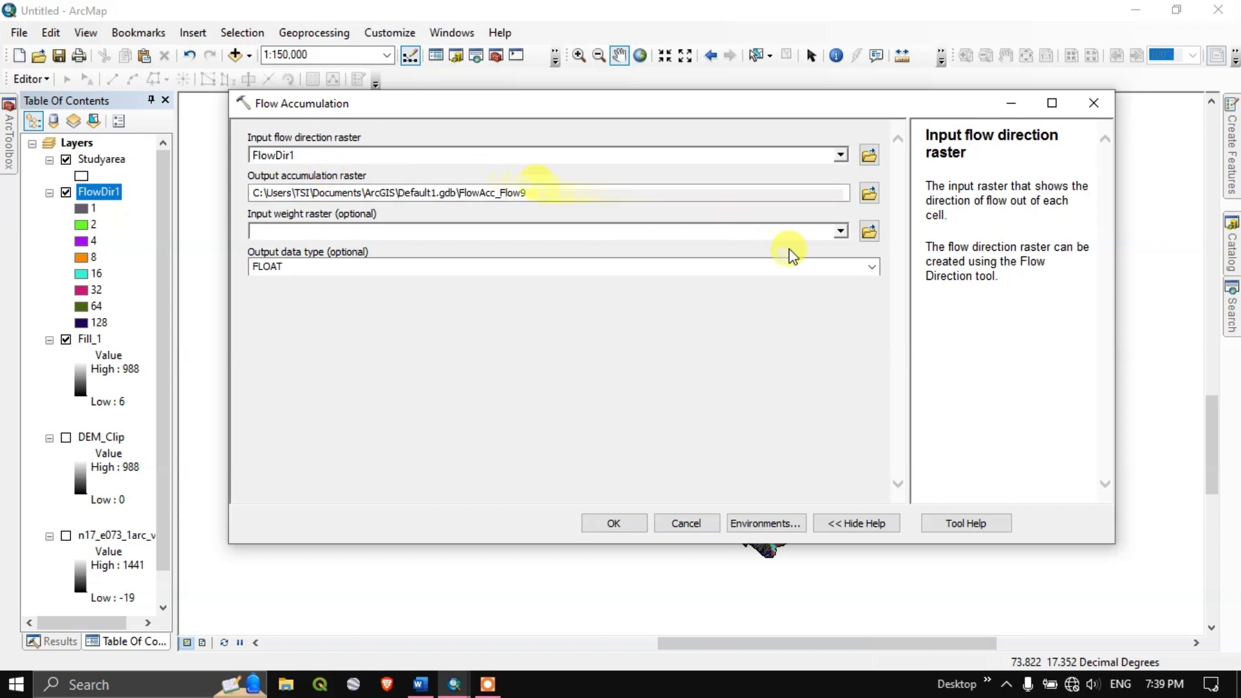
pyautogui.click(866, 266)
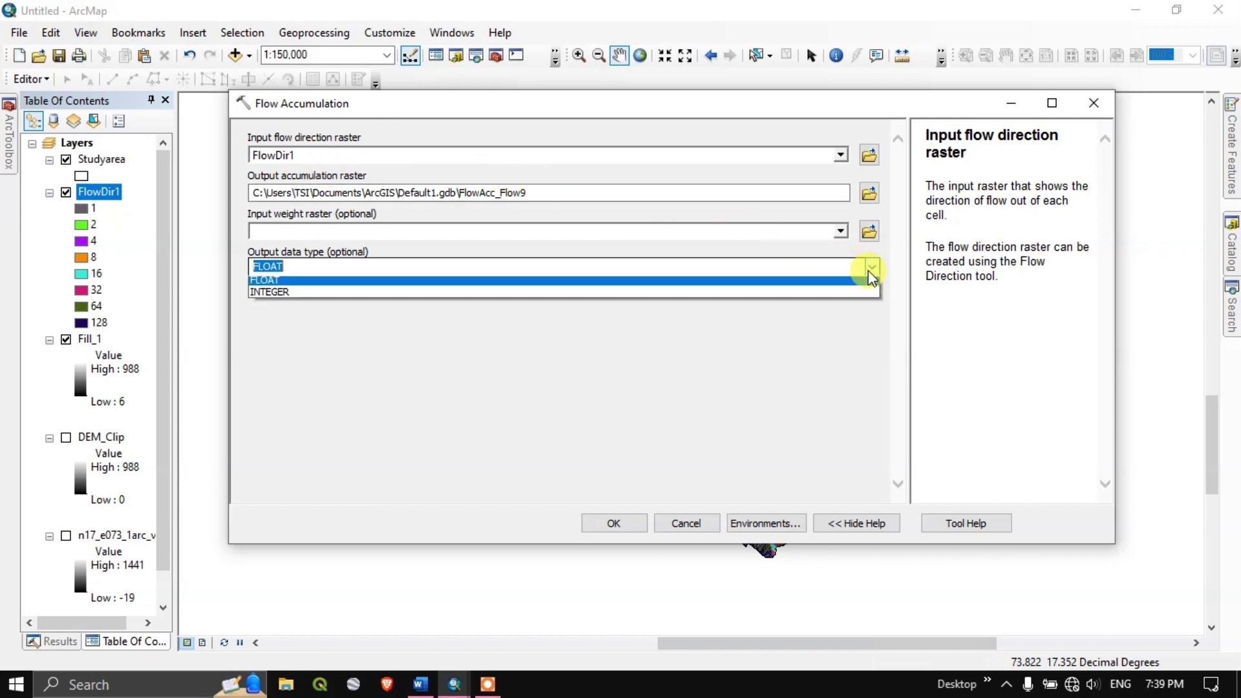
pyautogui.click(337, 296)
pyautogui.click(546, 194)
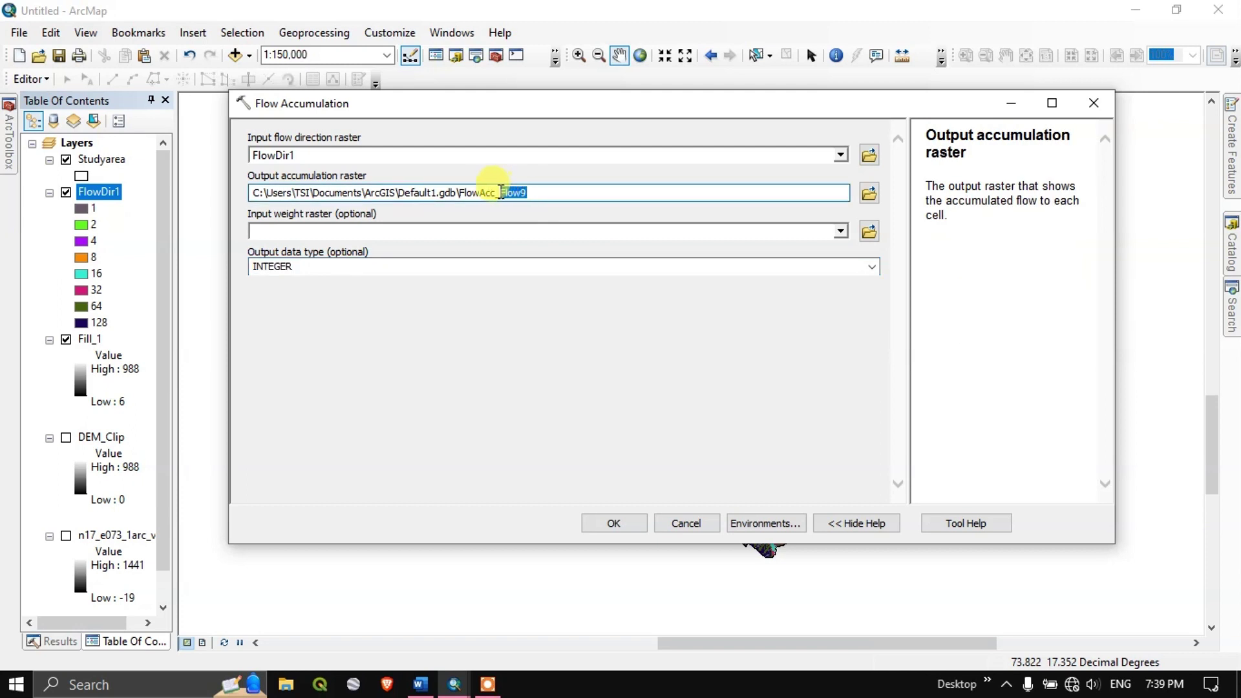
pyautogui.click(530, 330)
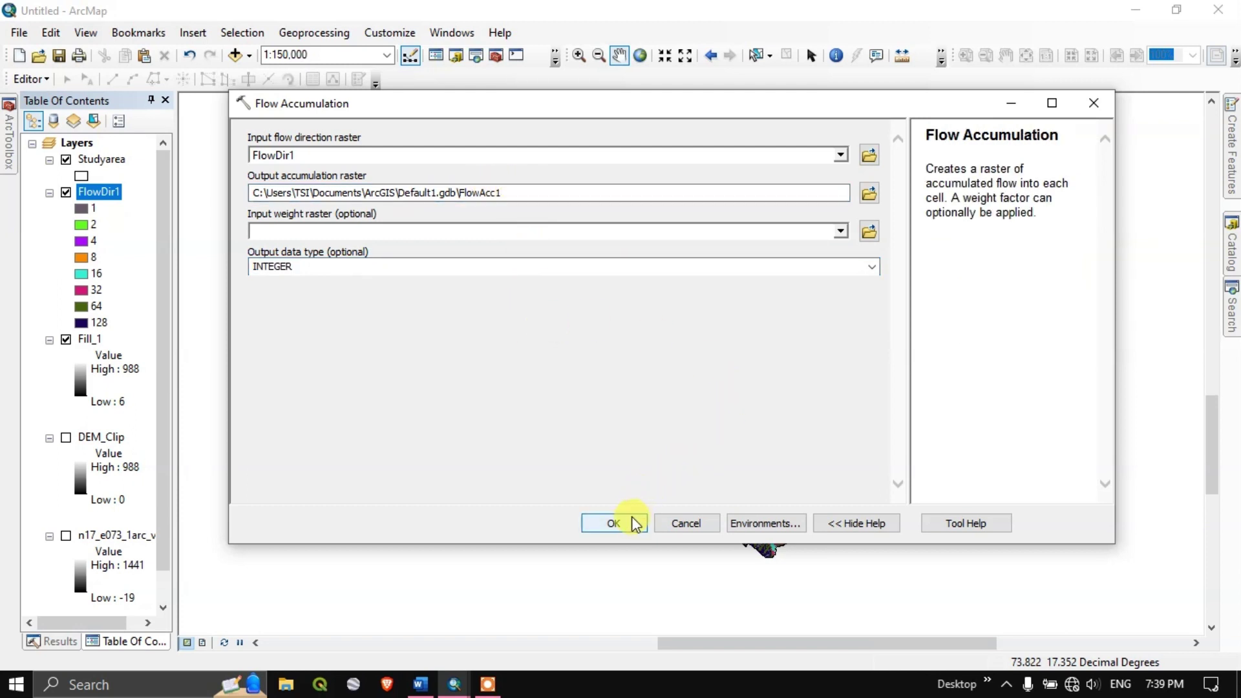
pyautogui.click(614, 523)
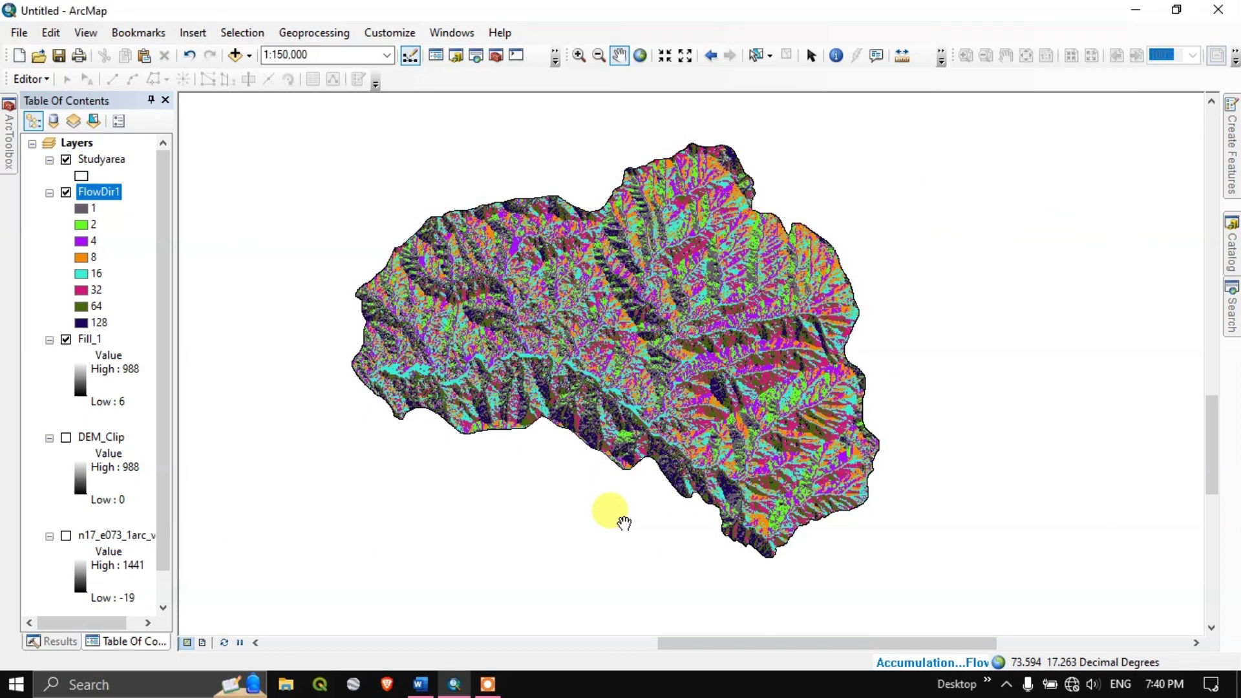
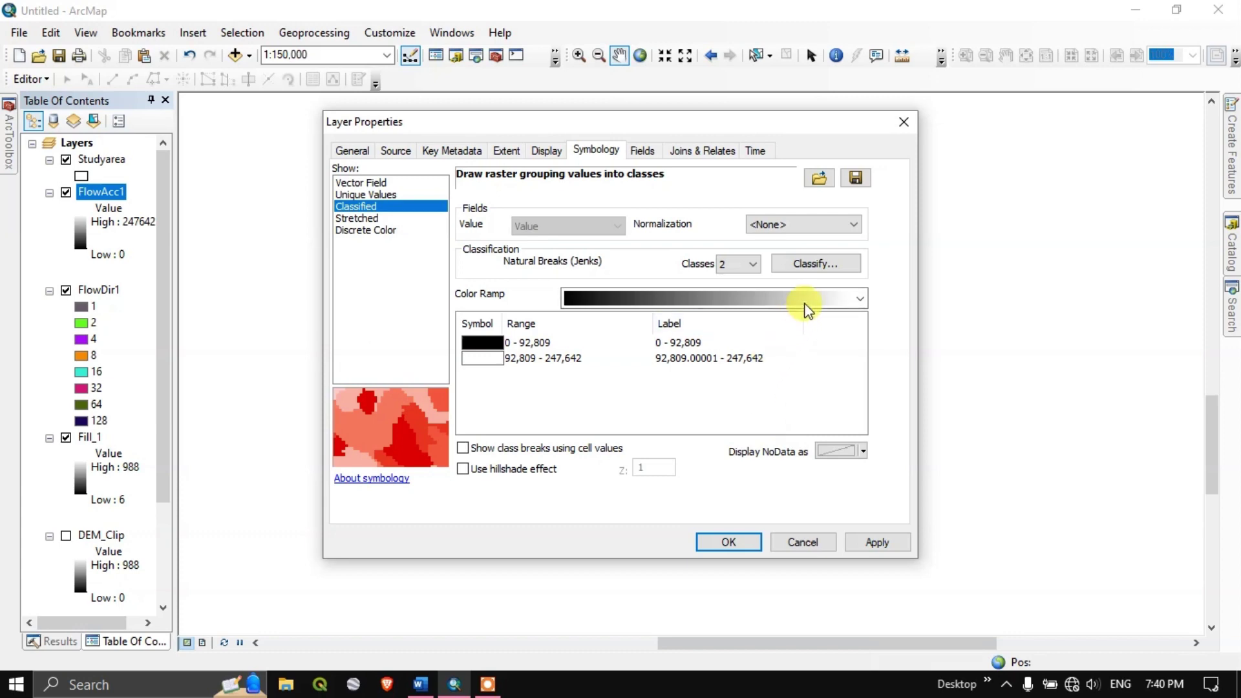
# Step: Set the first break value of FlowAcc1's two-class symbology to 4,000 and apply it to the map
pyautogui.click(819, 265)
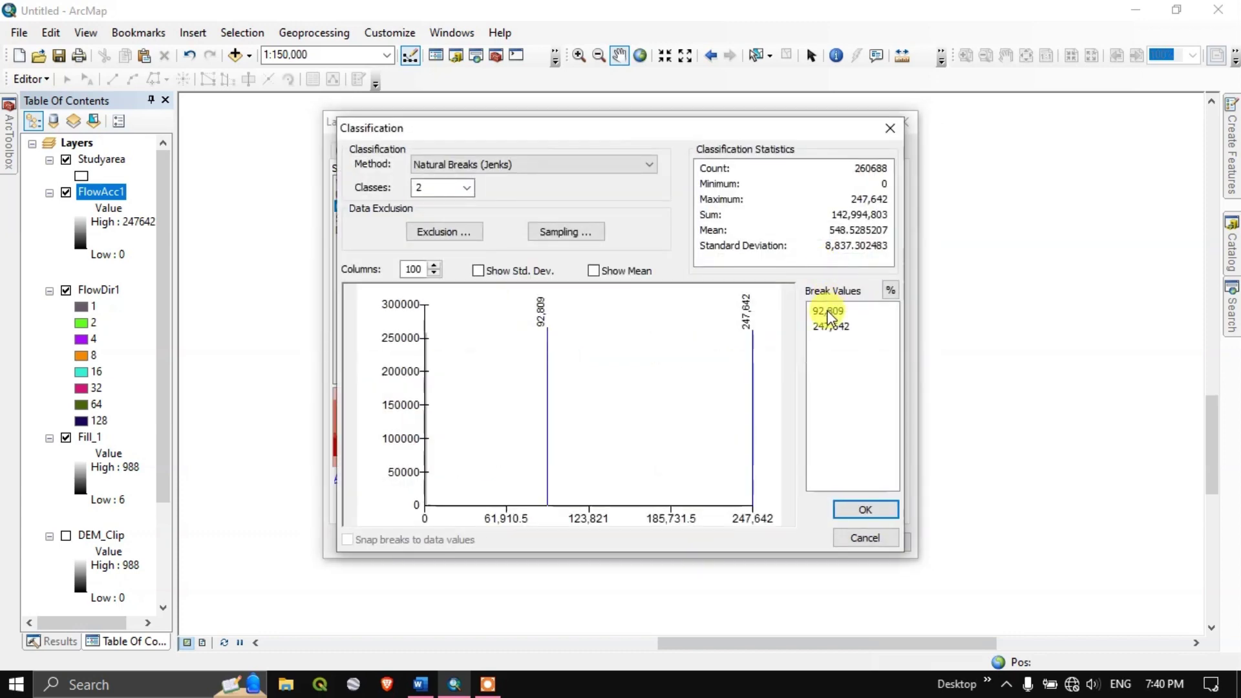
pyautogui.click(828, 312)
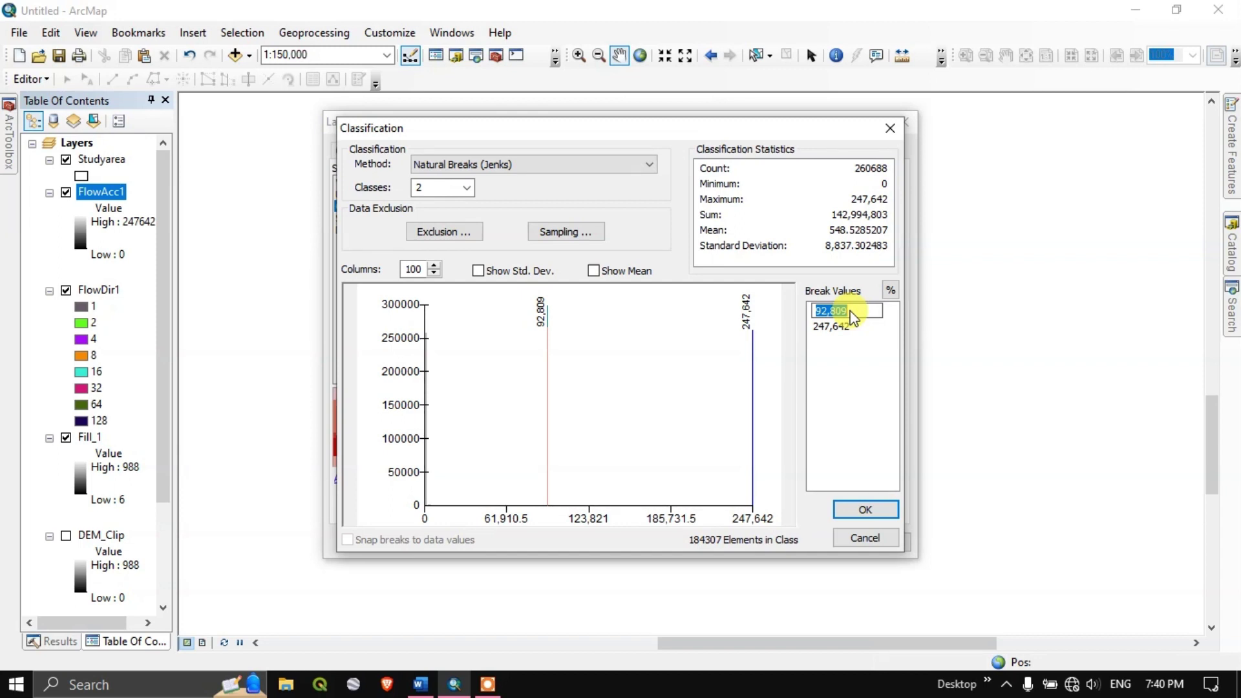
pyautogui.write('4,00')
pyautogui.write('000')
pyautogui.click(859, 511)
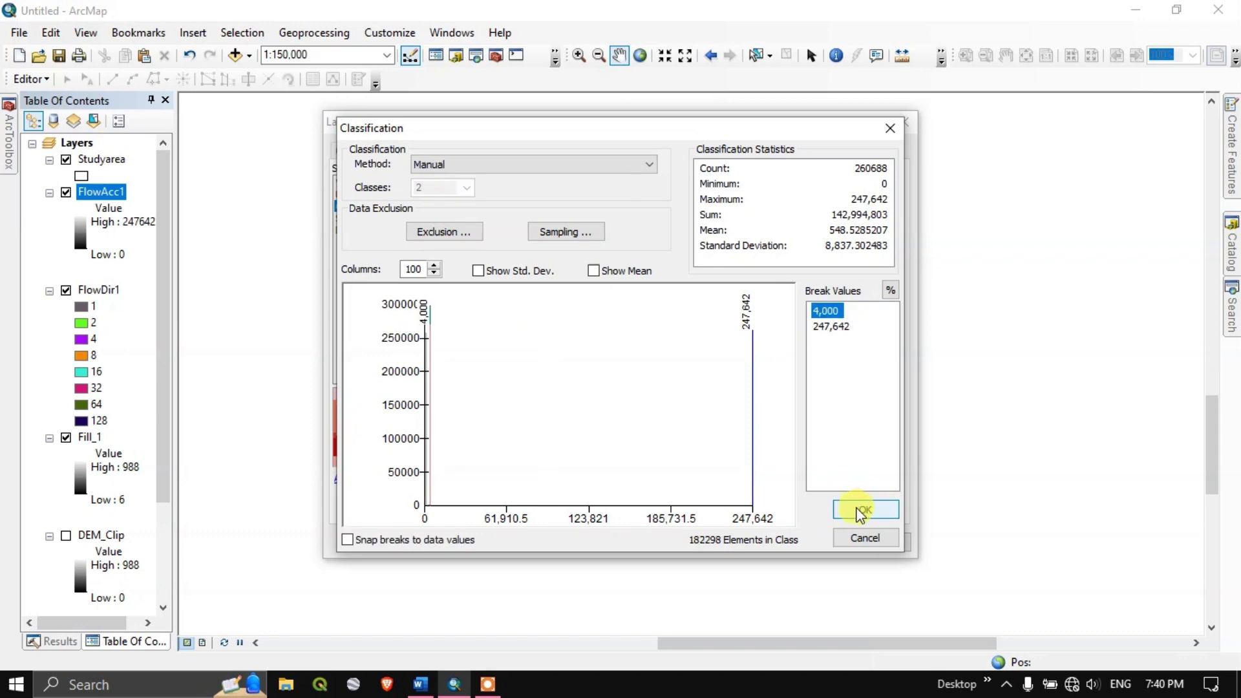
pyautogui.click(860, 512)
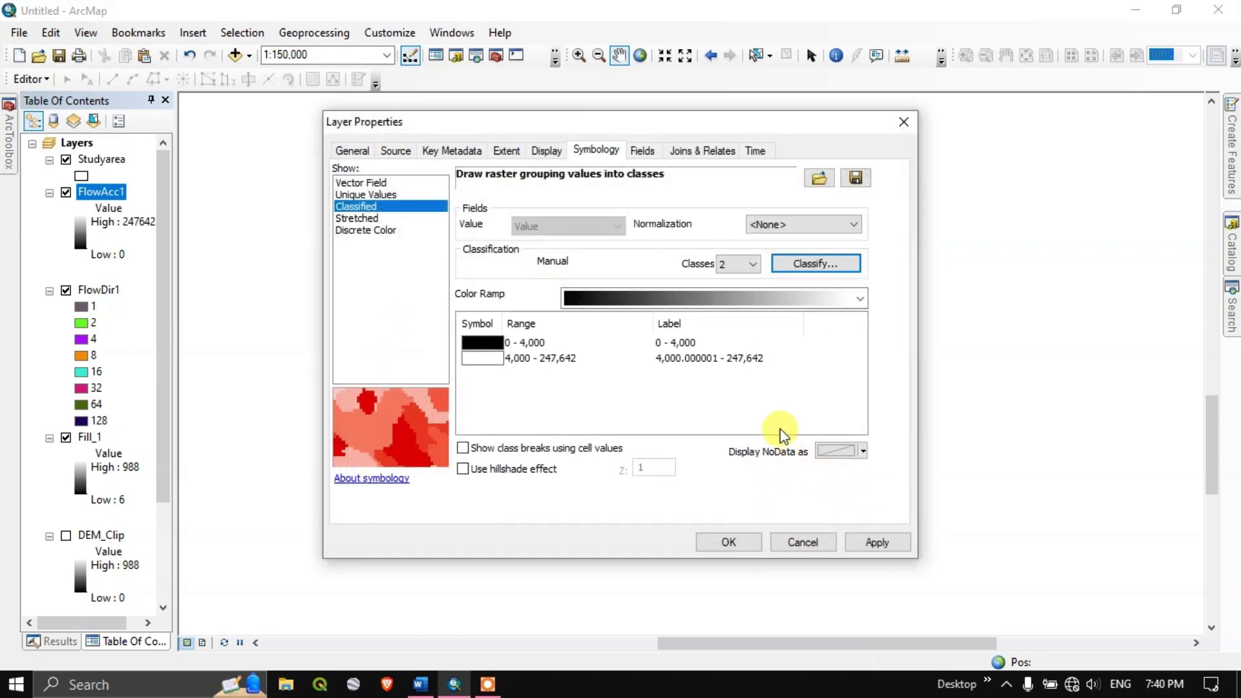
pyautogui.moveTo(724, 125); pyautogui.dragTo(222, 83)
pyautogui.click(376, 501)
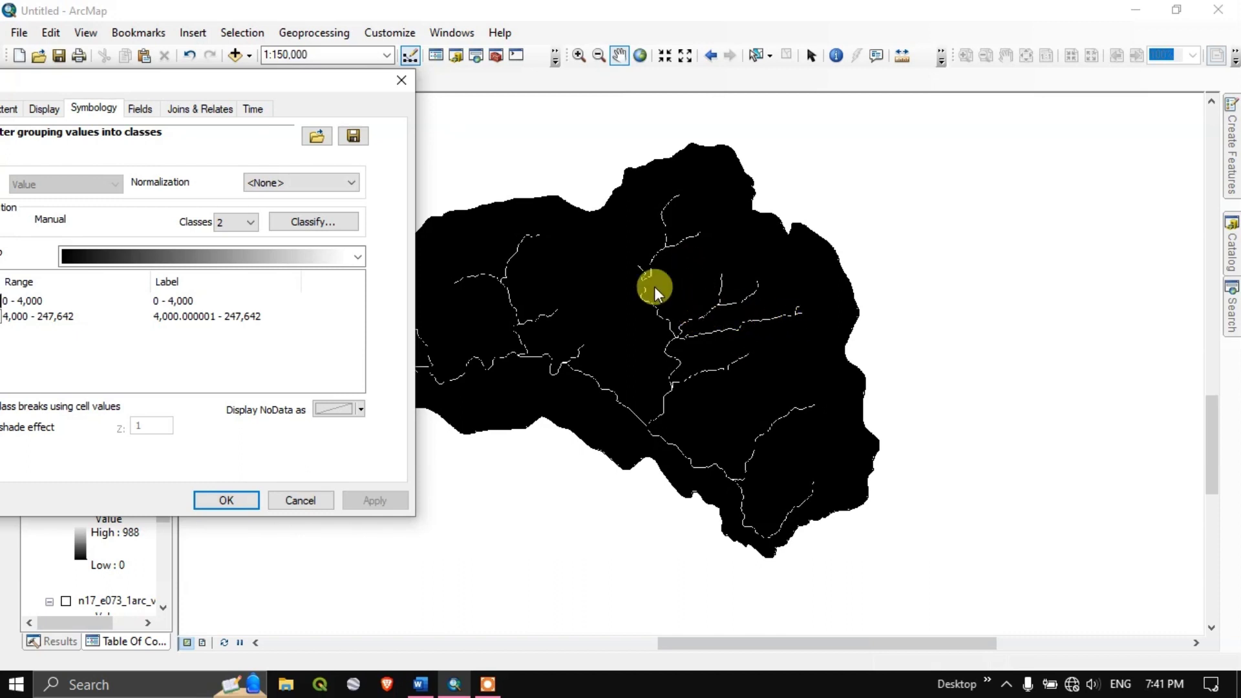
# Step: Lower FlowAcc1's first class break to 1,500, apply it and inspect the stream network on the map
pyautogui.moveTo(275, 84); pyautogui.dragTo(521, 96)
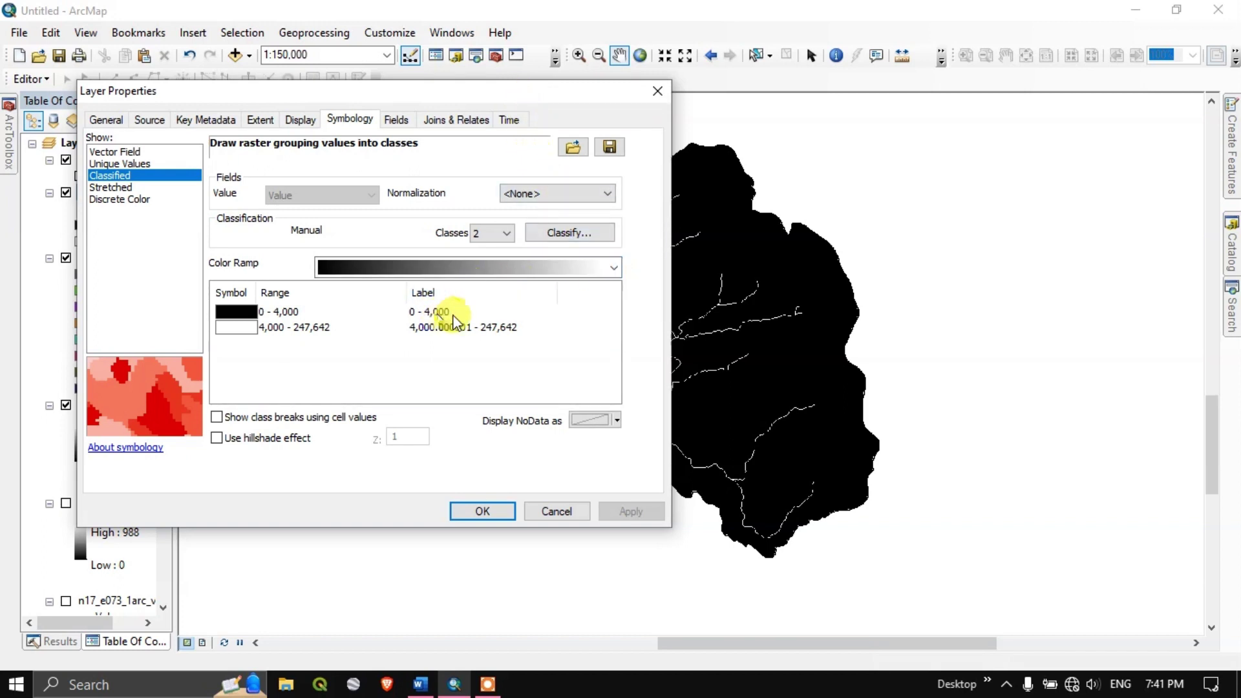
pyautogui.click(564, 231)
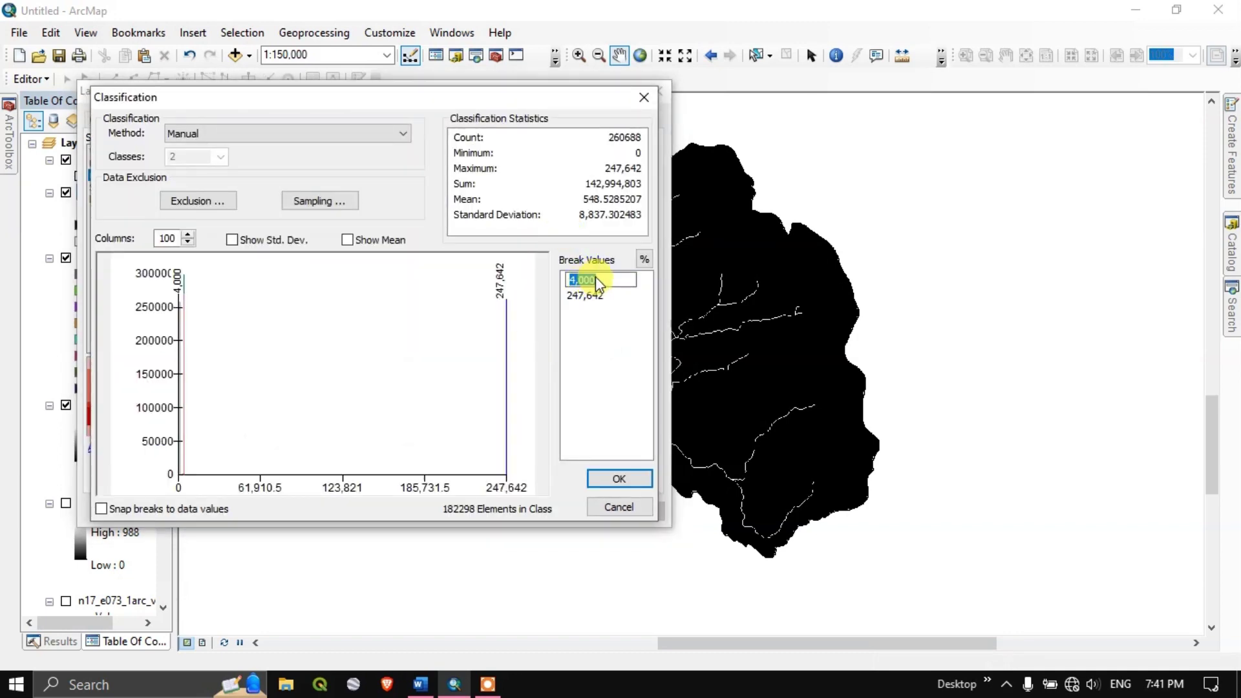
pyautogui.write('1500')
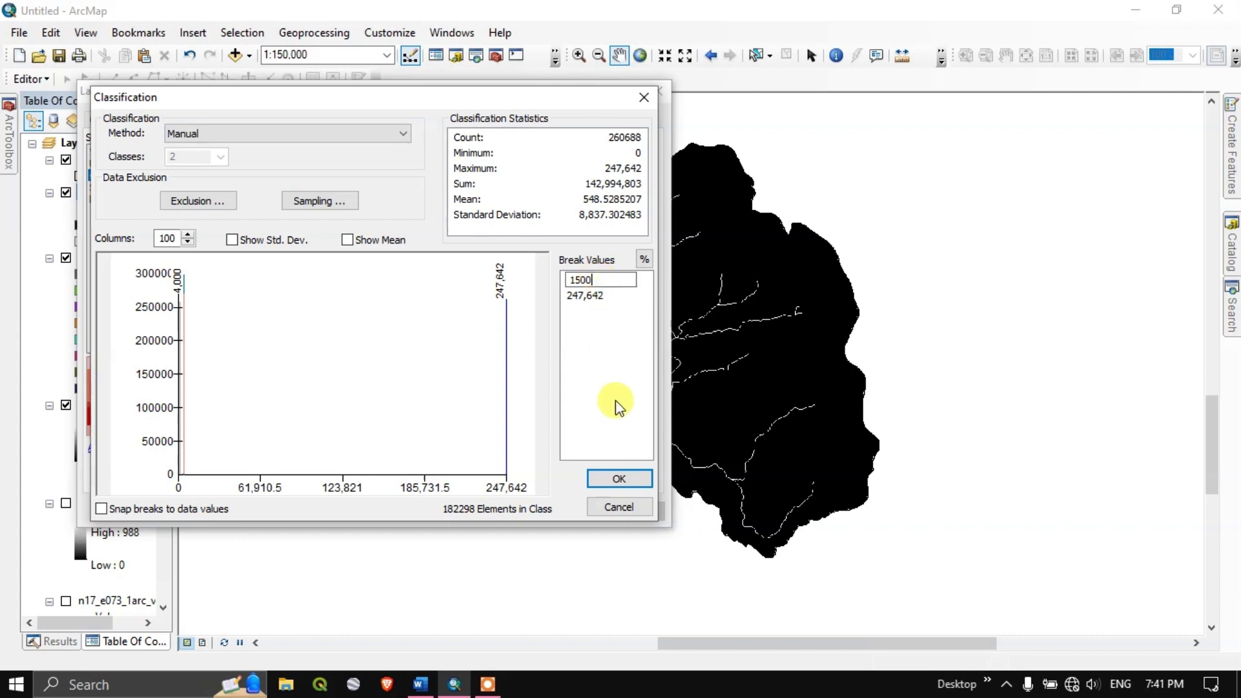
pyautogui.click(619, 479)
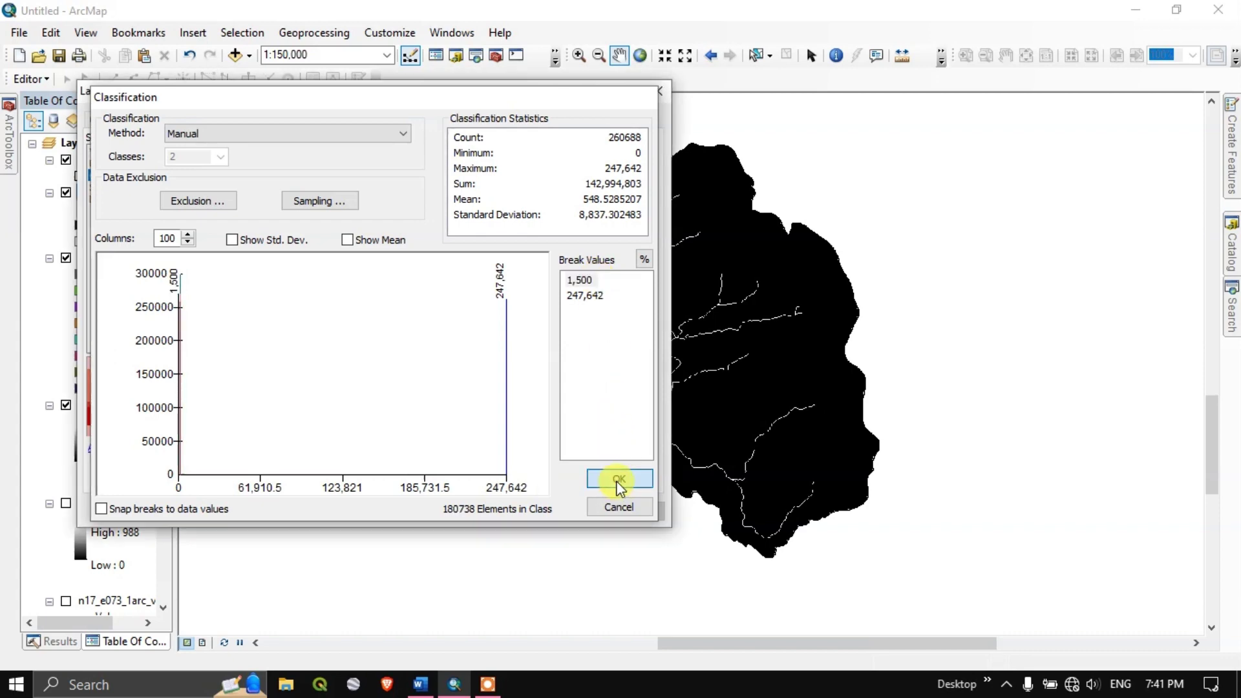
pyautogui.click(614, 503)
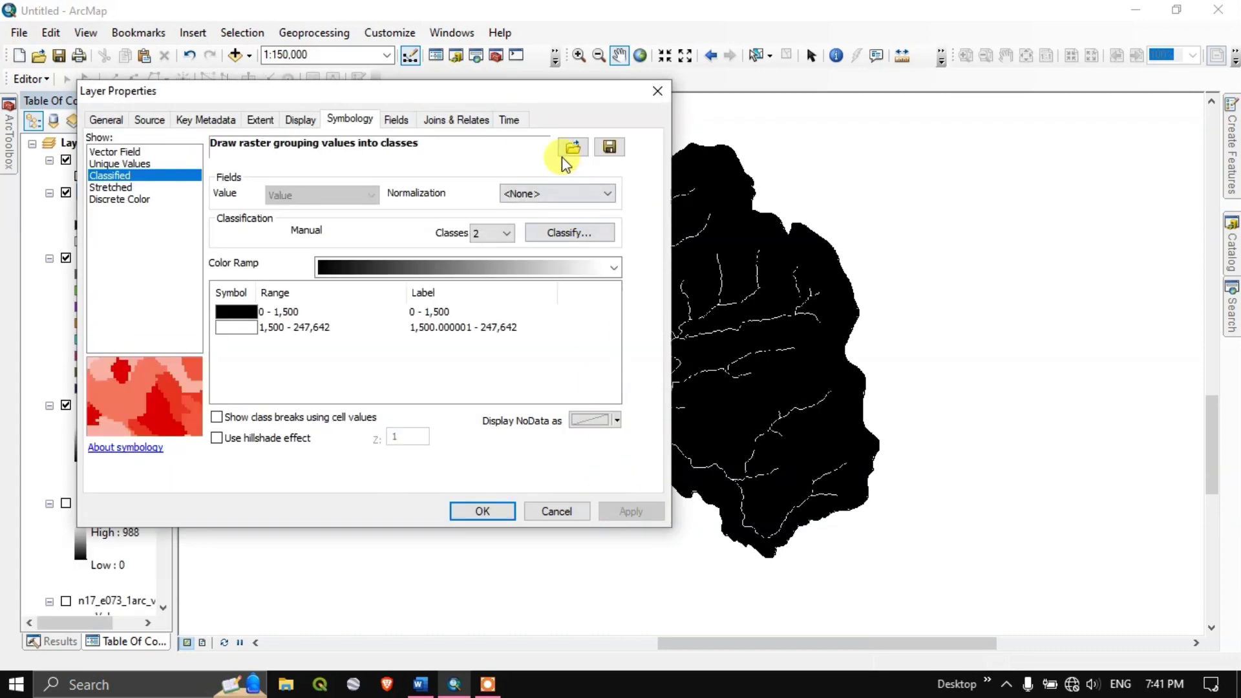
pyautogui.moveTo(566, 93); pyautogui.dragTo(355, 120)
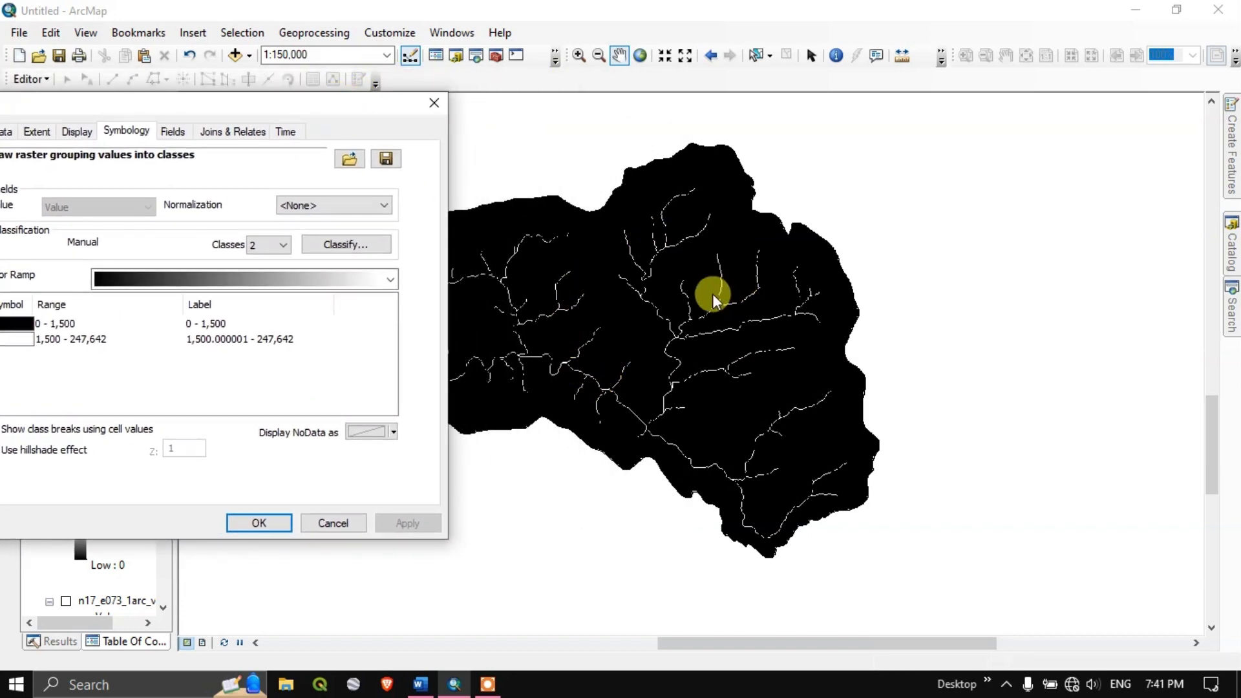
# Step: Set FlowAcc1's first class break to 500, apply the classification and close the layer properties
pyautogui.moveTo(358, 104); pyautogui.dragTo(577, 88)
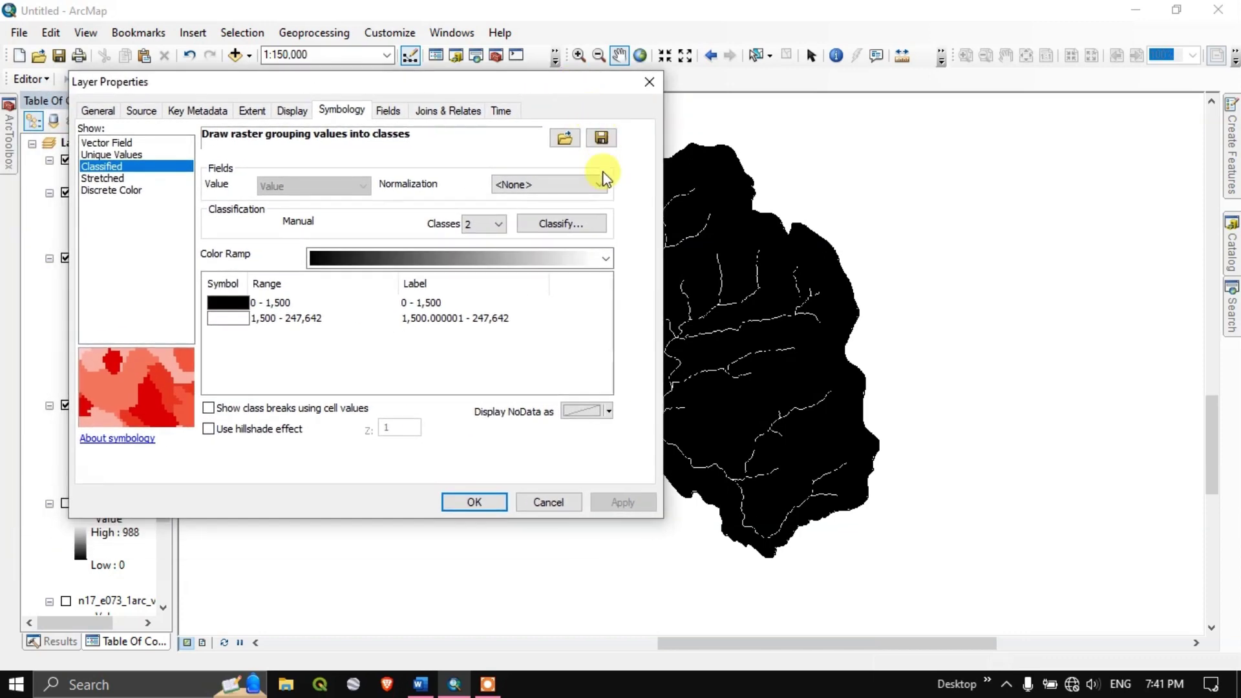
pyautogui.click(595, 227)
pyautogui.click(581, 271)
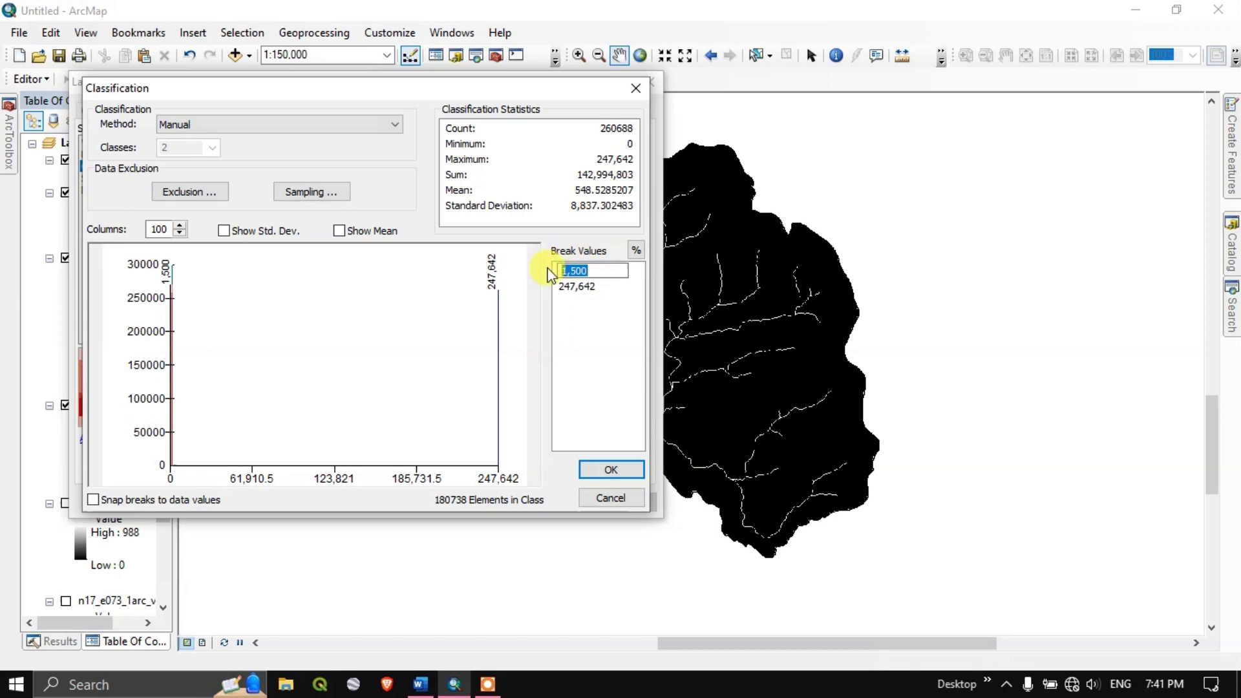
pyautogui.write('500')
pyautogui.click(599, 470)
pyautogui.click(599, 470)
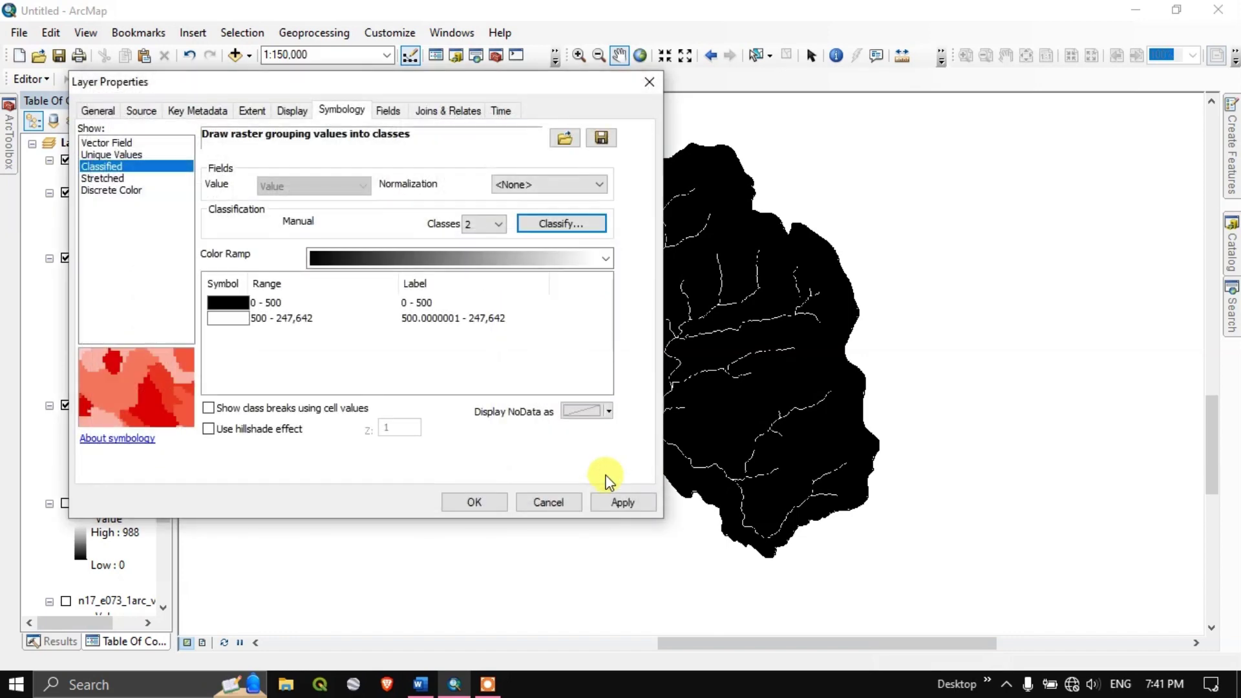
pyautogui.click(615, 502)
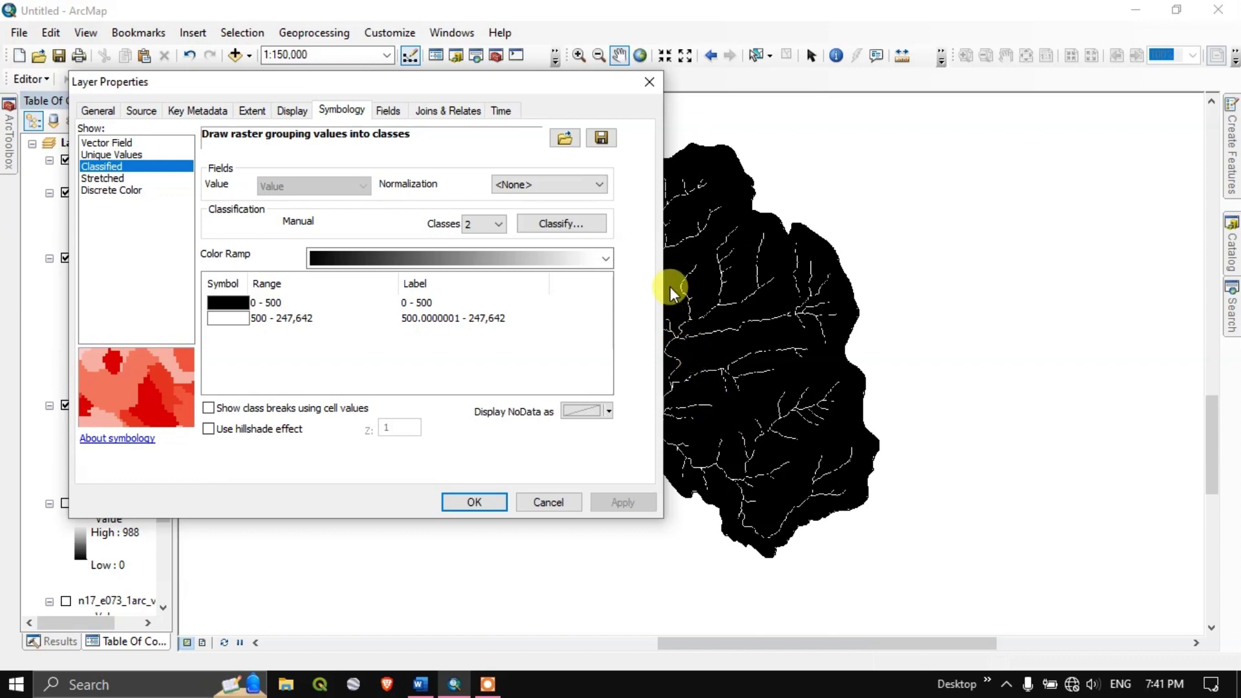
pyautogui.click(487, 503)
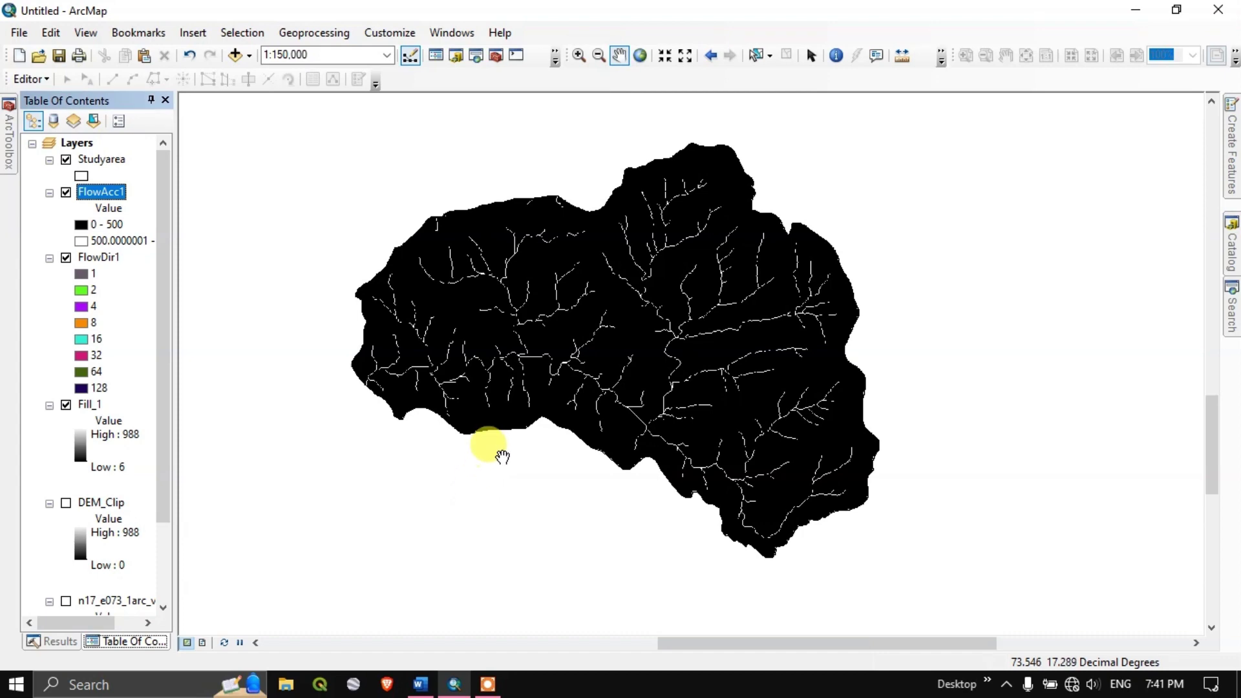
# Step: Switch to the Word document and read the Step 4 Map Algebra note on chosen values and stream network detail
pyautogui.click(420, 684)
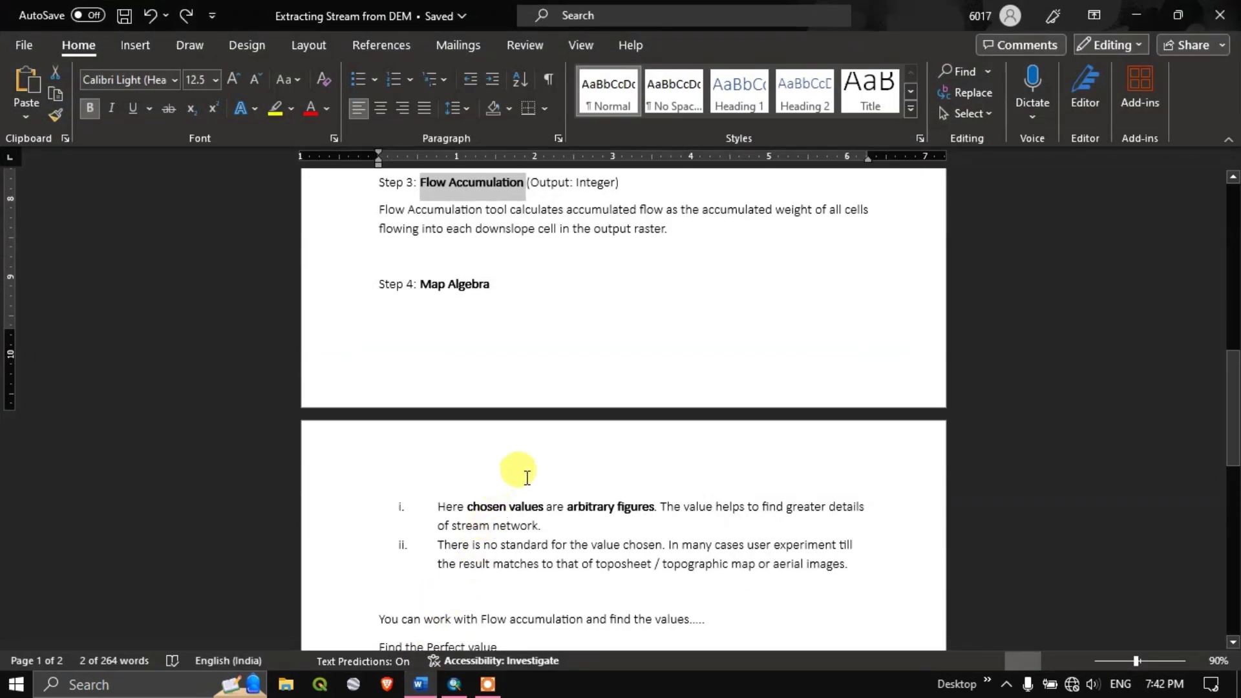
pyautogui.scroll(-3, 527, 478)
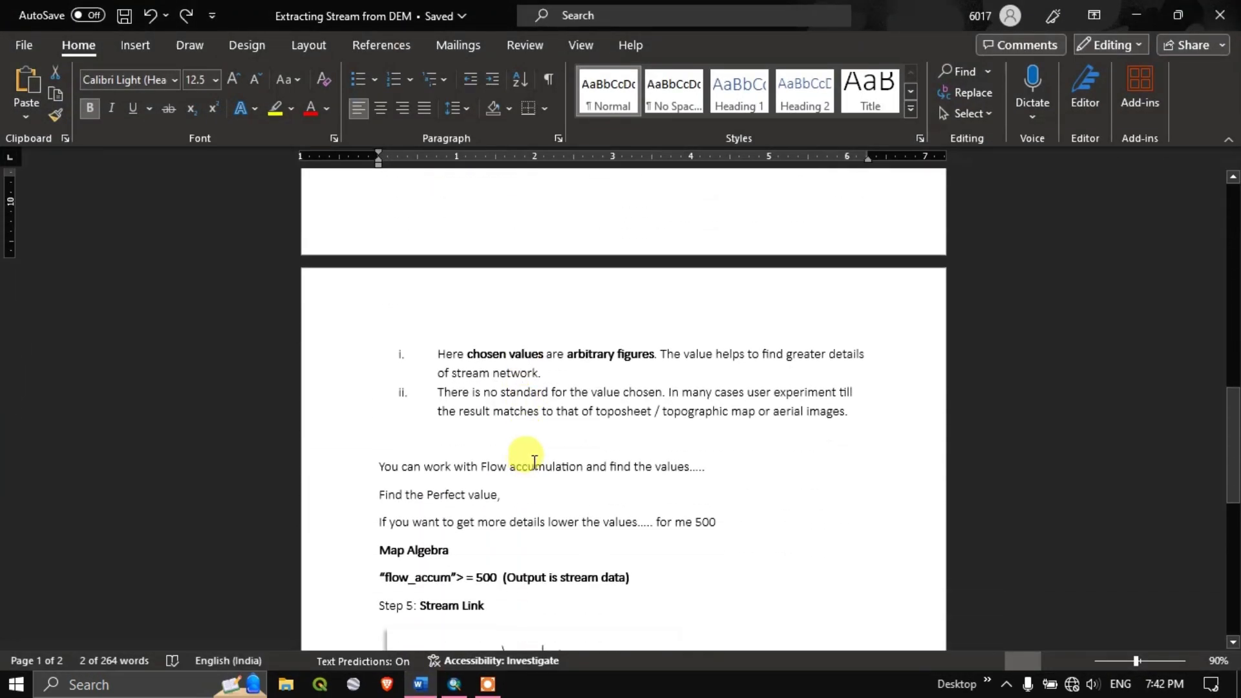
pyautogui.scroll(2, 494, 408)
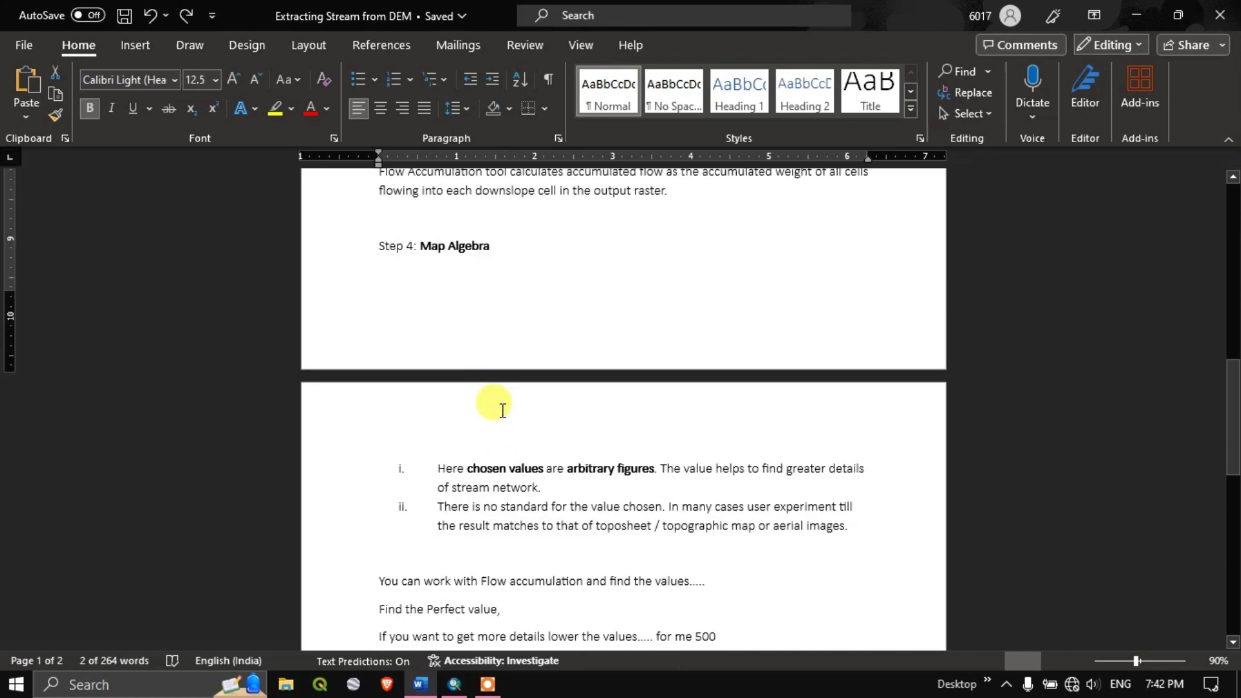
pyautogui.scroll(-1, 446, 393)
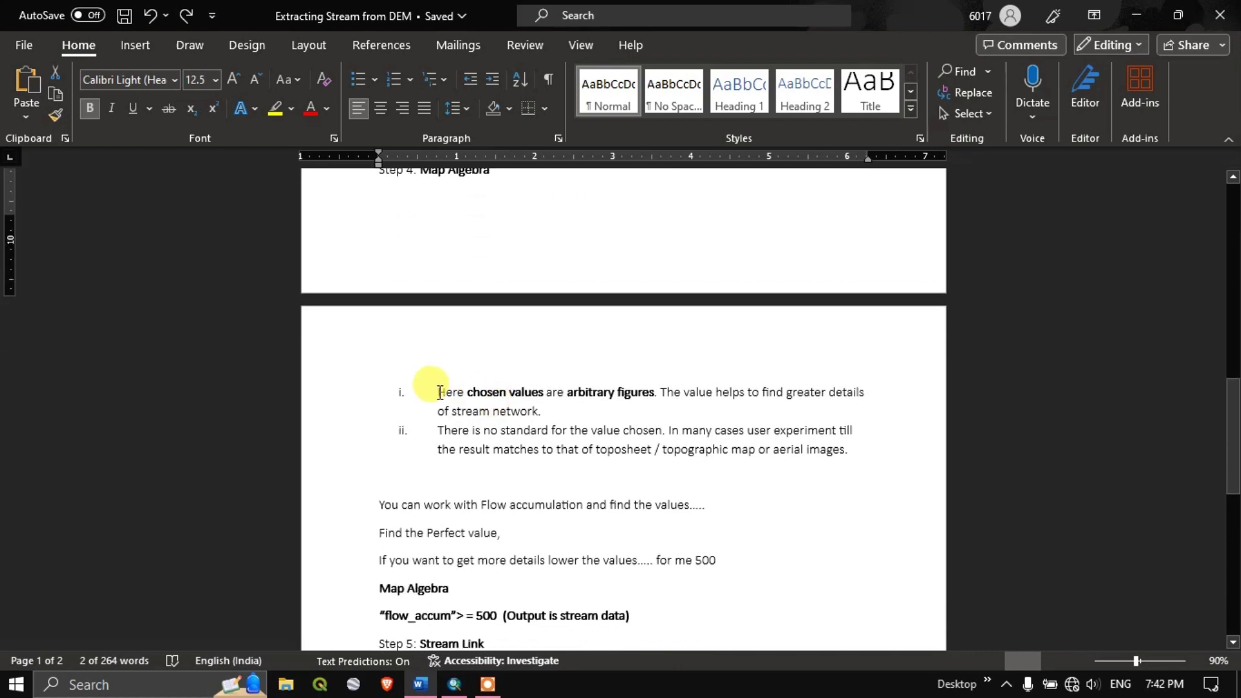
pyautogui.moveTo(440, 393); pyautogui.dragTo(649, 395)
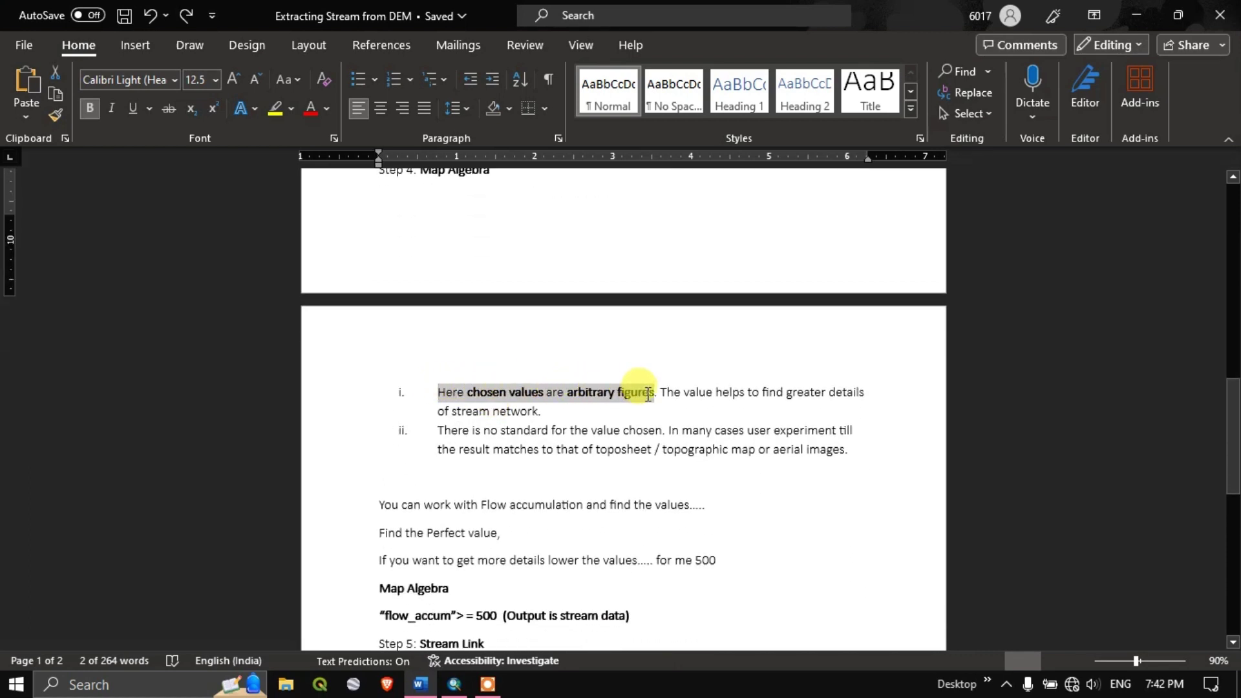
pyautogui.click(573, 406)
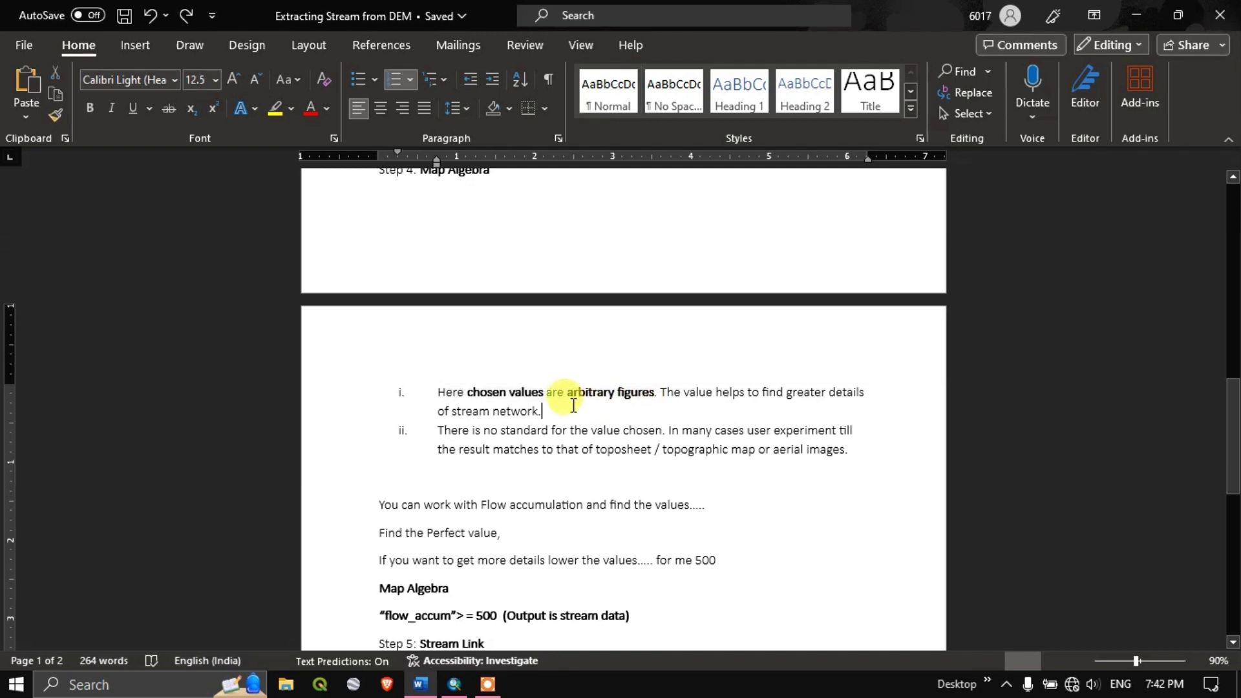
pyautogui.moveTo(573, 393); pyautogui.dragTo(614, 395)
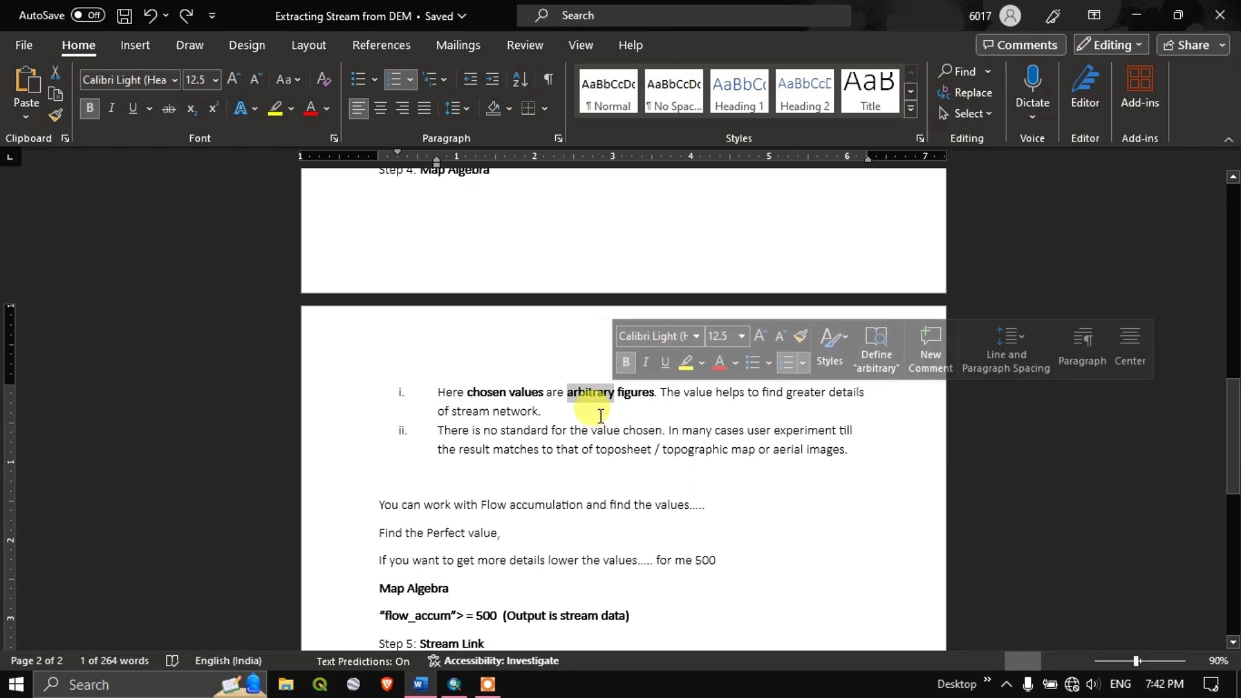
pyautogui.moveTo(661, 392); pyautogui.dragTo(553, 418)
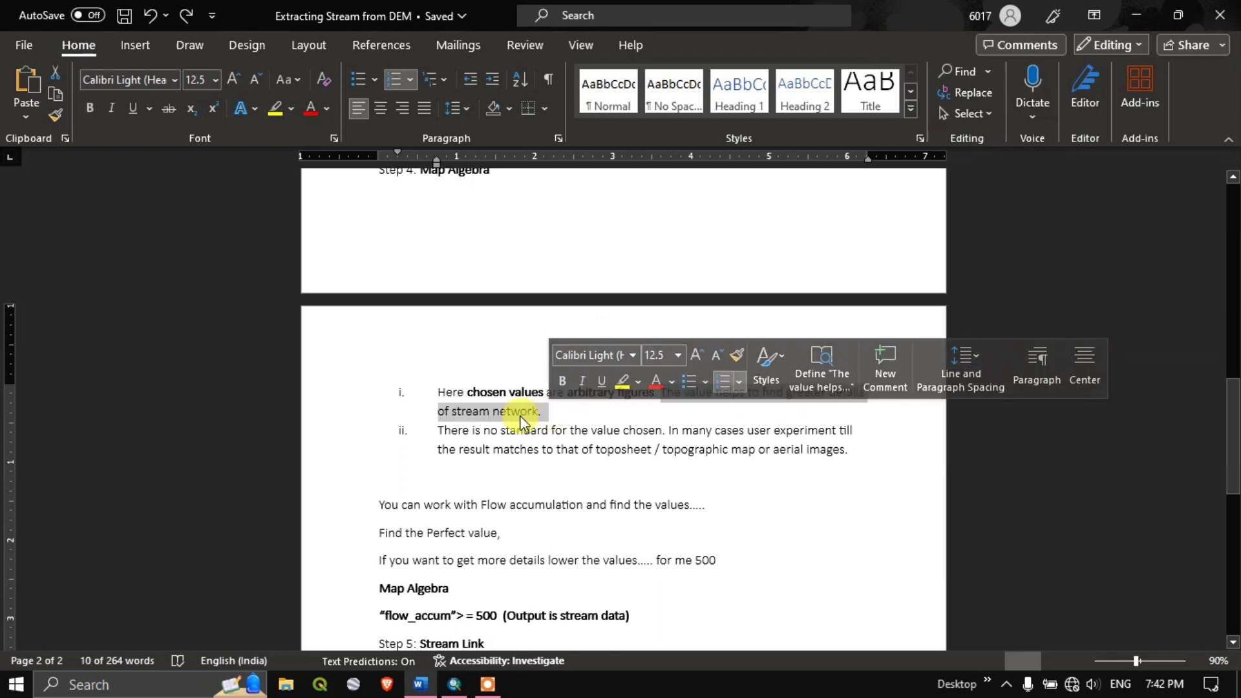
# Step: Check the classified stream network in ArcMap and return to Word to read note ii about the lack of a standard value
pyautogui.click(455, 684)
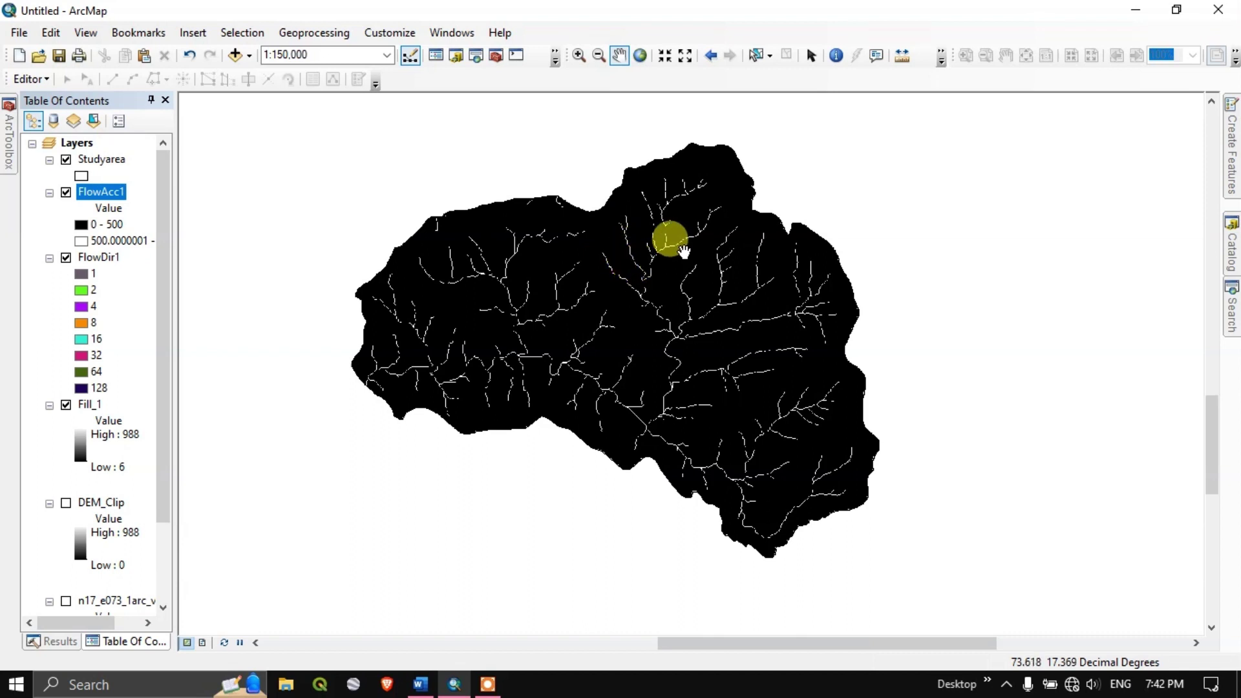
pyautogui.click(420, 684)
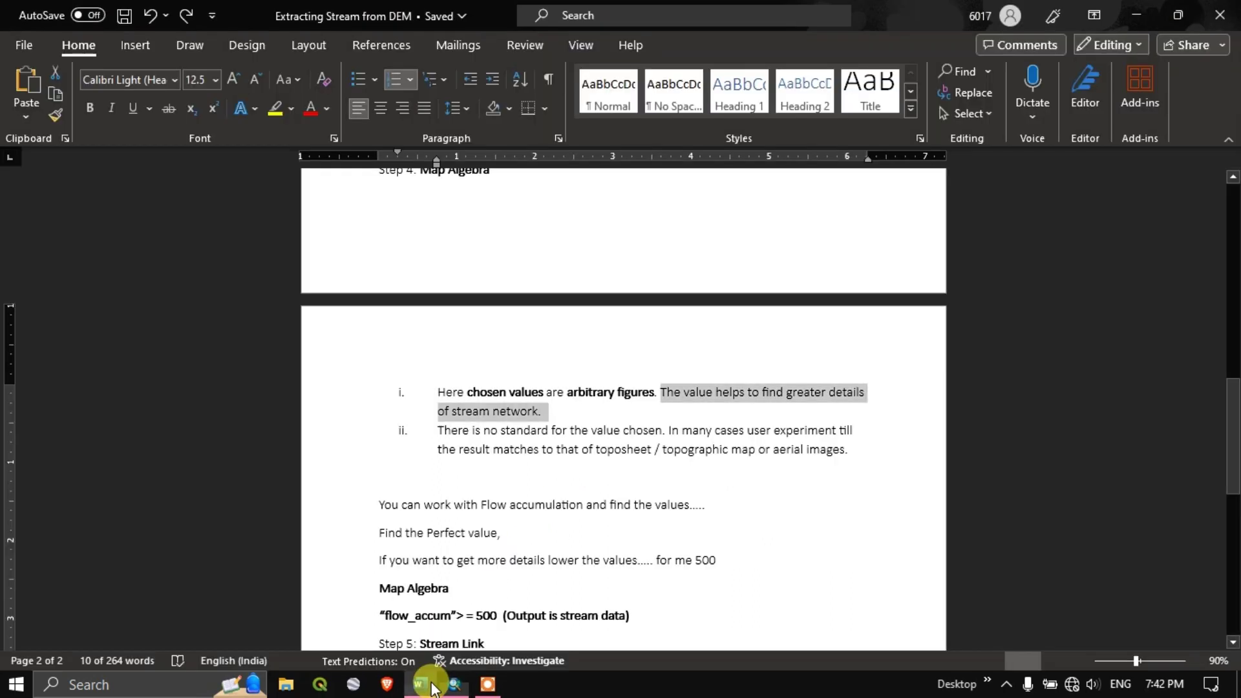
pyautogui.scroll(-1, 552, 482)
pyautogui.click(553, 441)
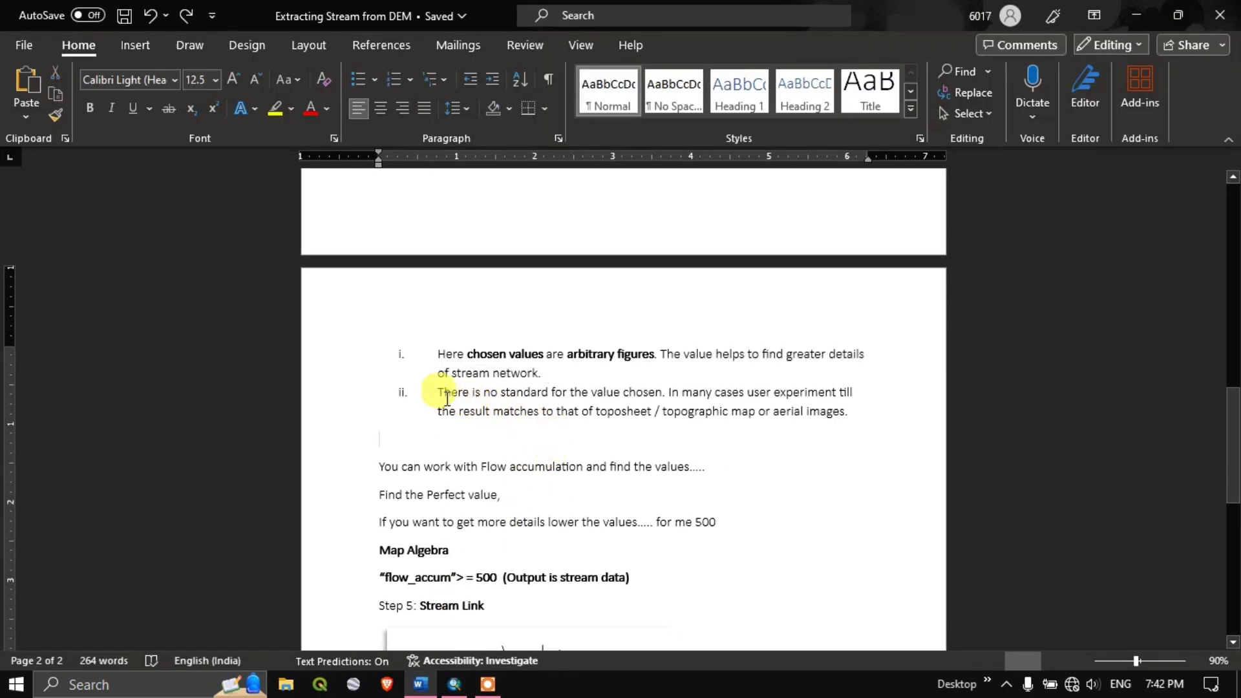
pyautogui.moveTo(439, 392); pyautogui.dragTo(843, 417)
pyautogui.click(845, 442)
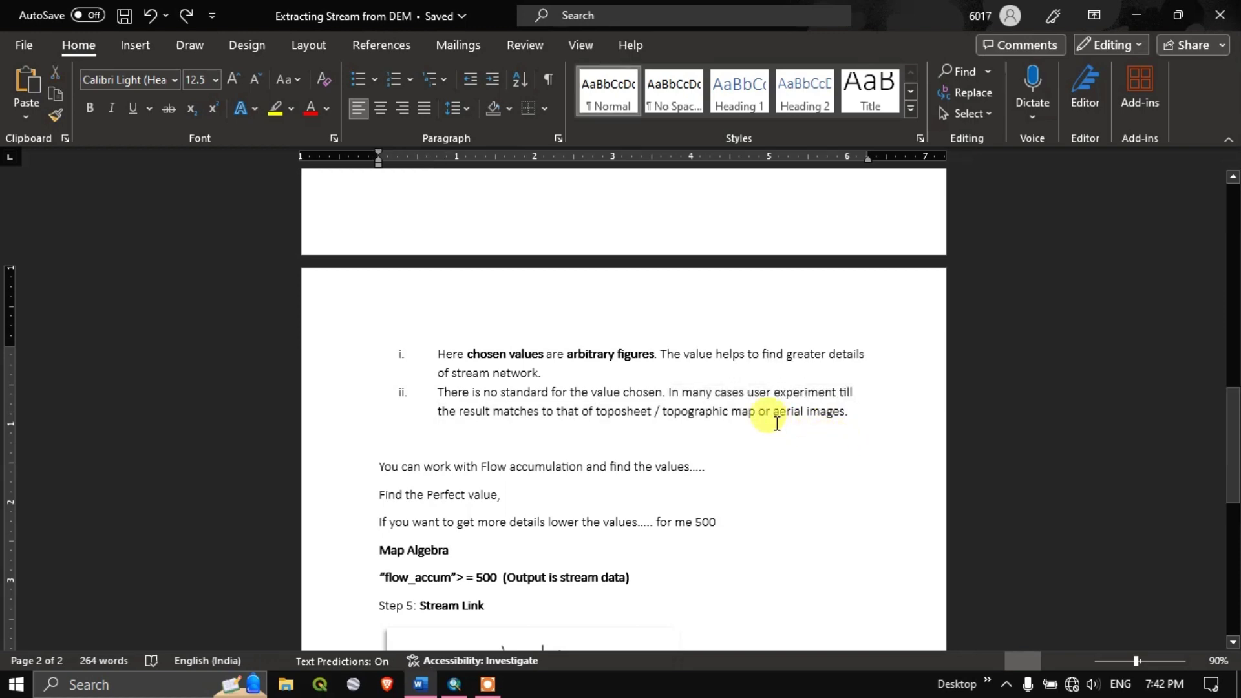
# Step: Switch to ArcMap, search for "raster calculator" and open the Raster Calculator (Spatial Analyst) tool
pyautogui.click(1136, 15)
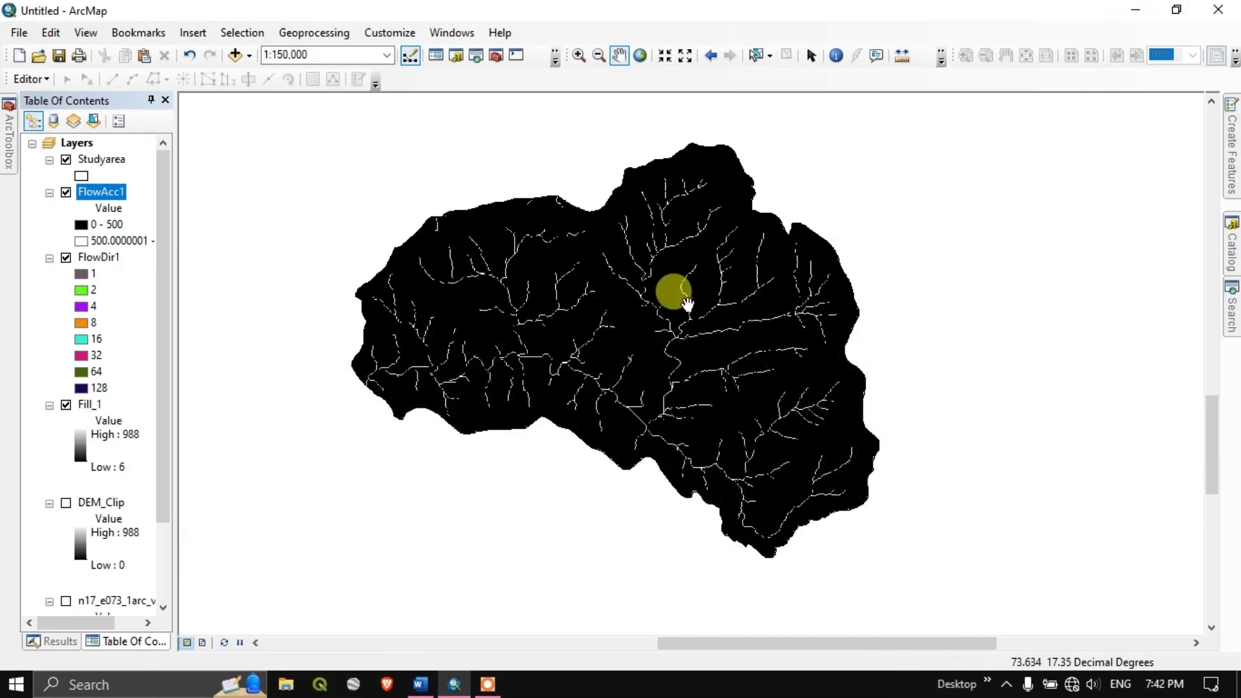
pyautogui.click(1232, 308)
pyautogui.moveTo(1069, 172); pyautogui.dragTo(942, 167)
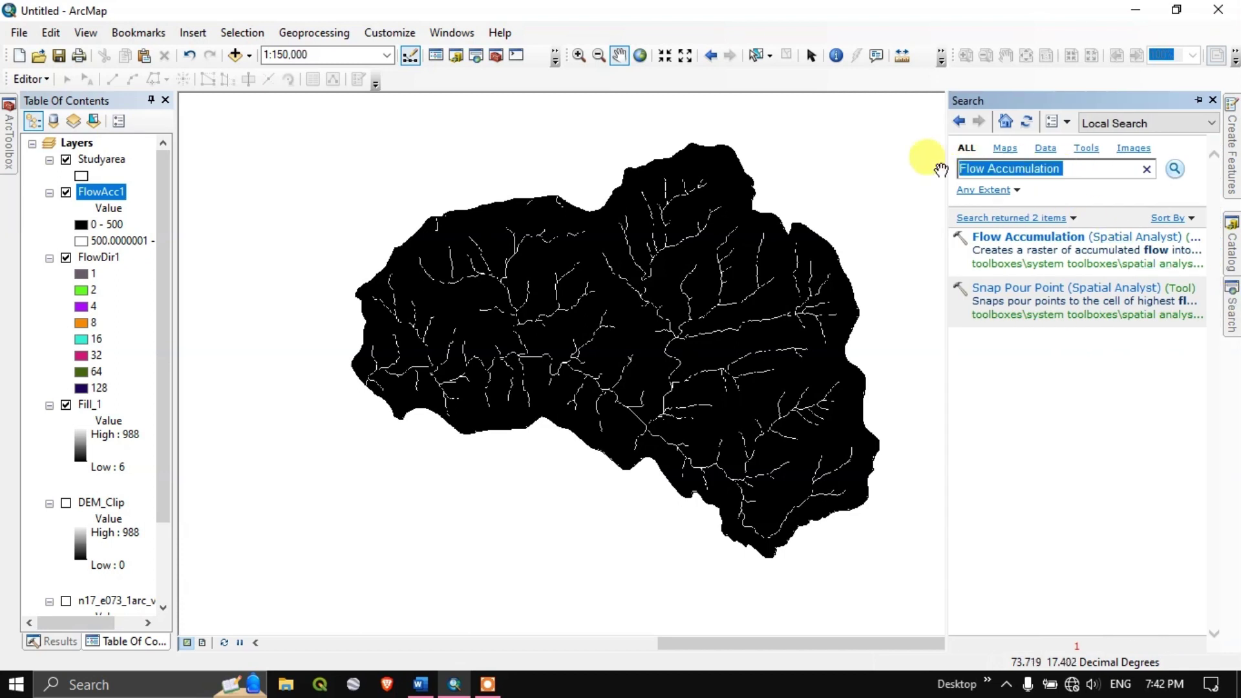
pyautogui.write('raster calculato')
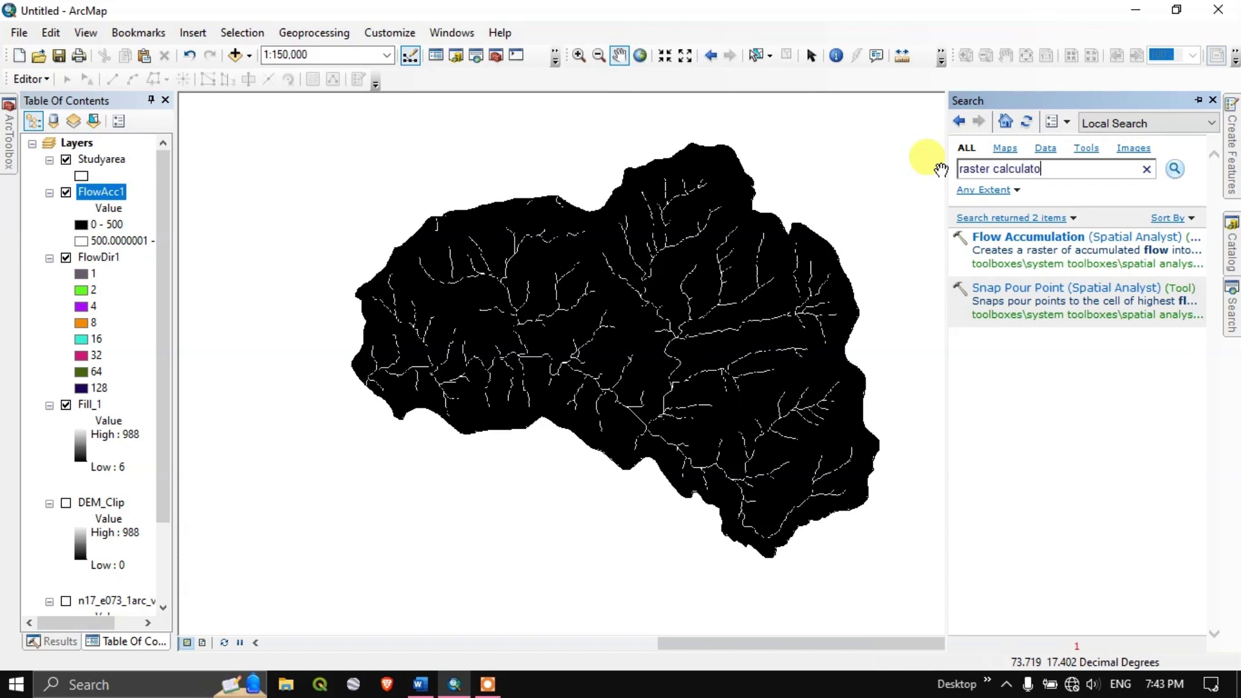
pyautogui.write('r')
pyautogui.press('Return')
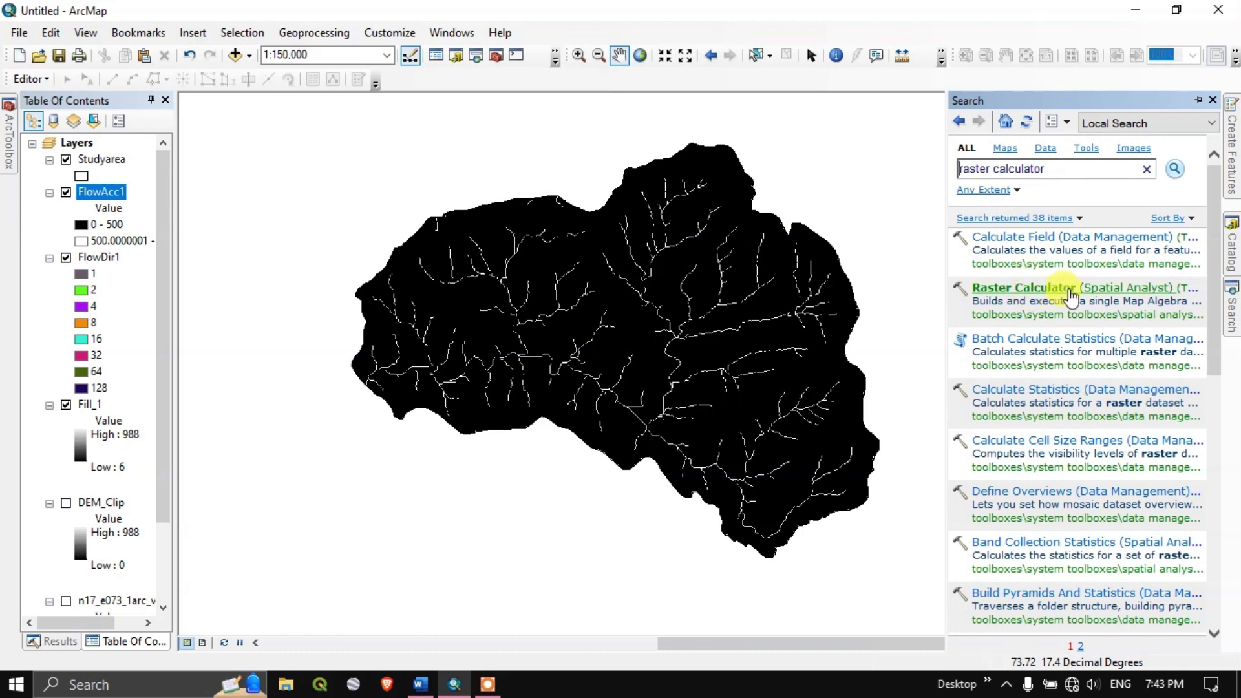
pyautogui.click(1047, 290)
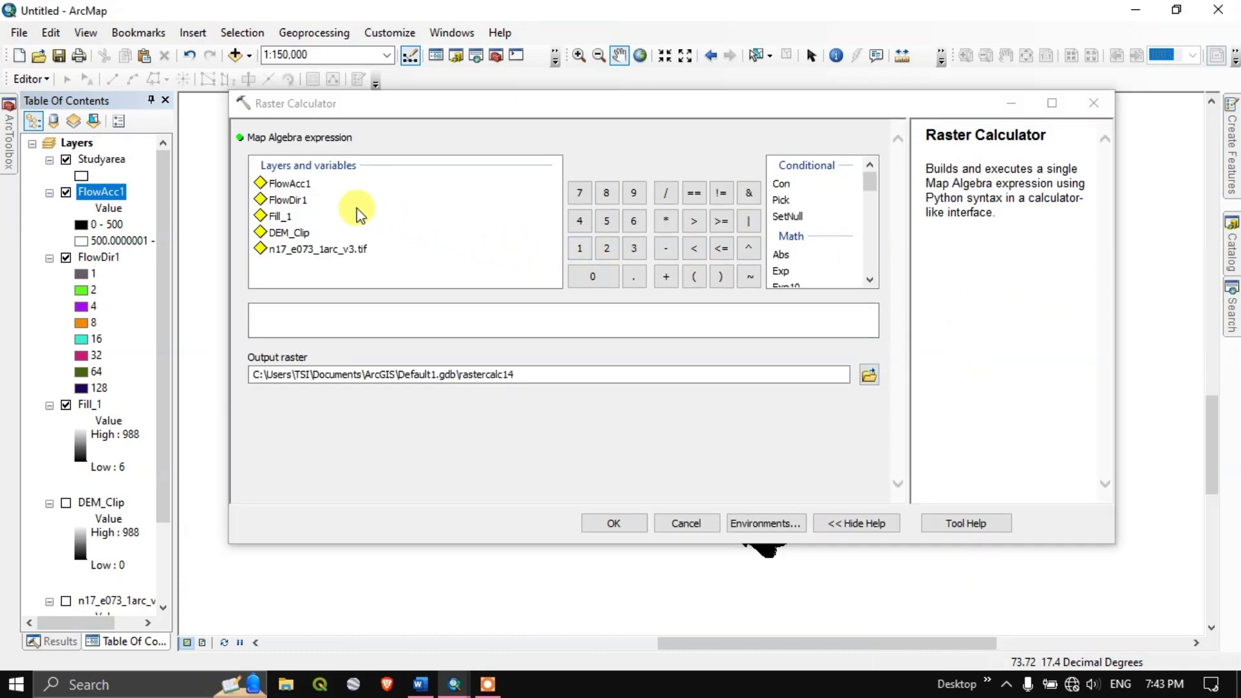
# Step: Run Raster Calculator with the expression "FlowAcc1" >= 500, saving the output raster as Stream500 in Default1.gdb
pyautogui.doubleClick(292, 185)
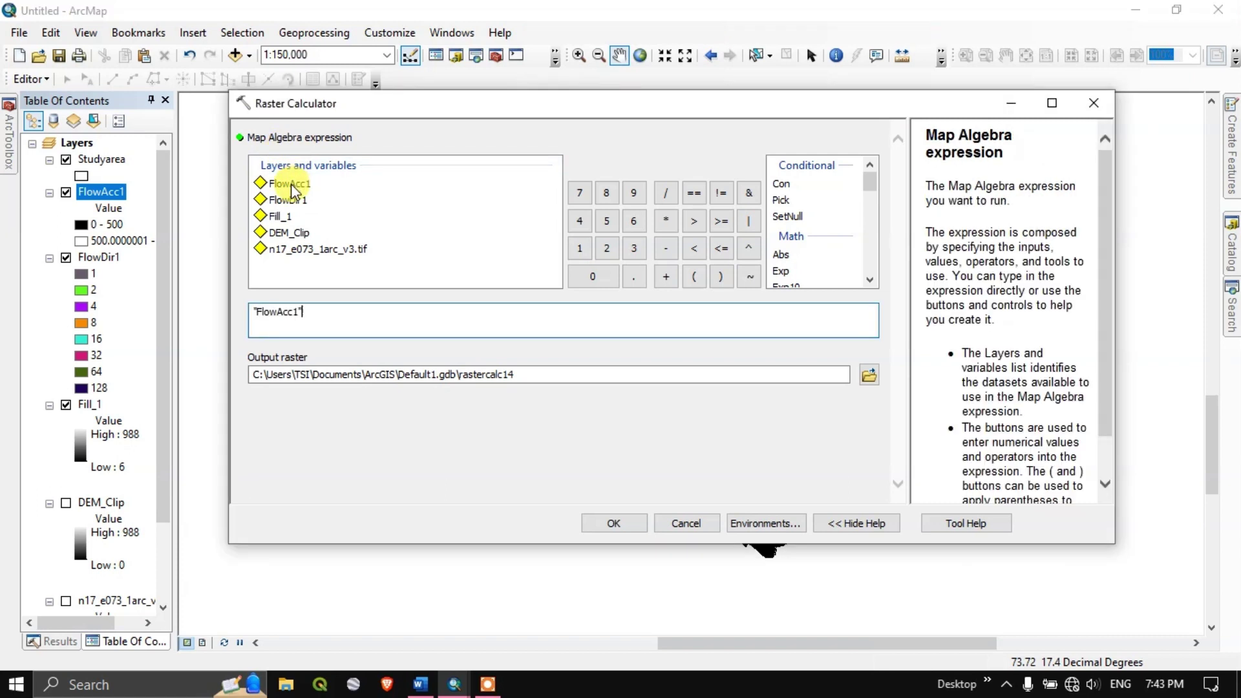
pyautogui.click(720, 224)
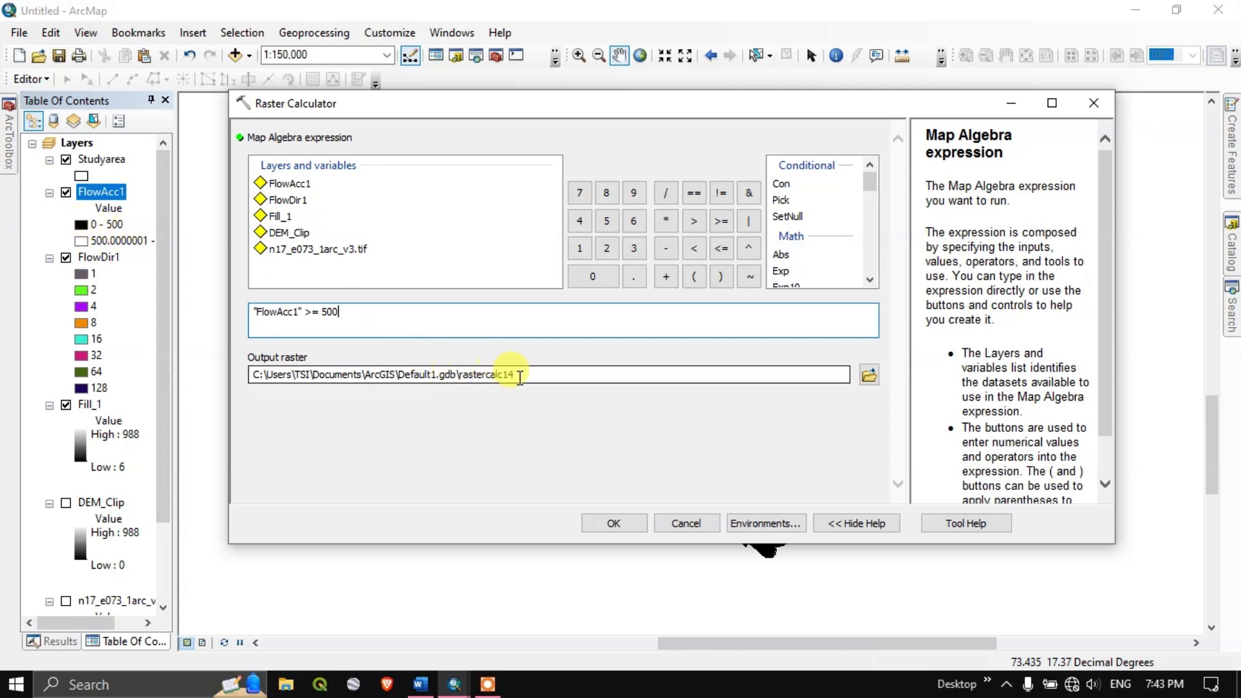
pyautogui.moveTo(514, 375); pyautogui.dragTo(462, 375)
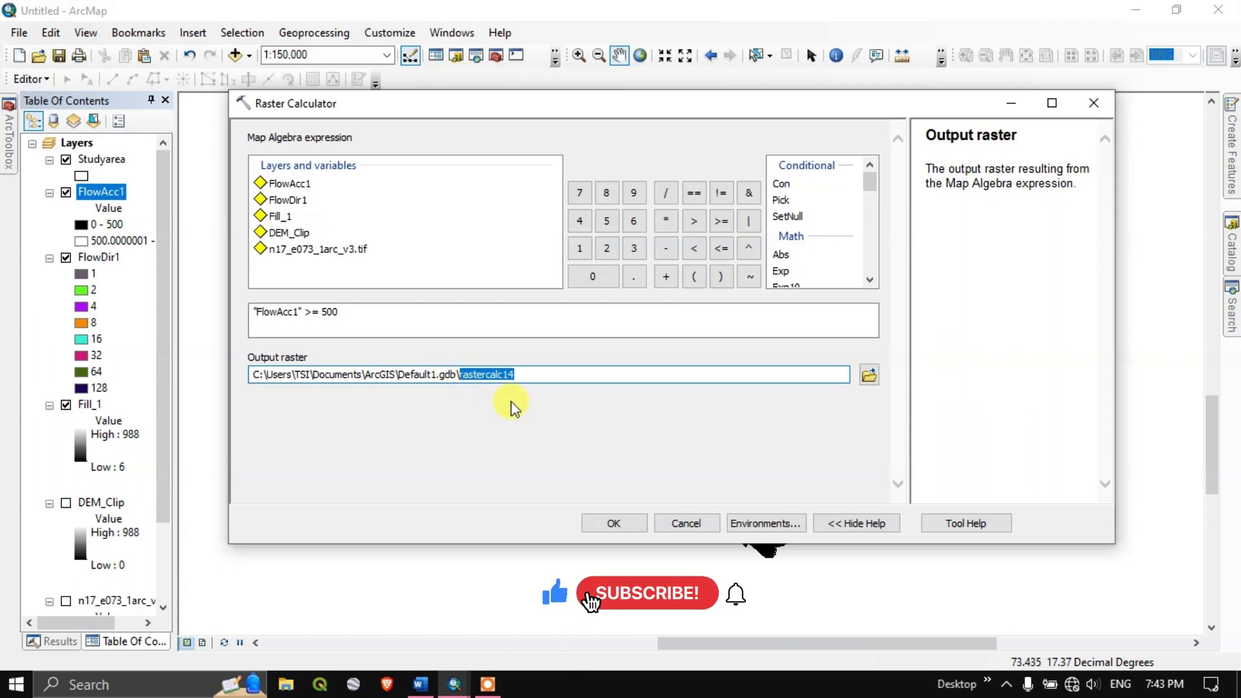
pyautogui.write('Stream')
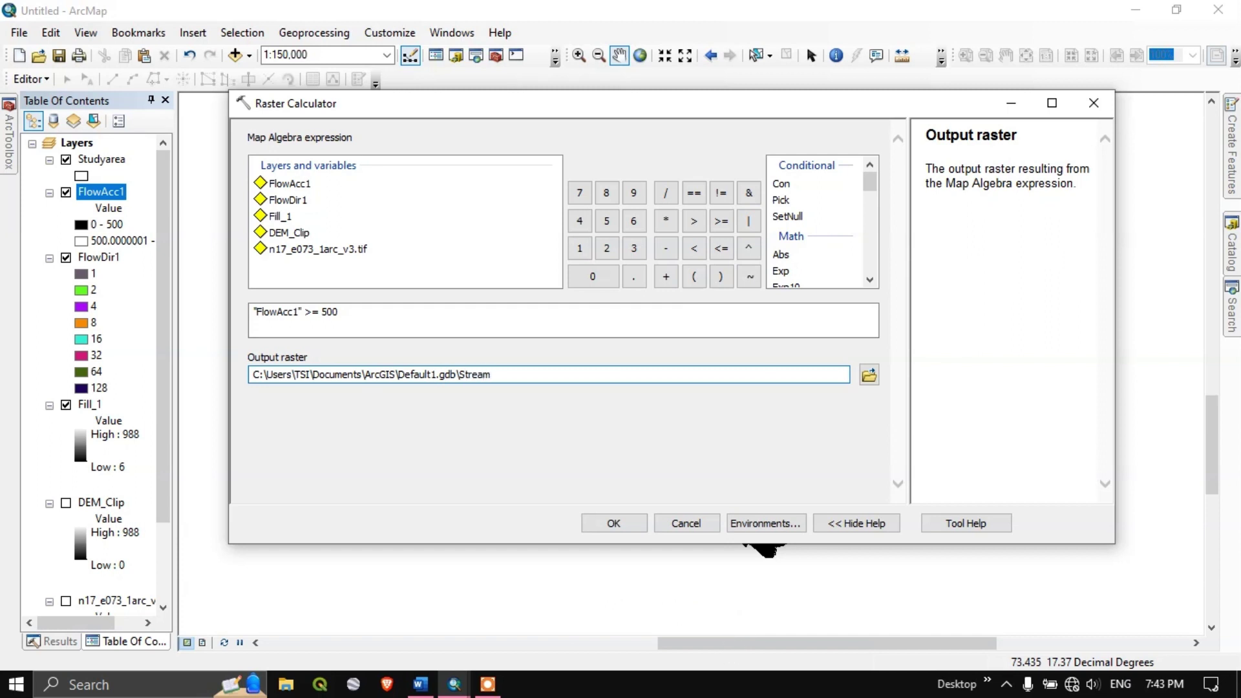
pyautogui.write('500')
pyautogui.click(614, 522)
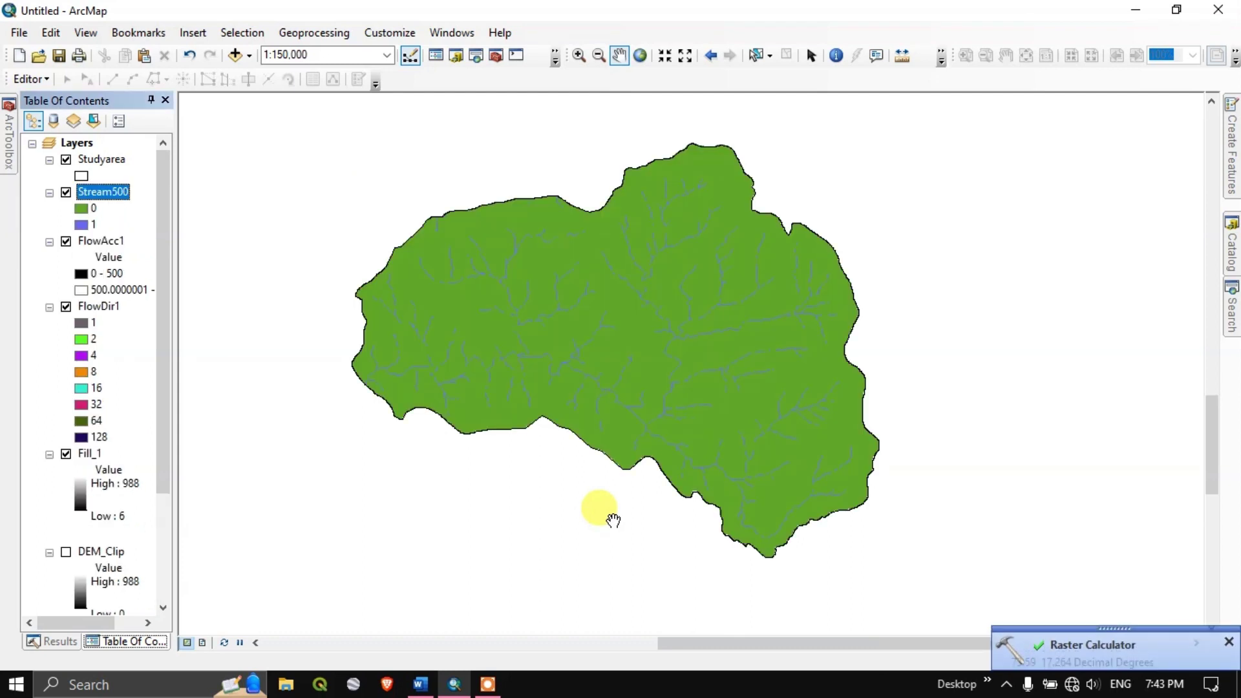
# Step: Change the fill colour of Stream500's value 1 class to black
pyautogui.doubleClick(82, 224)
pyautogui.click(1132, 252)
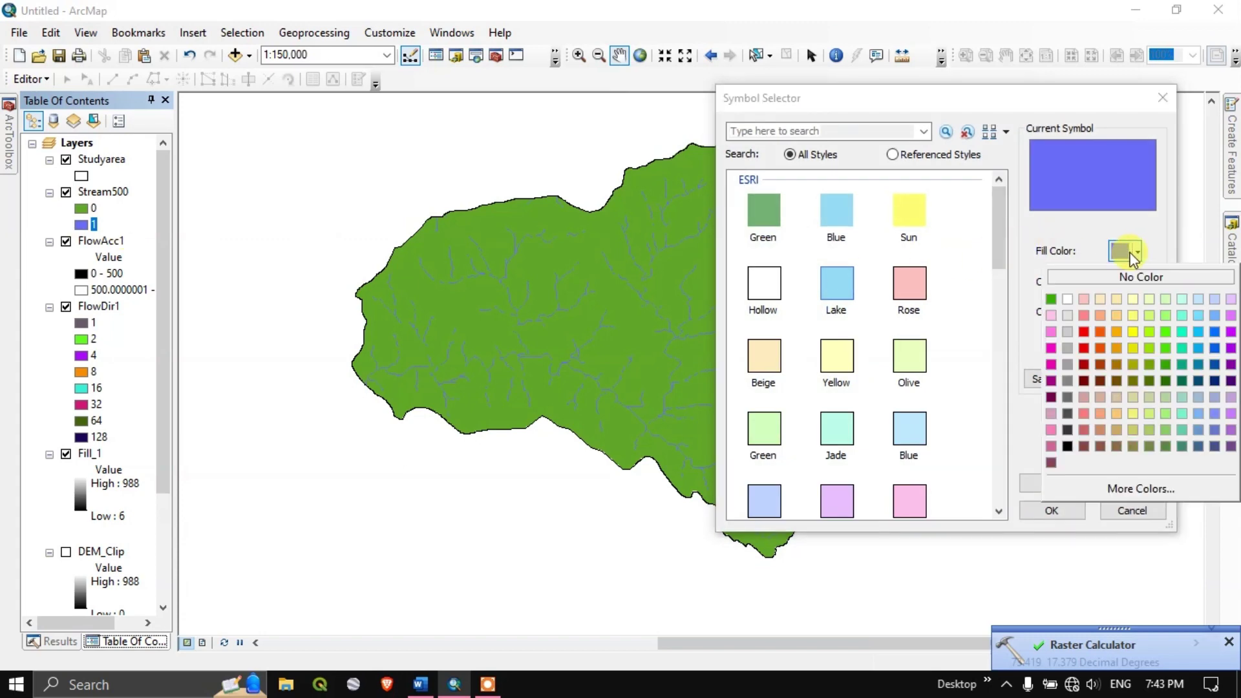
pyautogui.click(1053, 510)
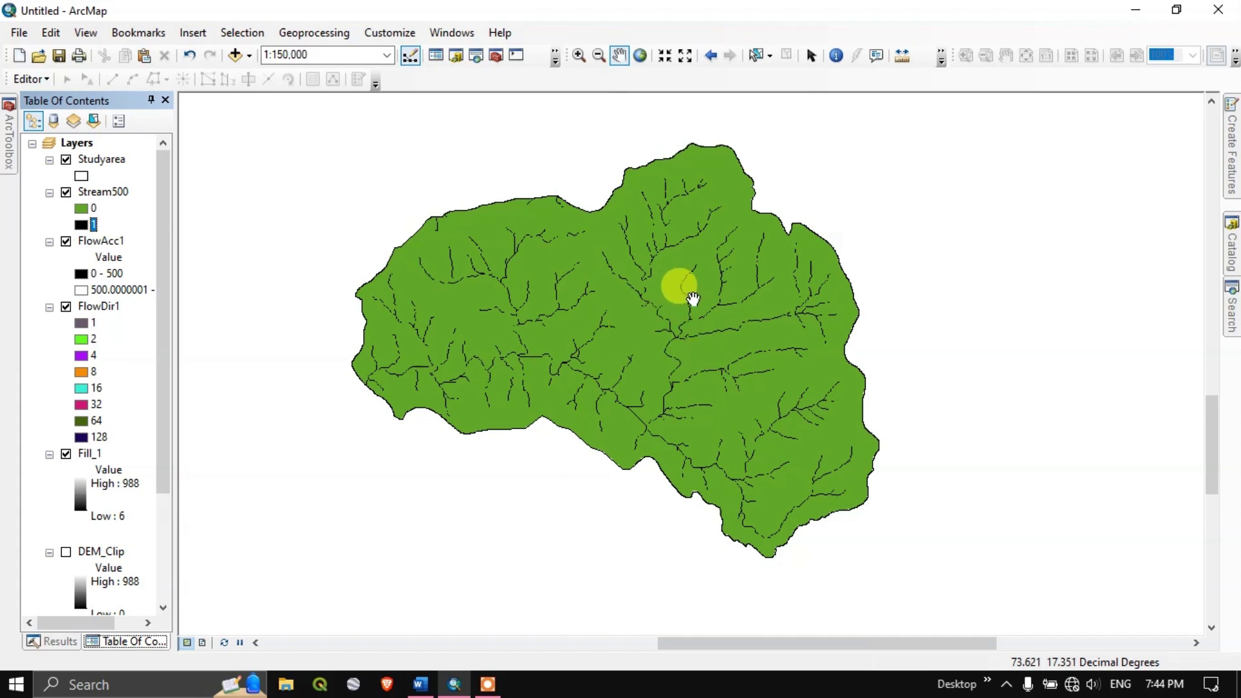
# Step: Switch to the Word document and look up the Step 5 tool name Stream Link and its illustration
pyautogui.click(421, 684)
pyautogui.scroll(-10, 490, 497)
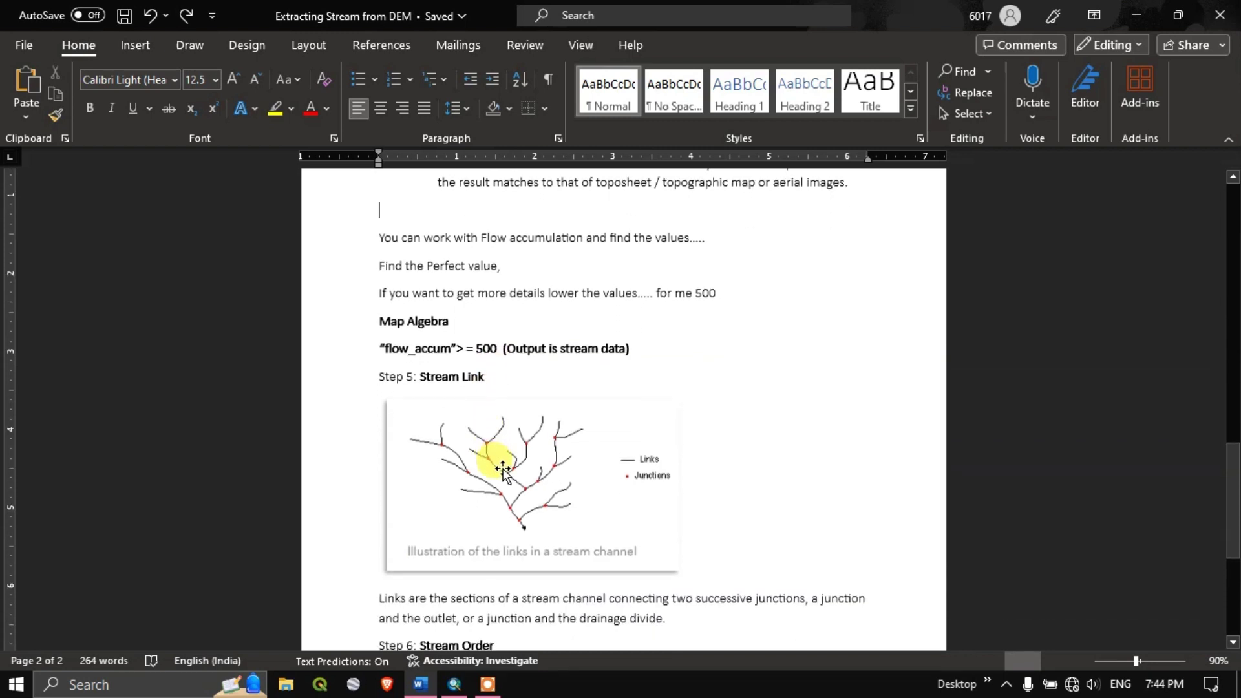
pyautogui.scroll(2, 509, 452)
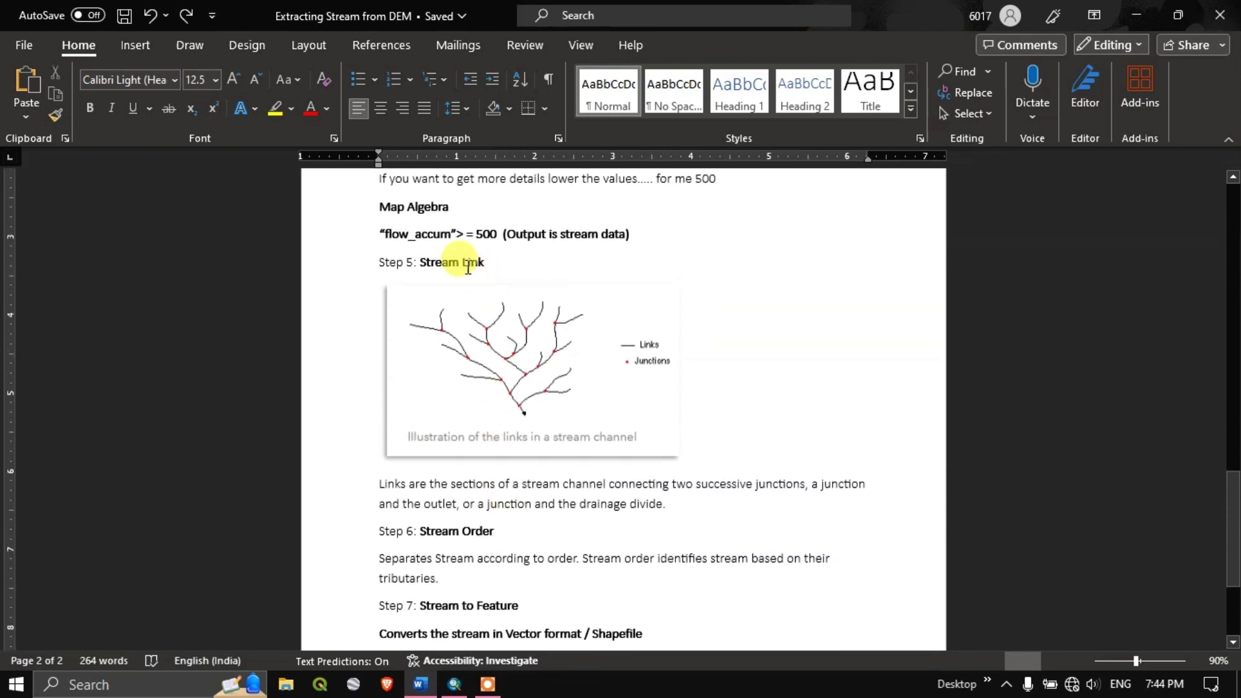
pyautogui.moveTo(420, 262); pyautogui.dragTo(484, 263)
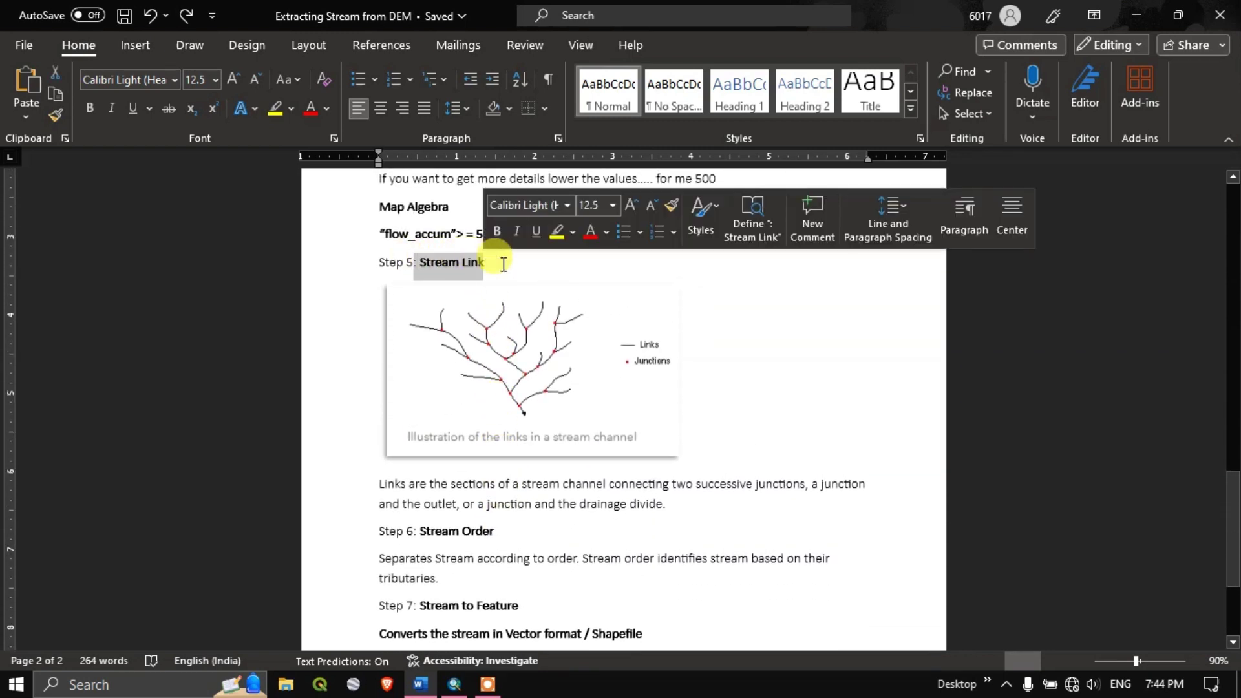
pyautogui.click(695, 446)
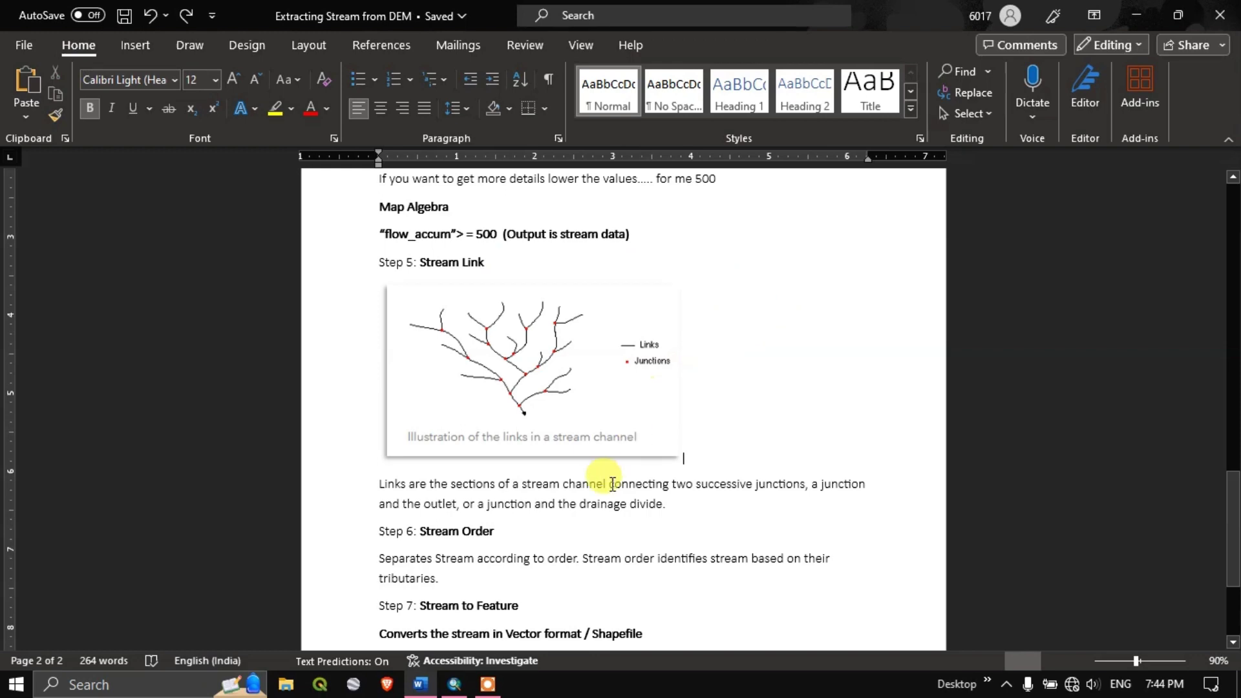
# Step: Return to ArcMap, search for "Stream Link" and open the Stream Link (Spatial Analyst) tool
pyautogui.click(454, 684)
pyautogui.click(1233, 316)
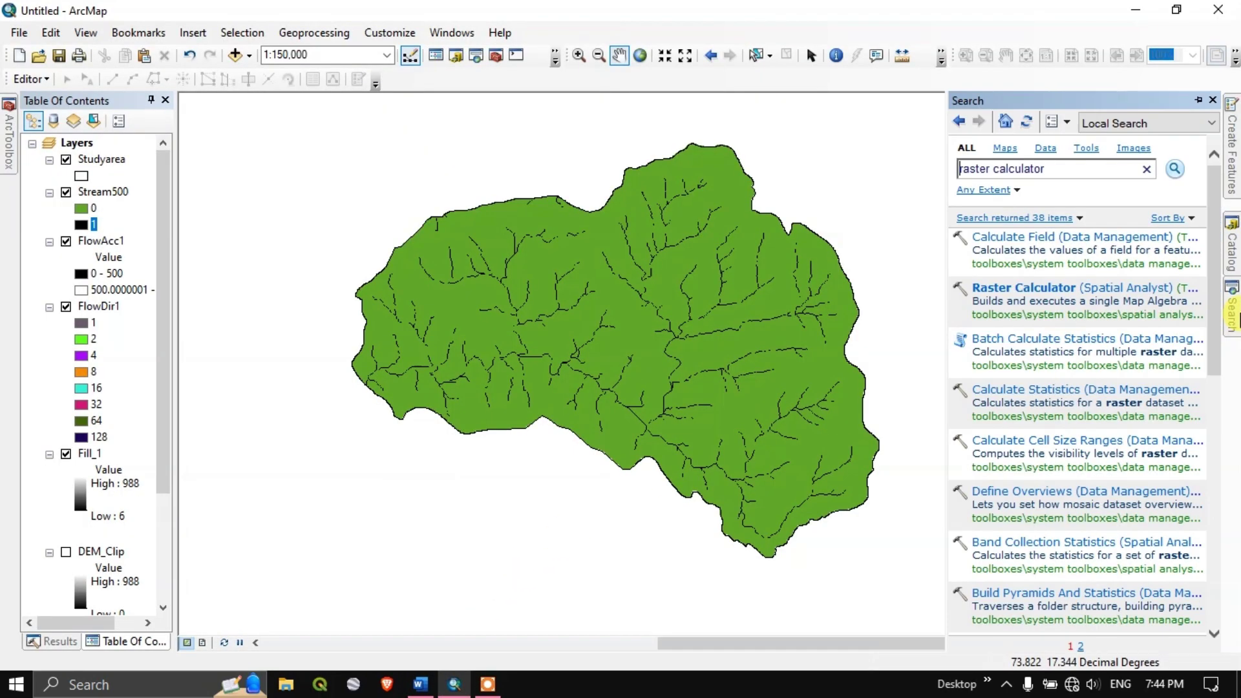
pyautogui.click(962, 168)
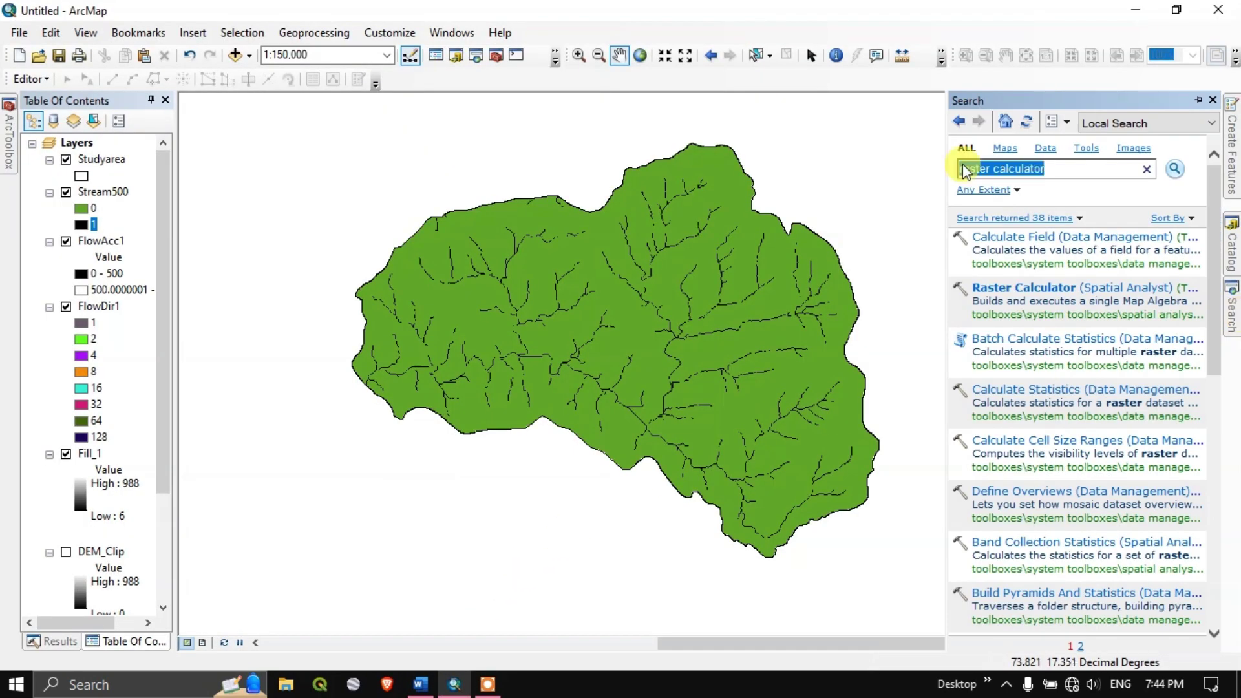
pyautogui.write('Stream Link')
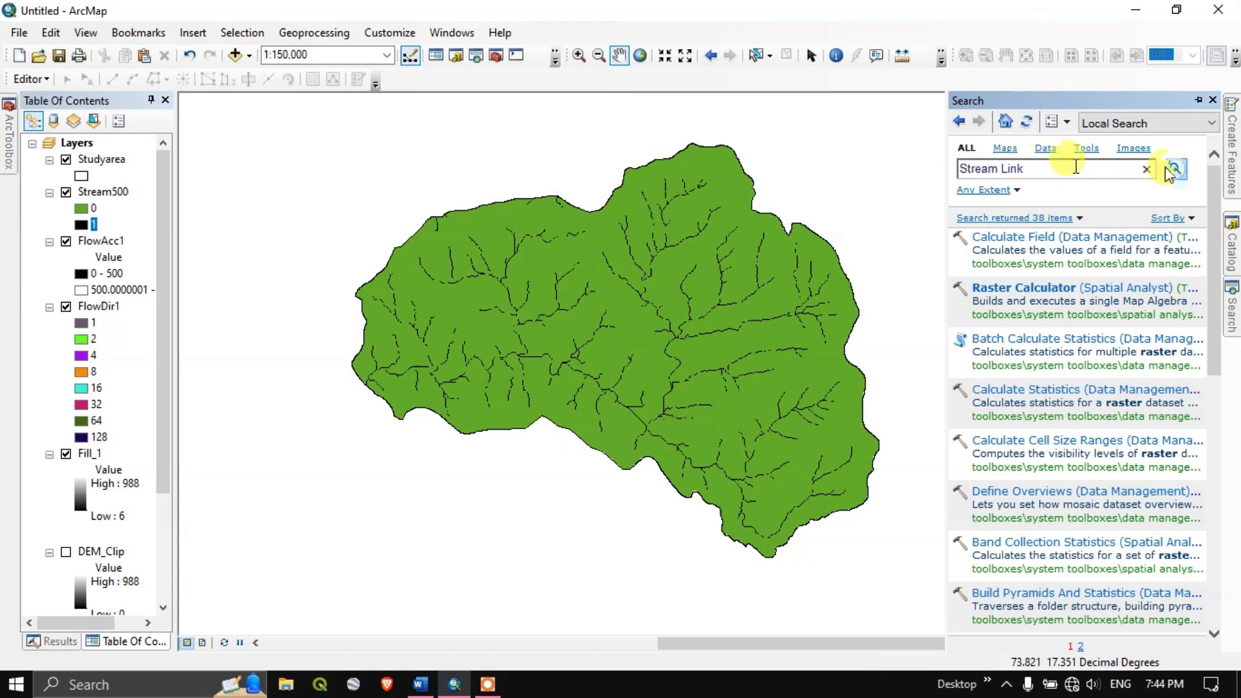
pyautogui.click(1176, 169)
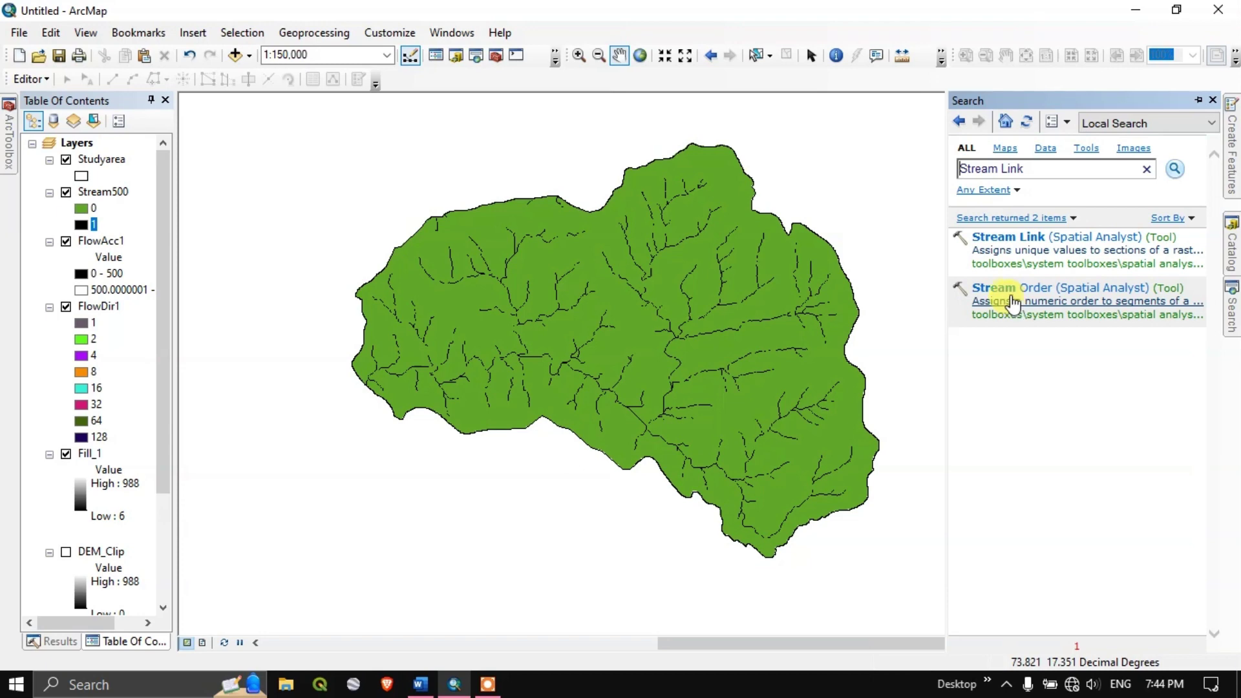
pyautogui.click(1015, 240)
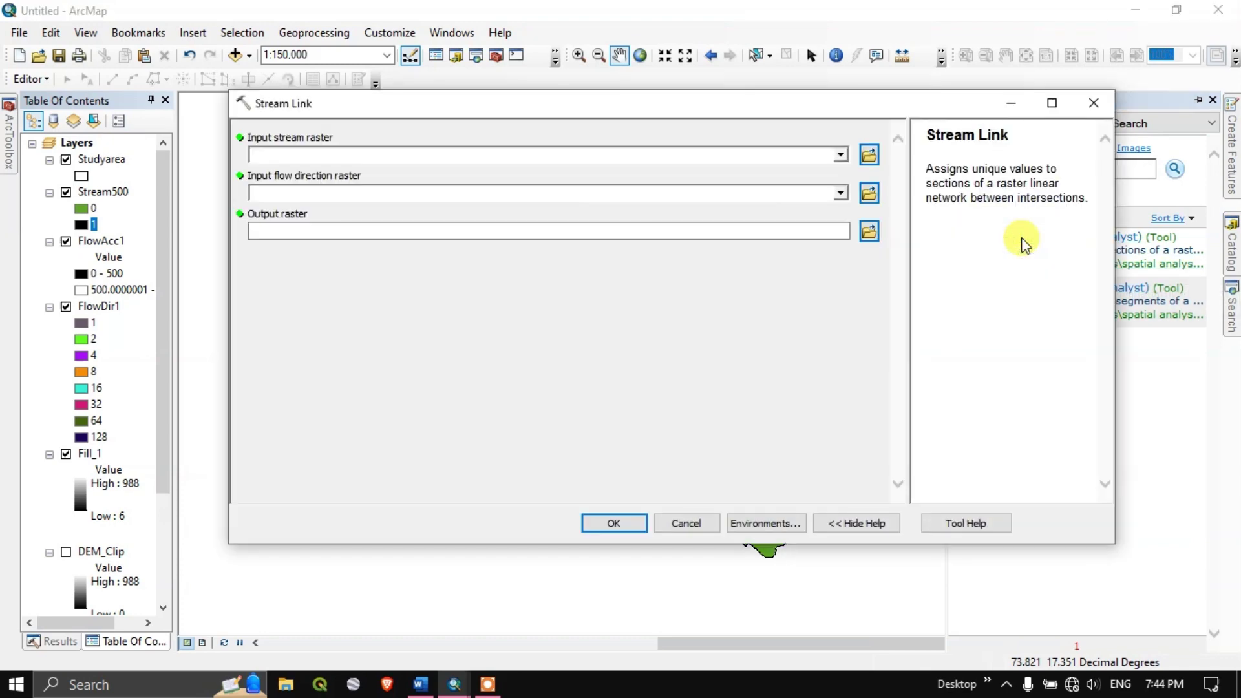
# Step: Run Stream Link with Stream500 as stream raster and FlowDir1 as flow direction raster, saving the output as Stream_Link in Default1.gdb
pyautogui.click(870, 157)
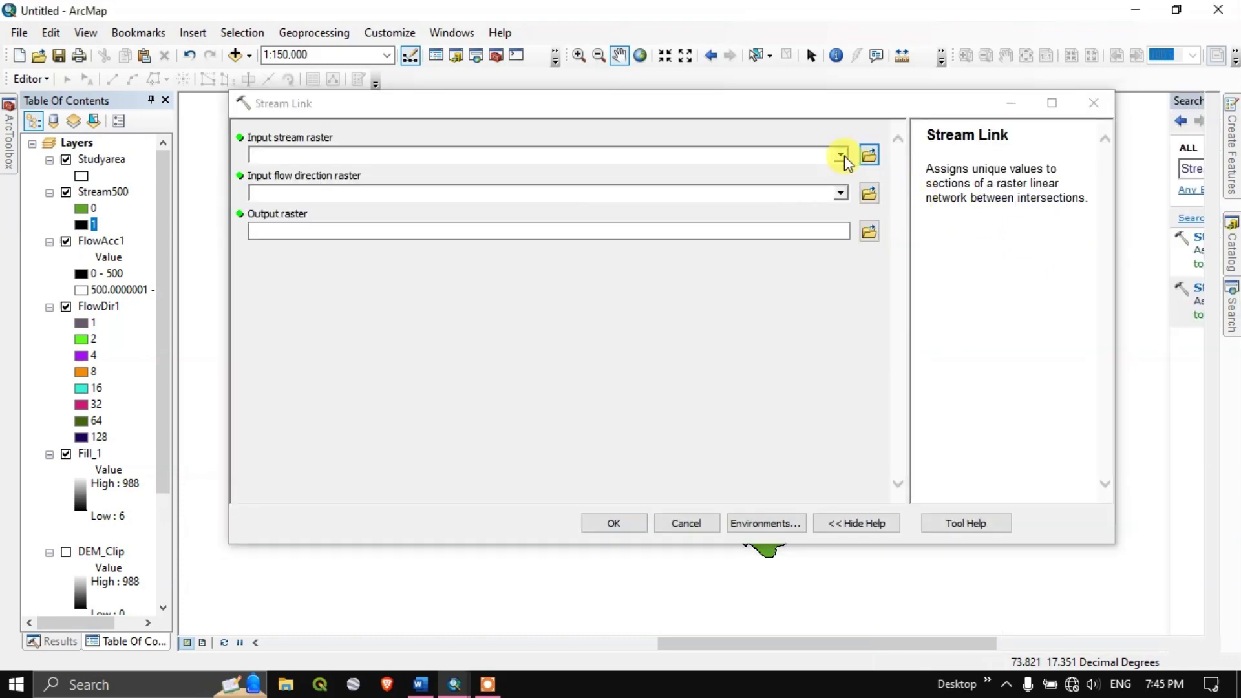
pyautogui.click(841, 155)
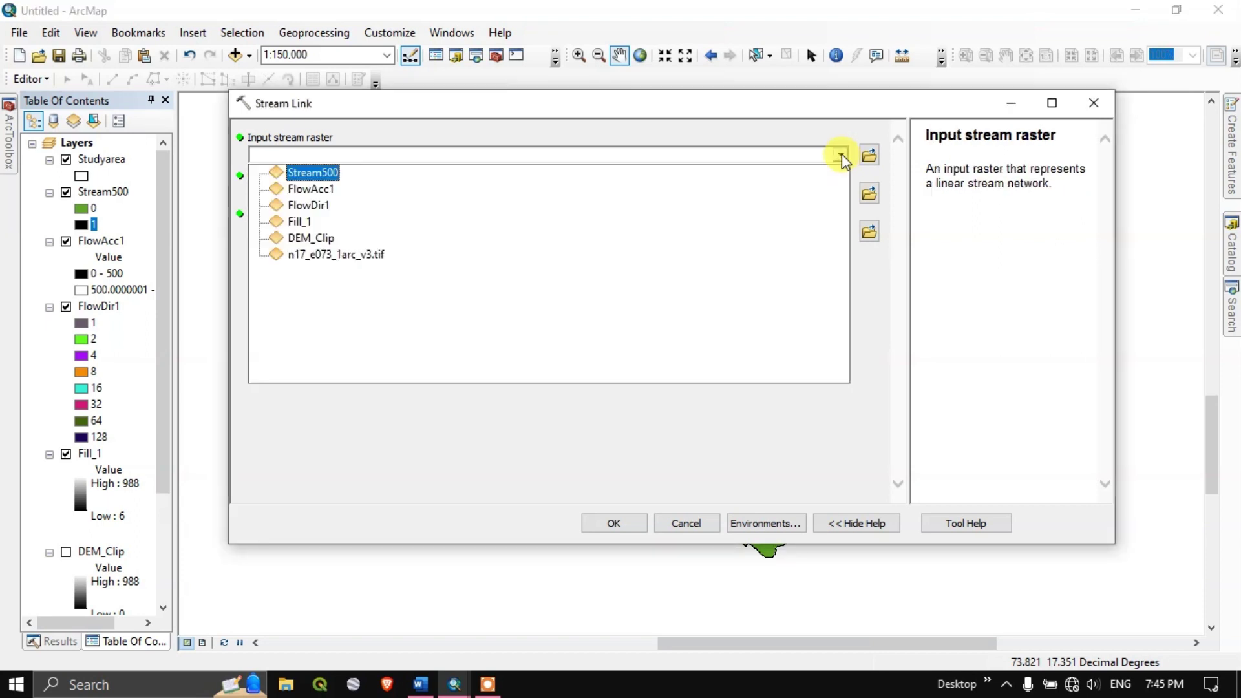
pyautogui.click(302, 173)
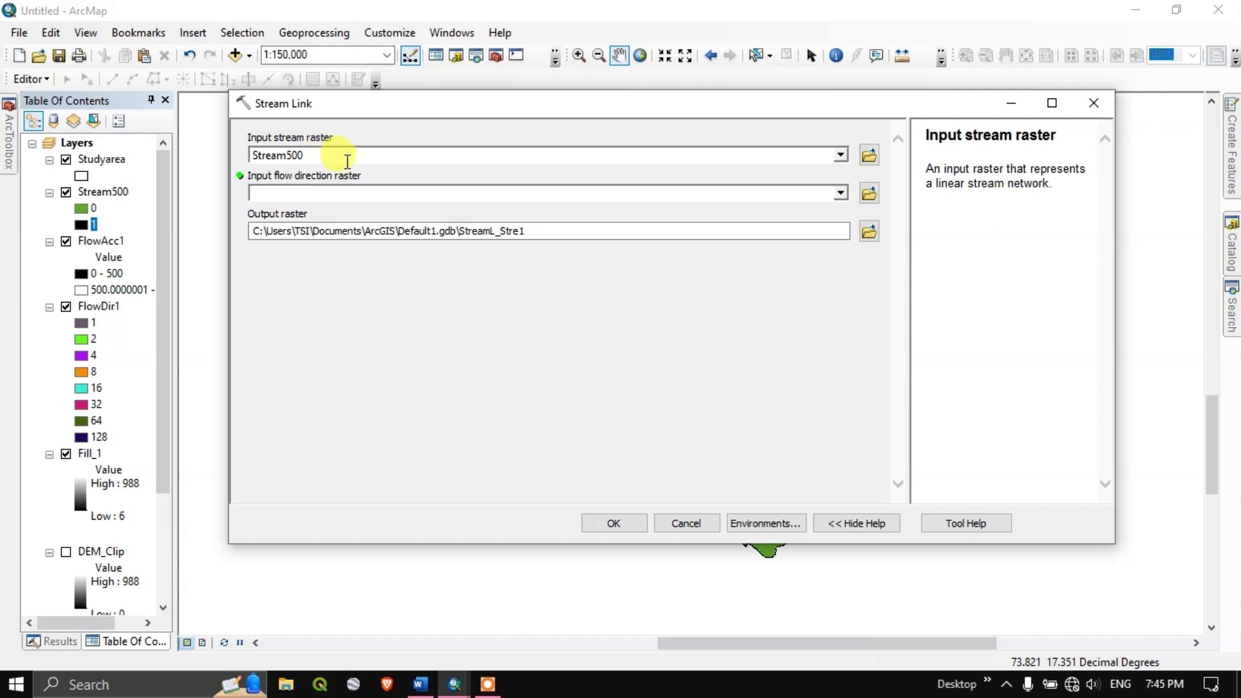
pyautogui.click(840, 193)
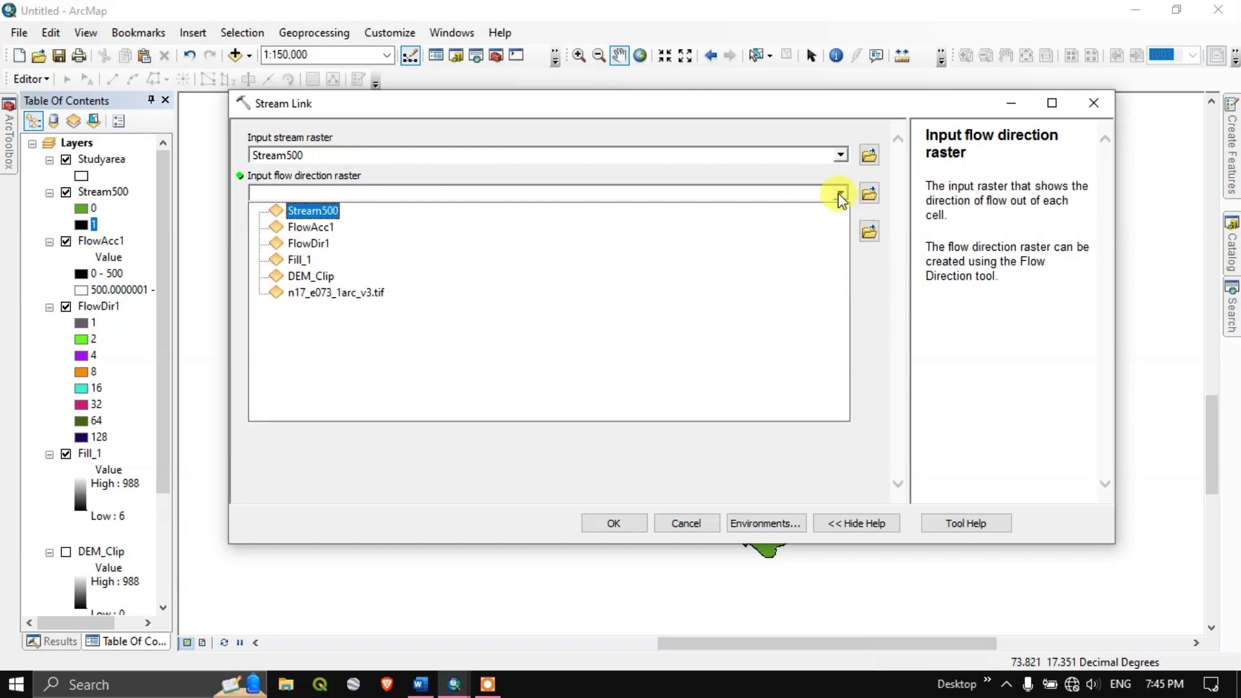
pyautogui.click(314, 244)
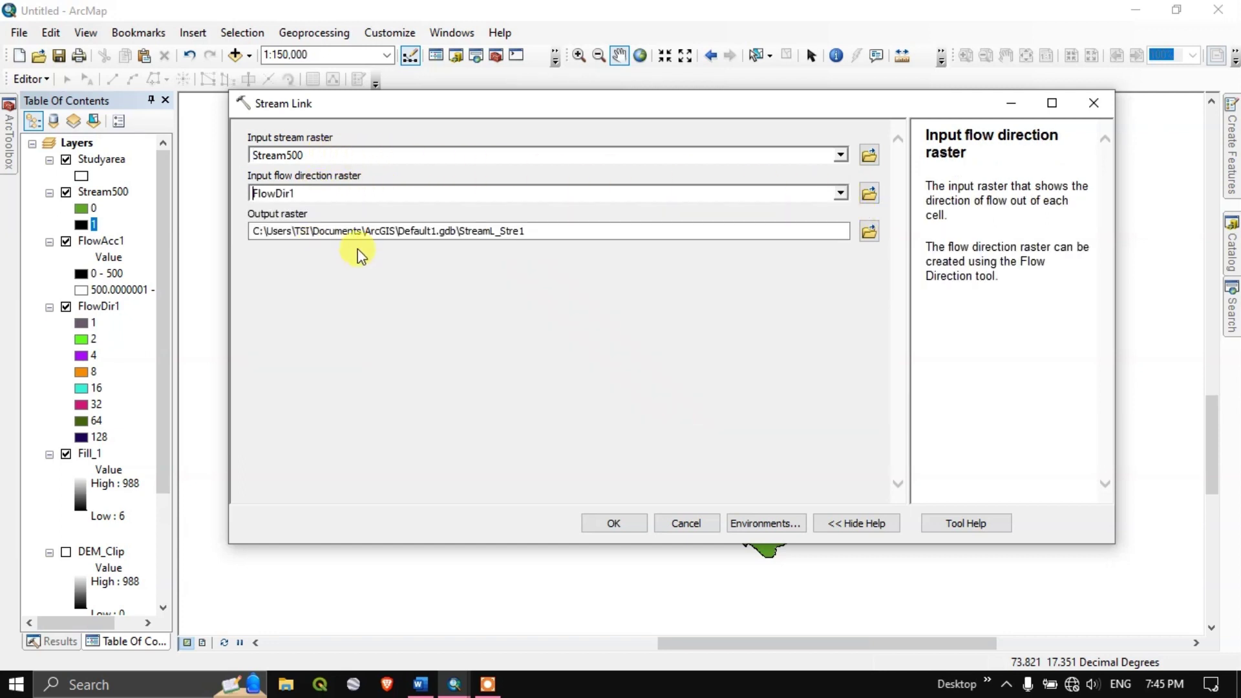
pyautogui.moveTo(532, 233); pyautogui.dragTo(499, 231)
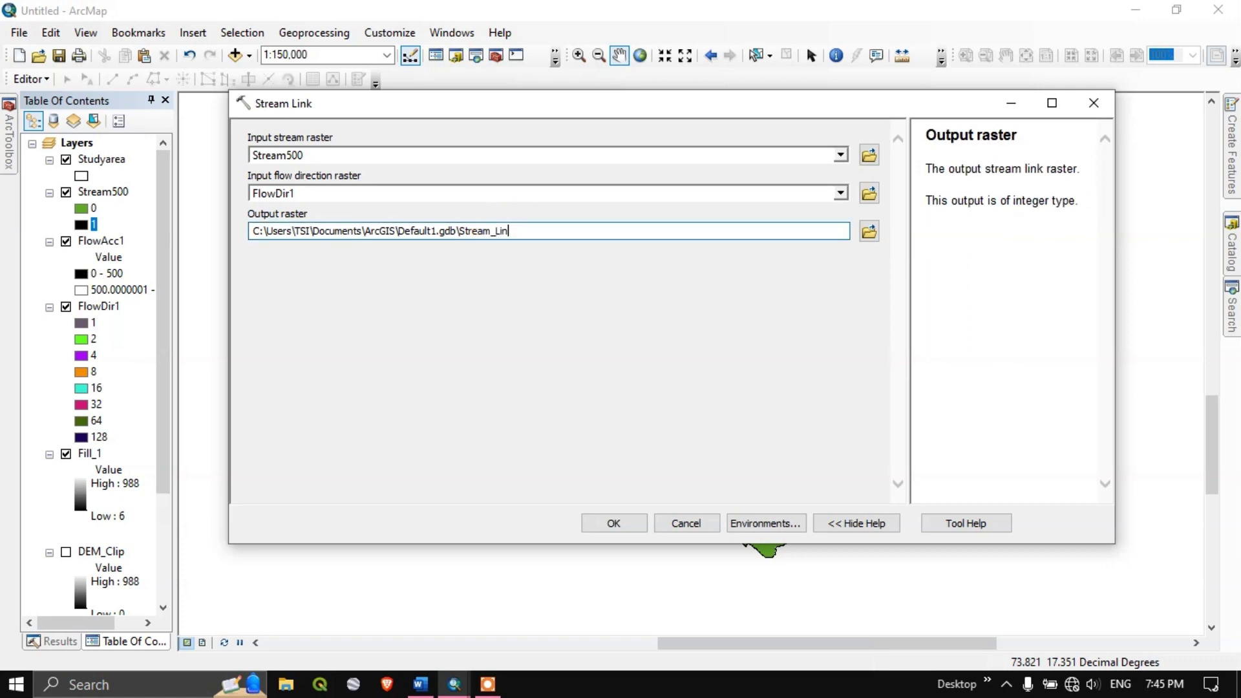
pyautogui.click(581, 359)
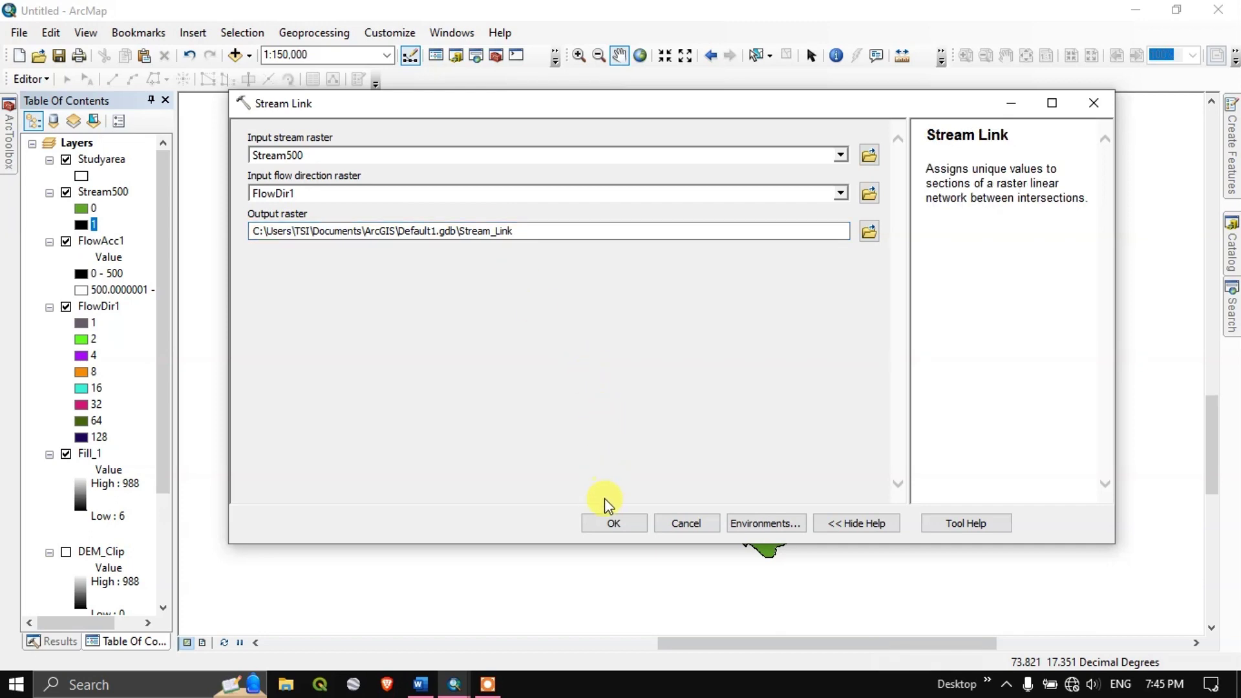
pyautogui.click(611, 521)
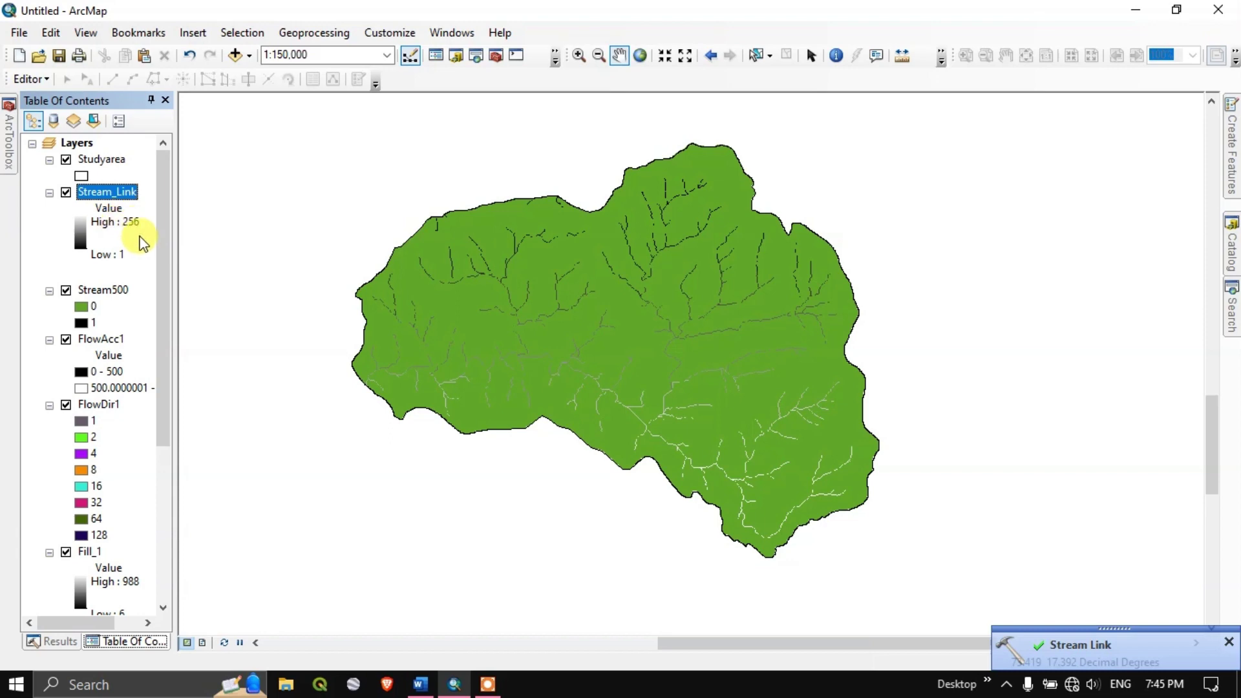
# Step: Switch to the Word document and copy the tool name Stream Order from Step 6
pyautogui.click(421, 684)
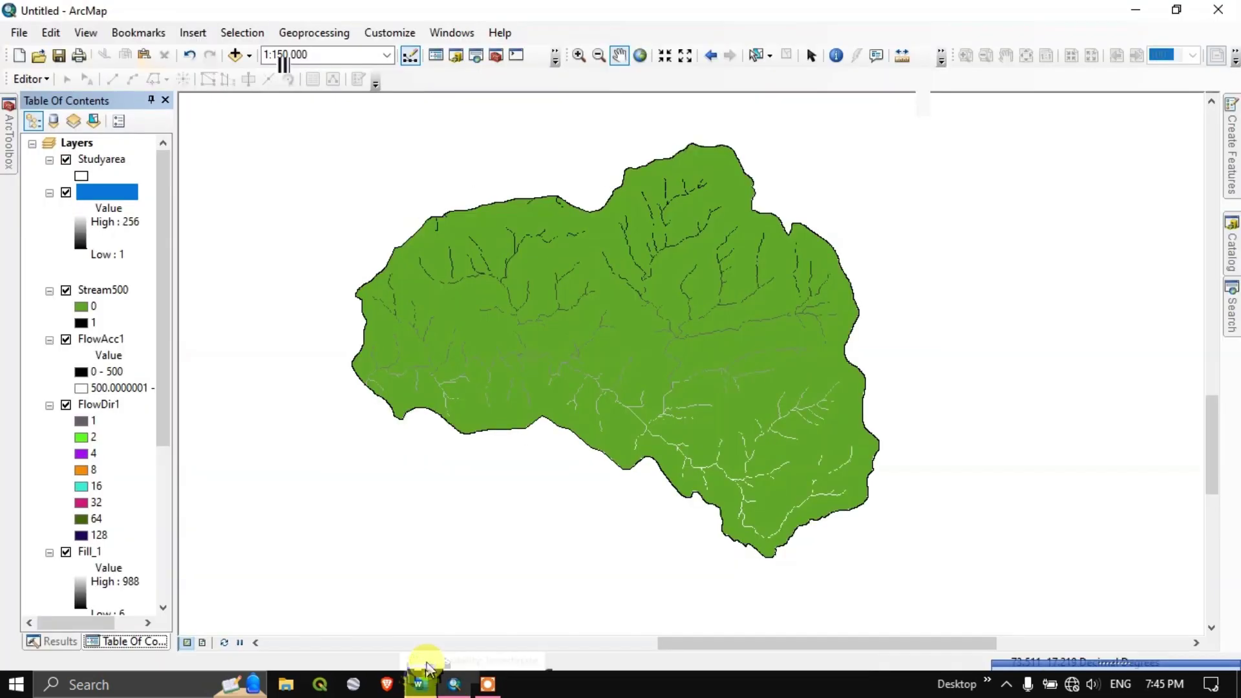
pyautogui.scroll(-3, 481, 506)
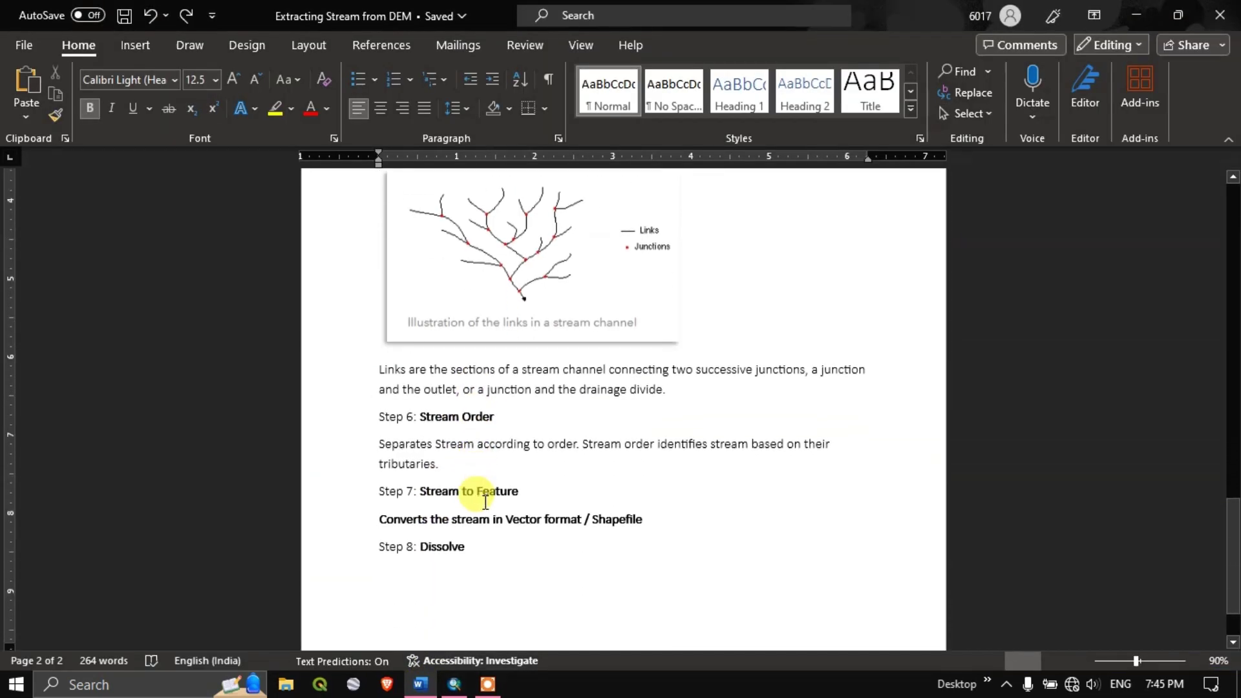
pyautogui.scroll(2, 487, 498)
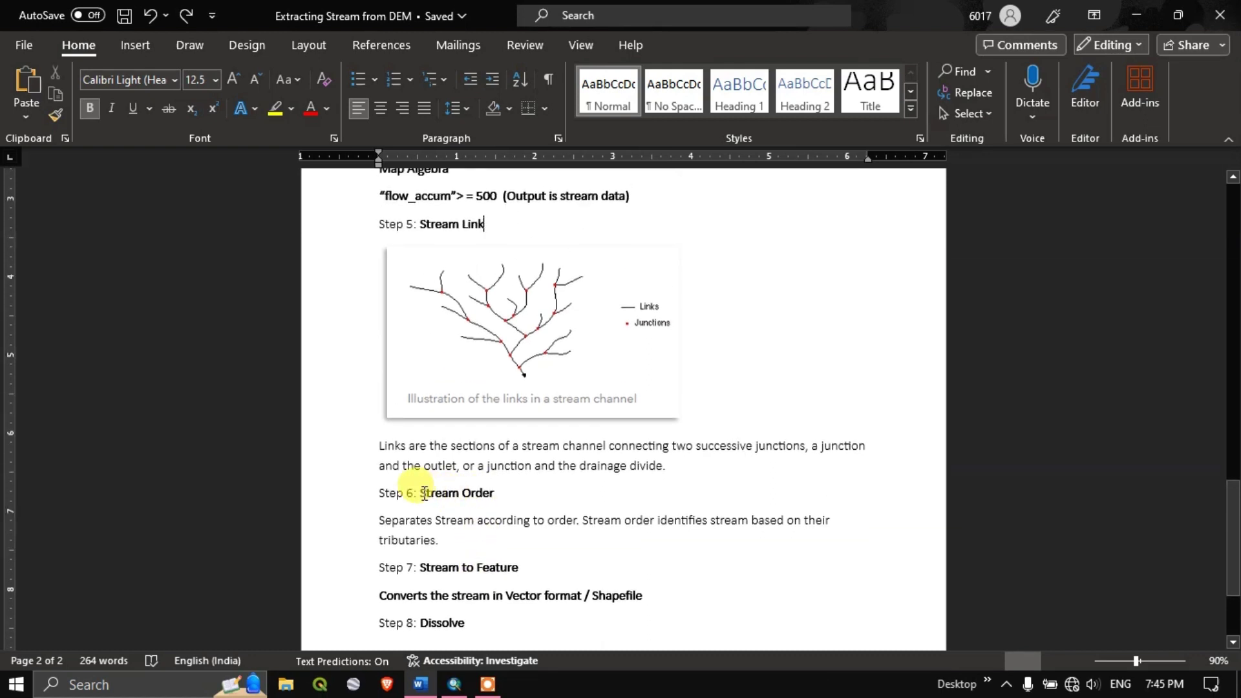
pyautogui.moveTo(422, 494); pyautogui.dragTo(492, 495)
pyautogui.hotkey('ctrl', 'c')
# Step: Return to ArcMap, search for "Stream Order" and open the Stream Order (Spatial Analyst) tool
pyautogui.click(457, 689)
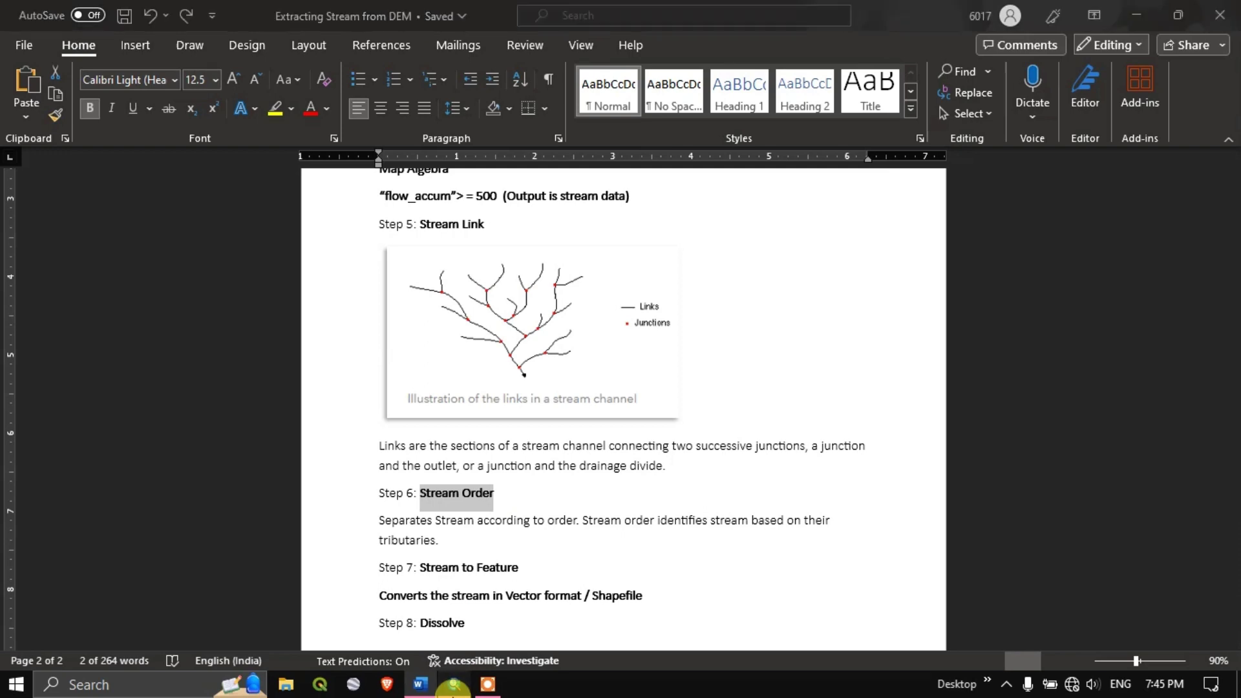
pyautogui.moveTo(1236, 321)
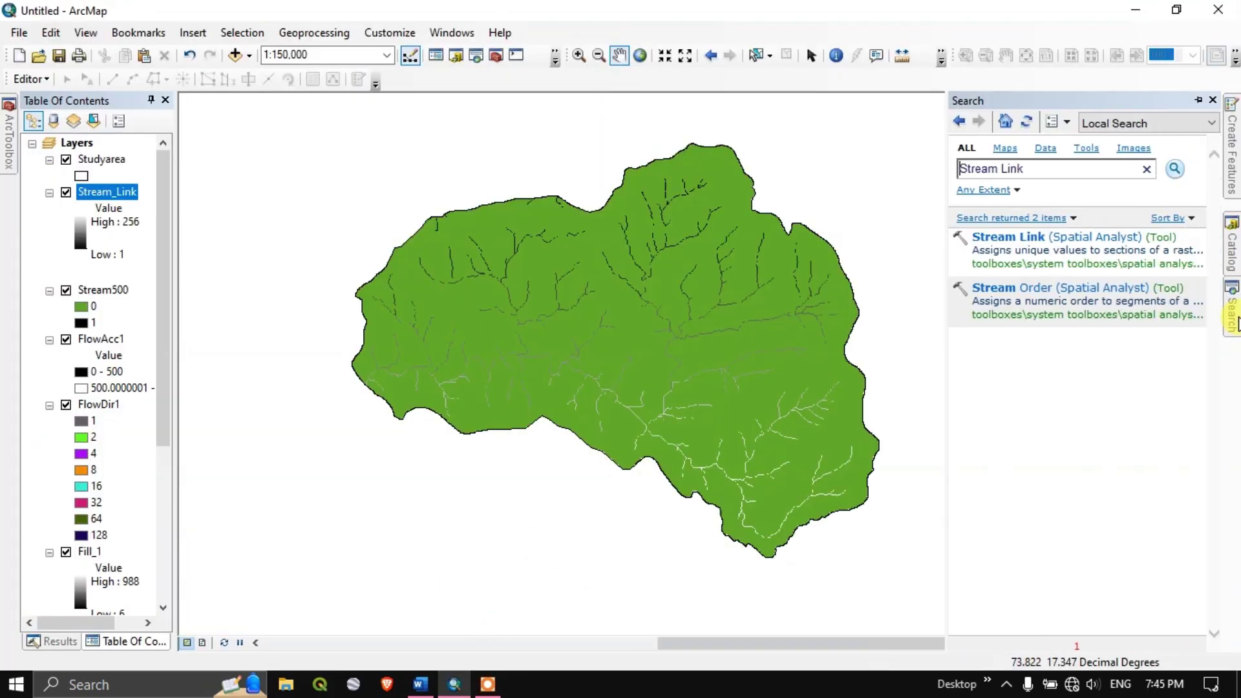
pyautogui.moveTo(1027, 170); pyautogui.dragTo(956, 175)
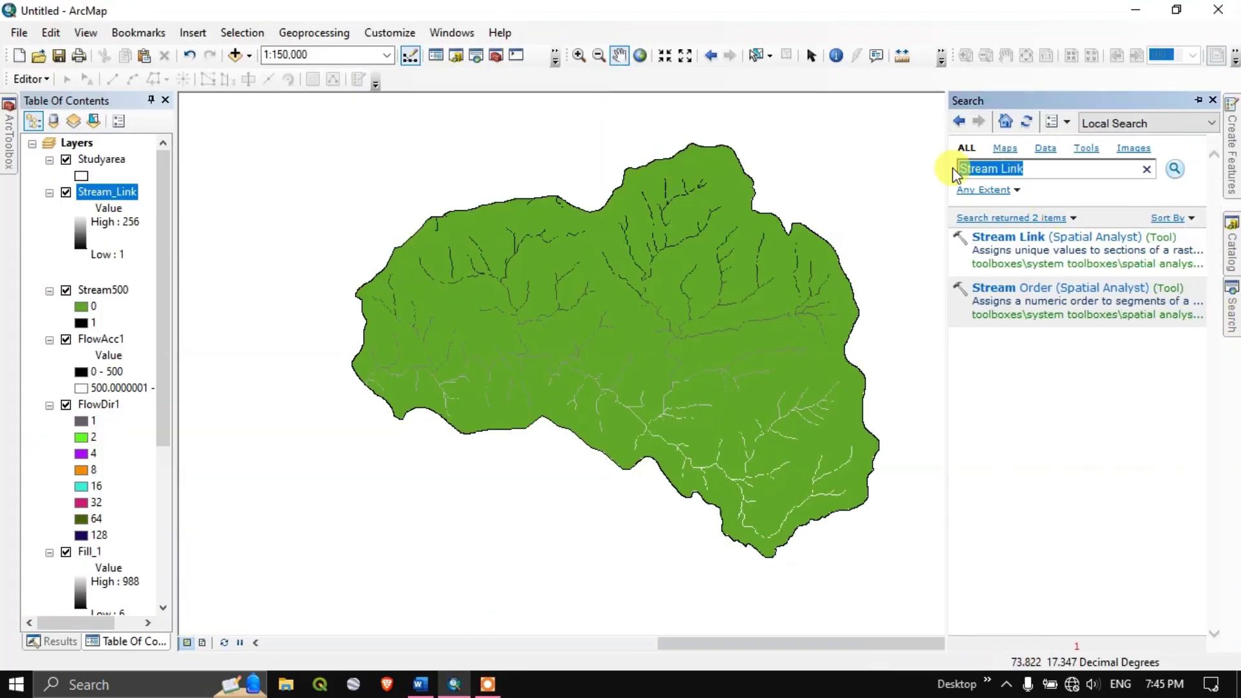
pyautogui.hotkey('ctrl', 'v')
pyautogui.click(1174, 169)
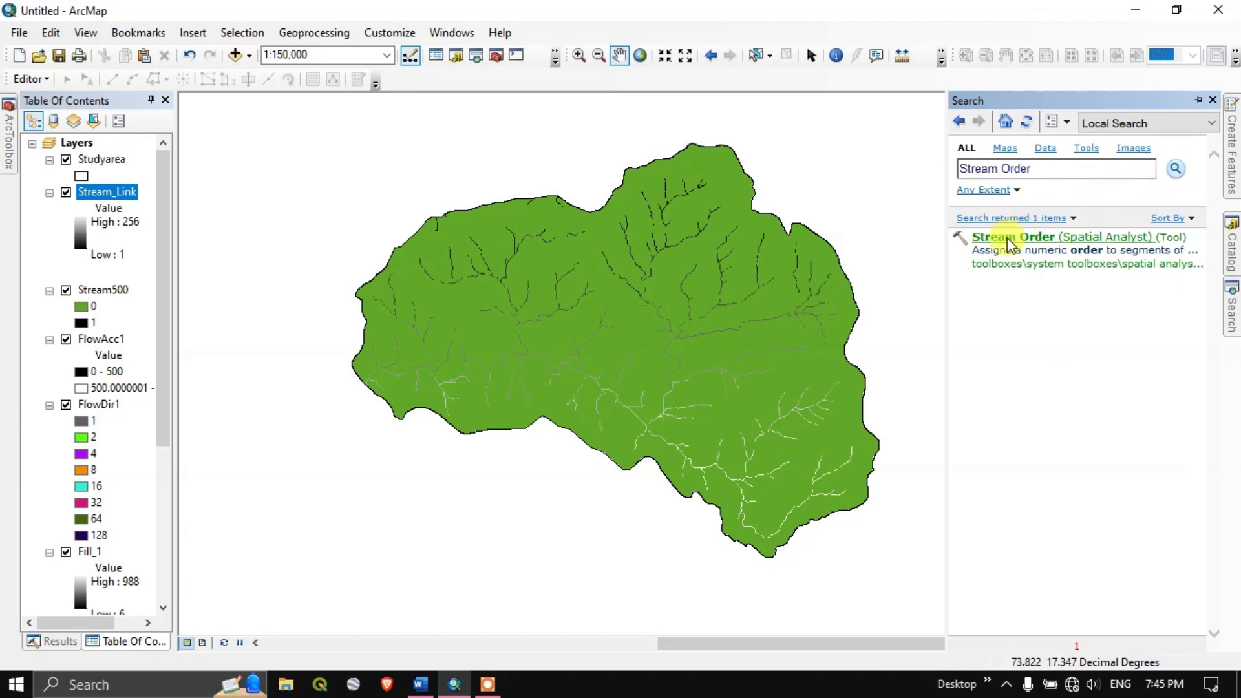
pyautogui.click(1007, 238)
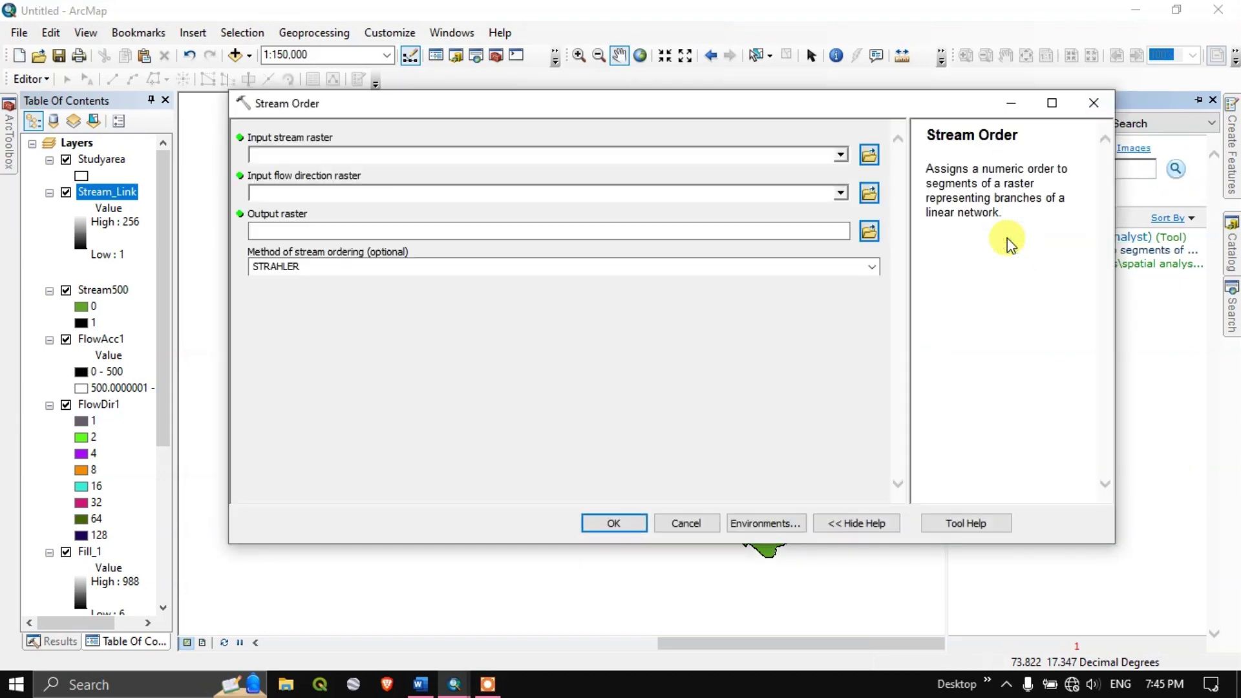
# Step: Set up Stream Order with Stream_Link as stream raster, FlowDir1 as flow direction raster, output Stream_Order in Default1.gdb and the STRAHLER method
pyautogui.click(841, 156)
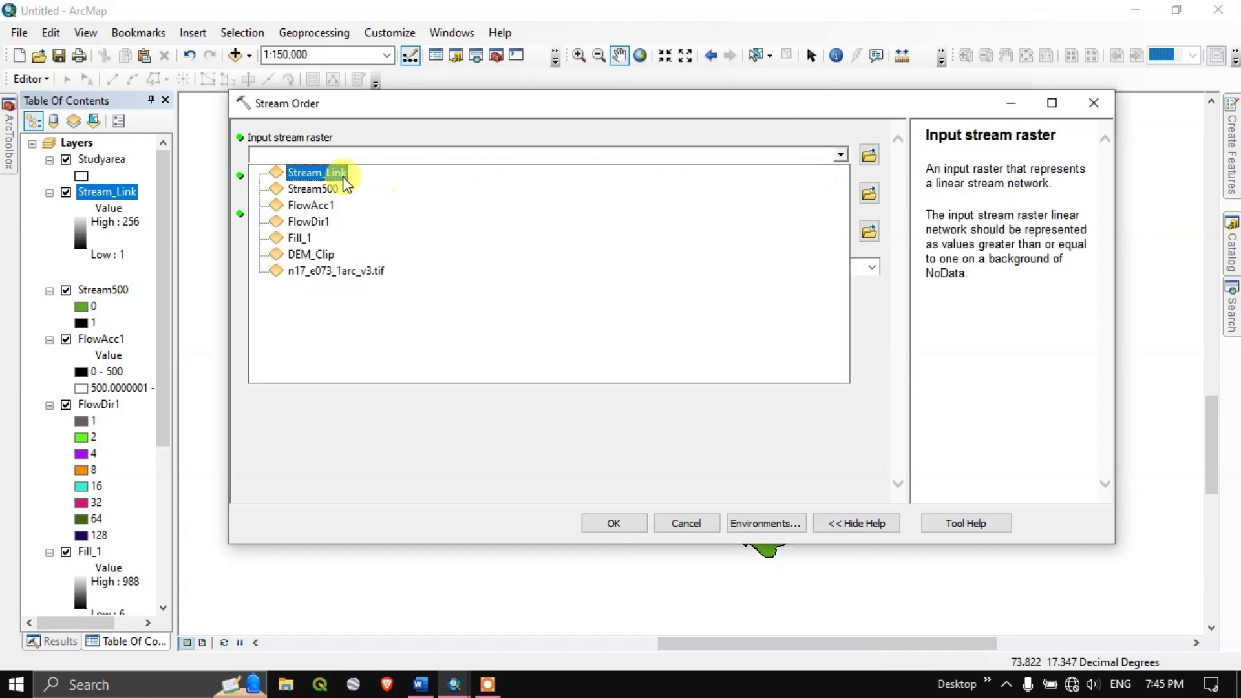
pyautogui.click(318, 173)
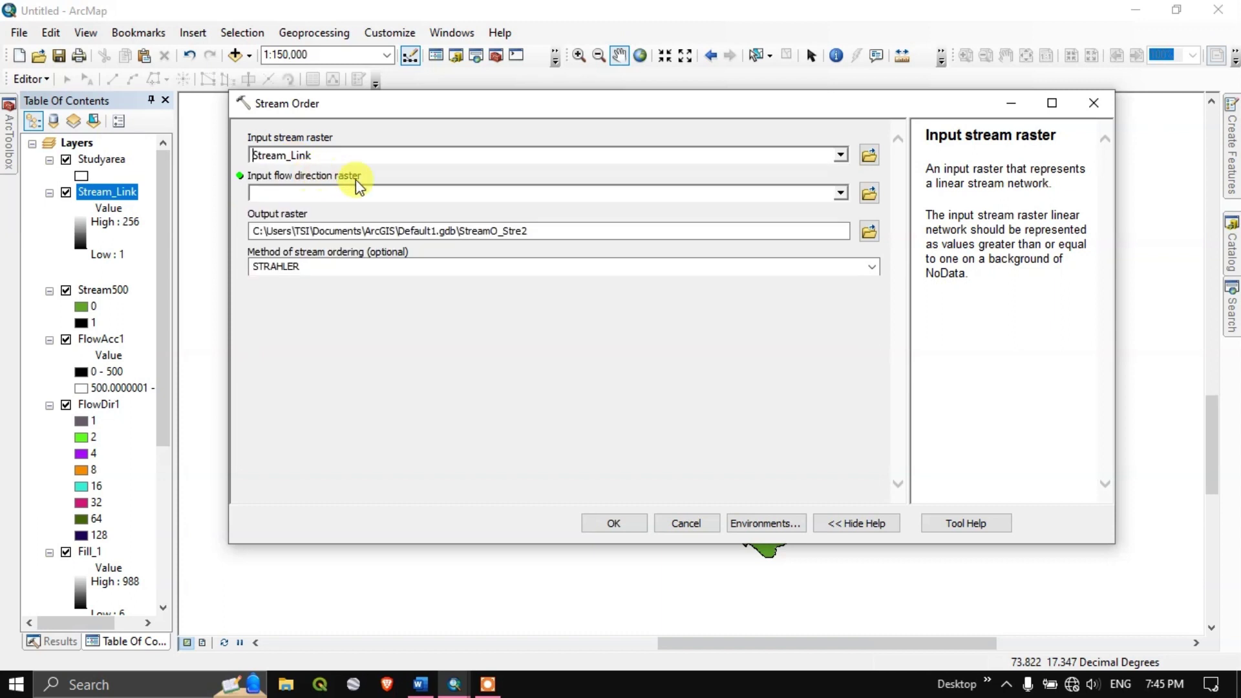
pyautogui.click(840, 193)
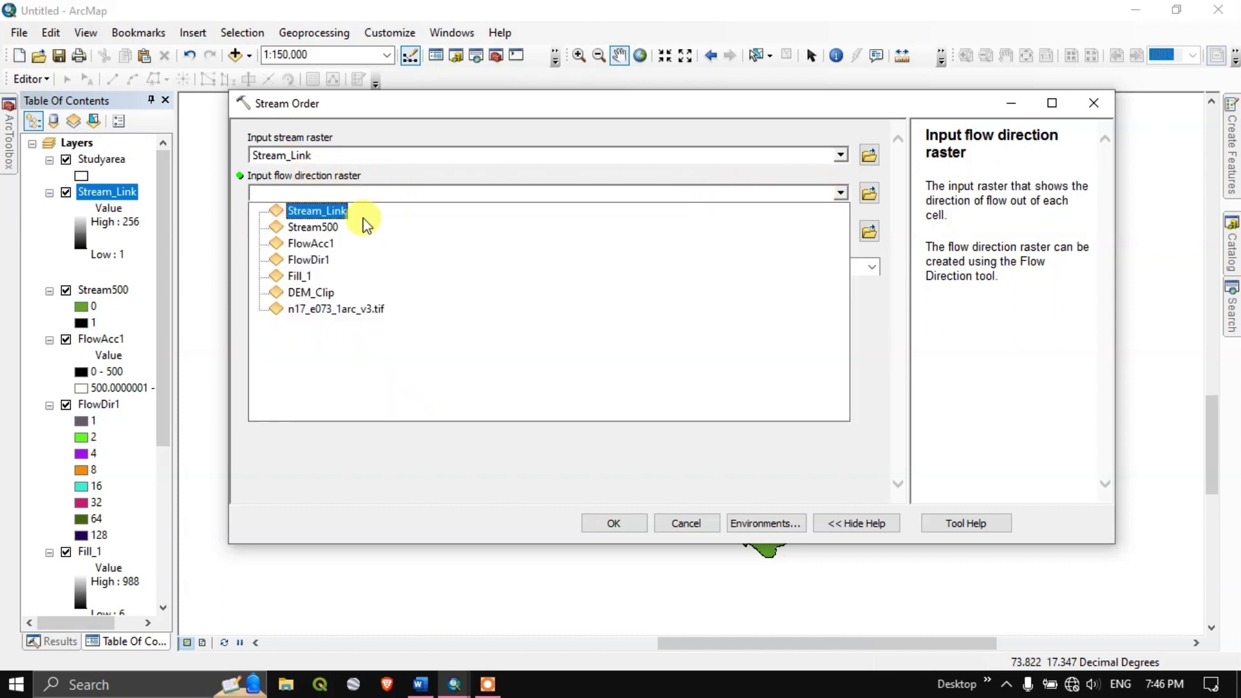
pyautogui.click(313, 256)
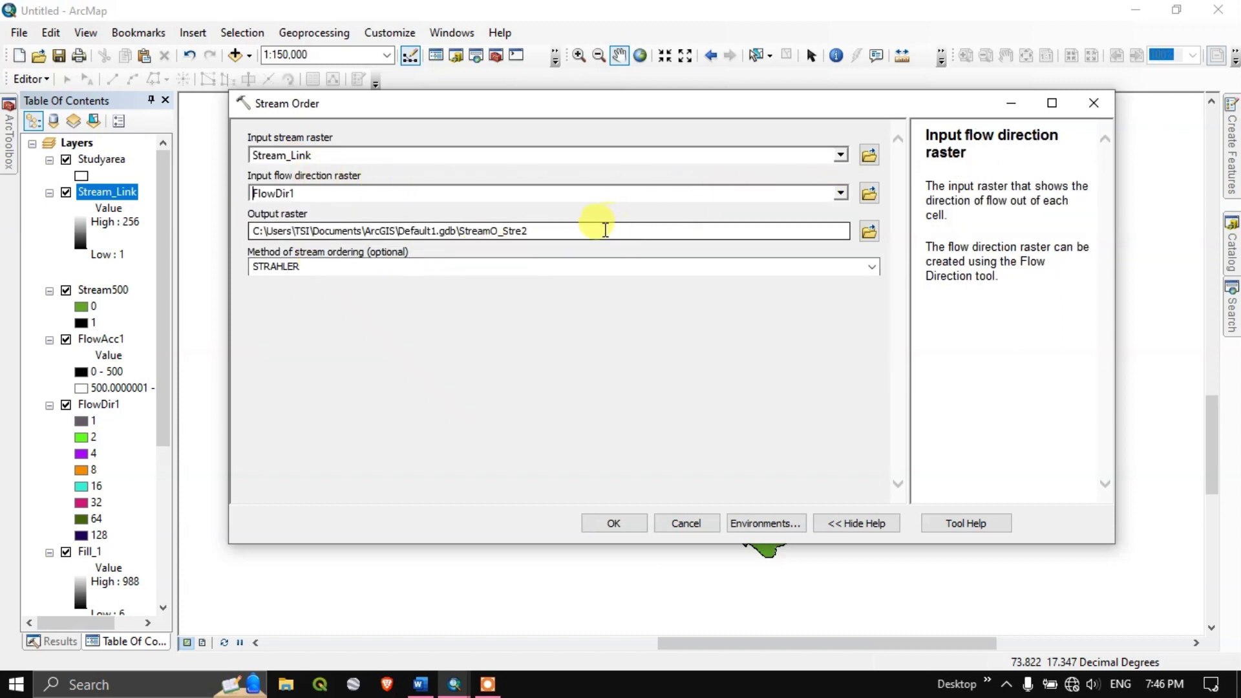
pyautogui.click(541, 231)
pyautogui.moveTo(540, 231); pyautogui.dragTo(497, 234)
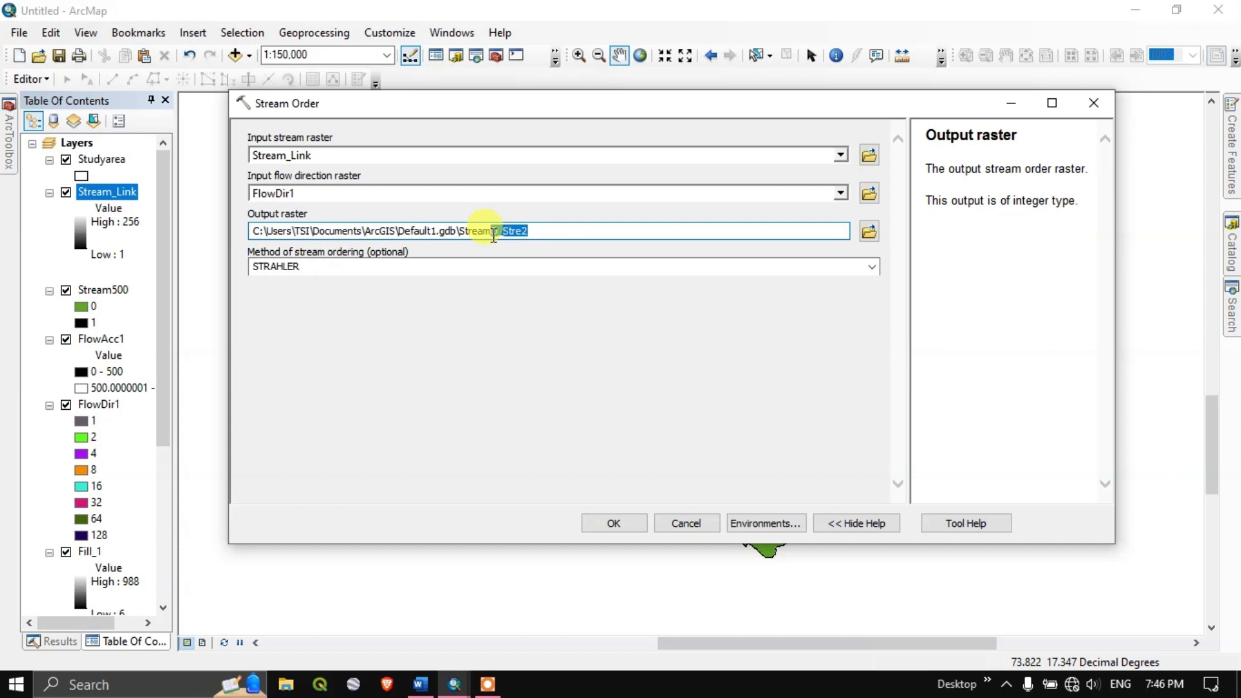
pyautogui.press('BackSpace')
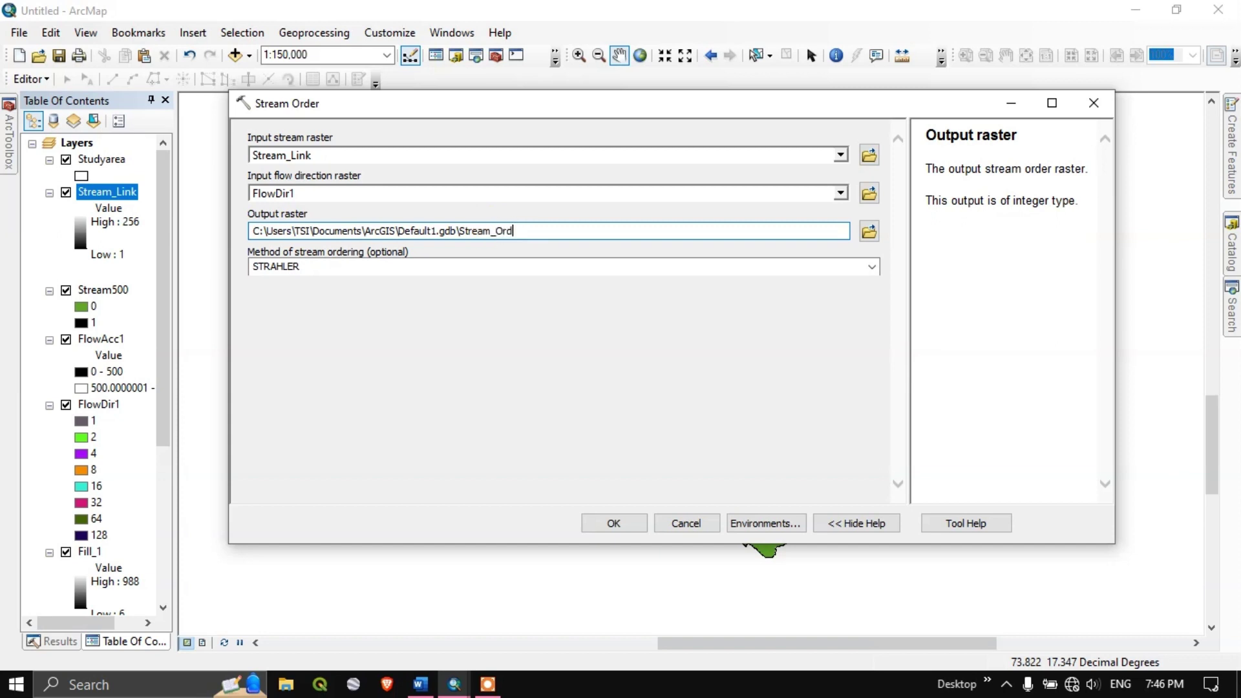
pyautogui.click(294, 266)
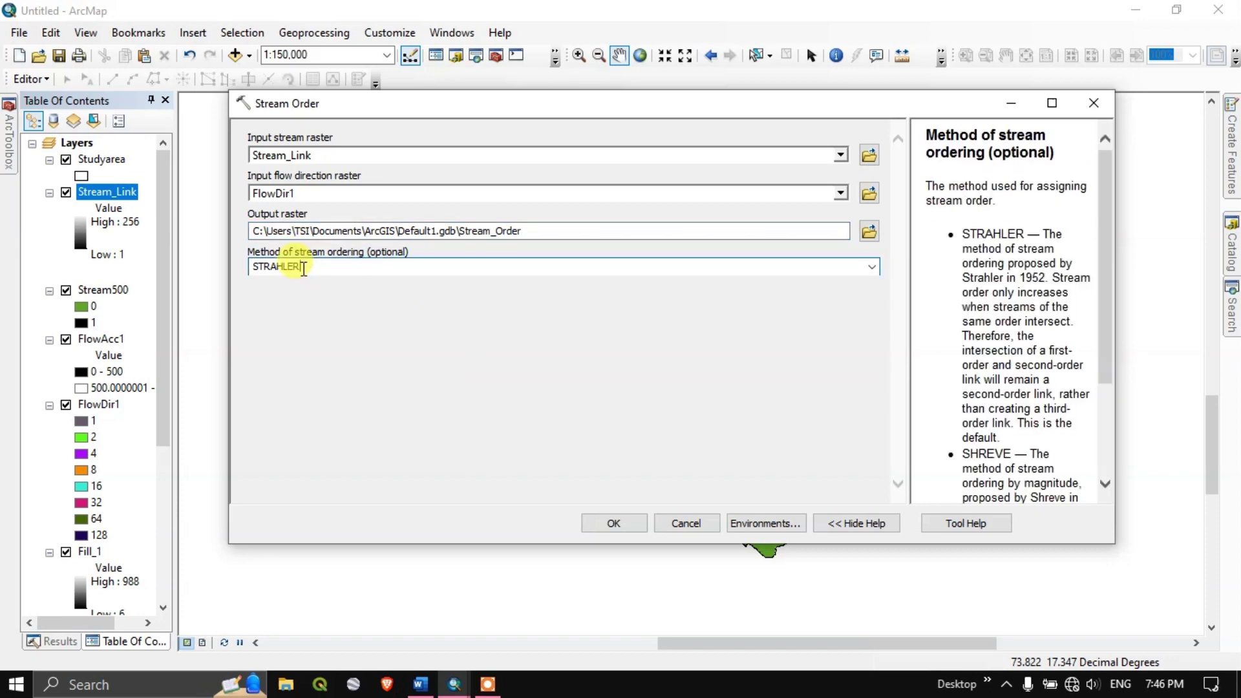
# Step: Switch to the Word document and read the Step 6 description of what Stream Order does
pyautogui.click(423, 680)
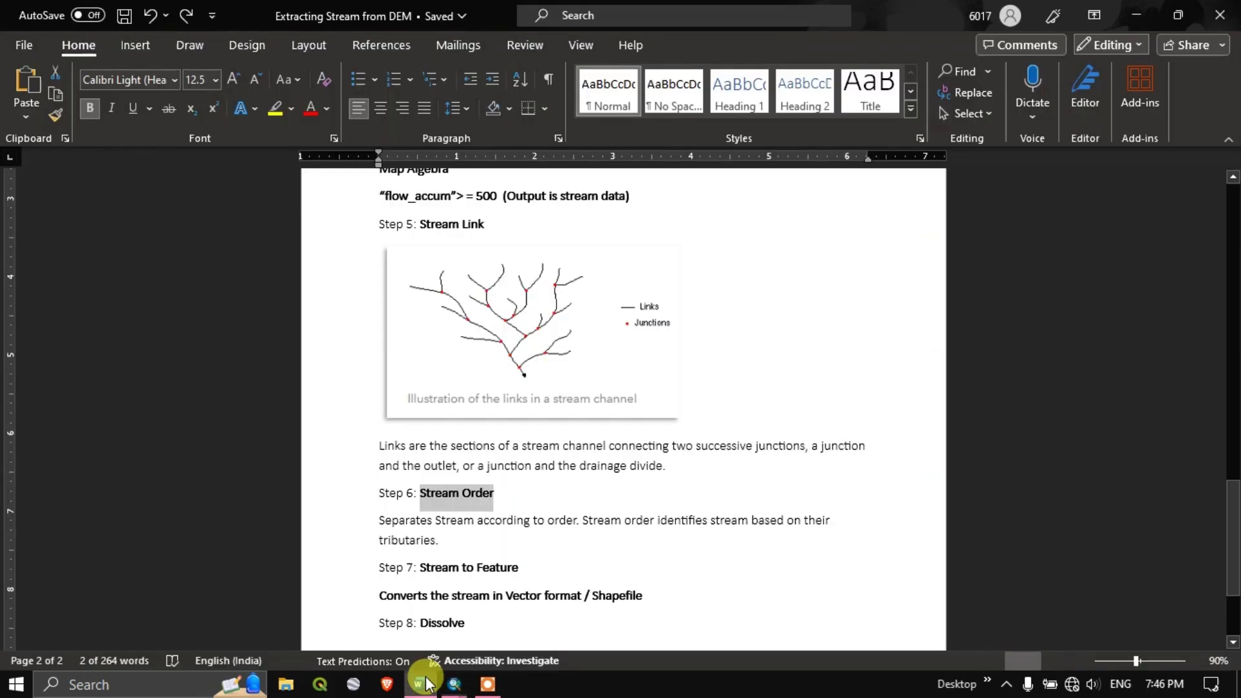
pyautogui.scroll(-2, 491, 491)
pyautogui.moveTo(379, 405); pyautogui.dragTo(443, 422)
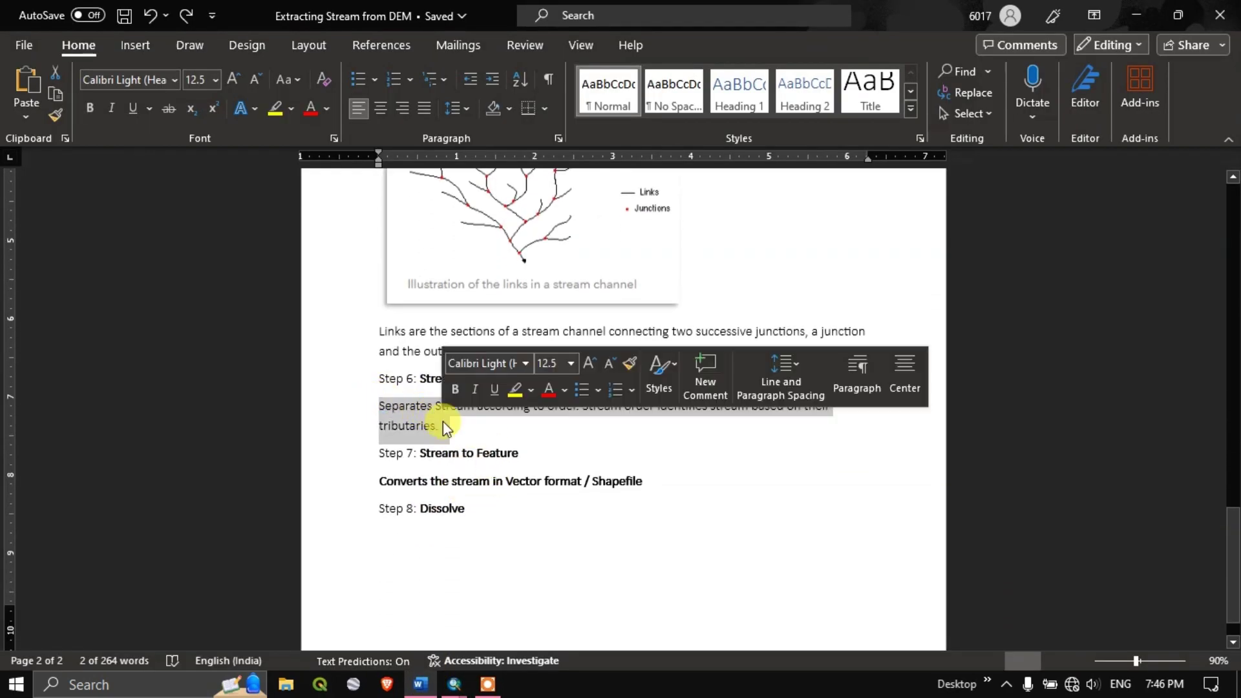
pyautogui.click(450, 416)
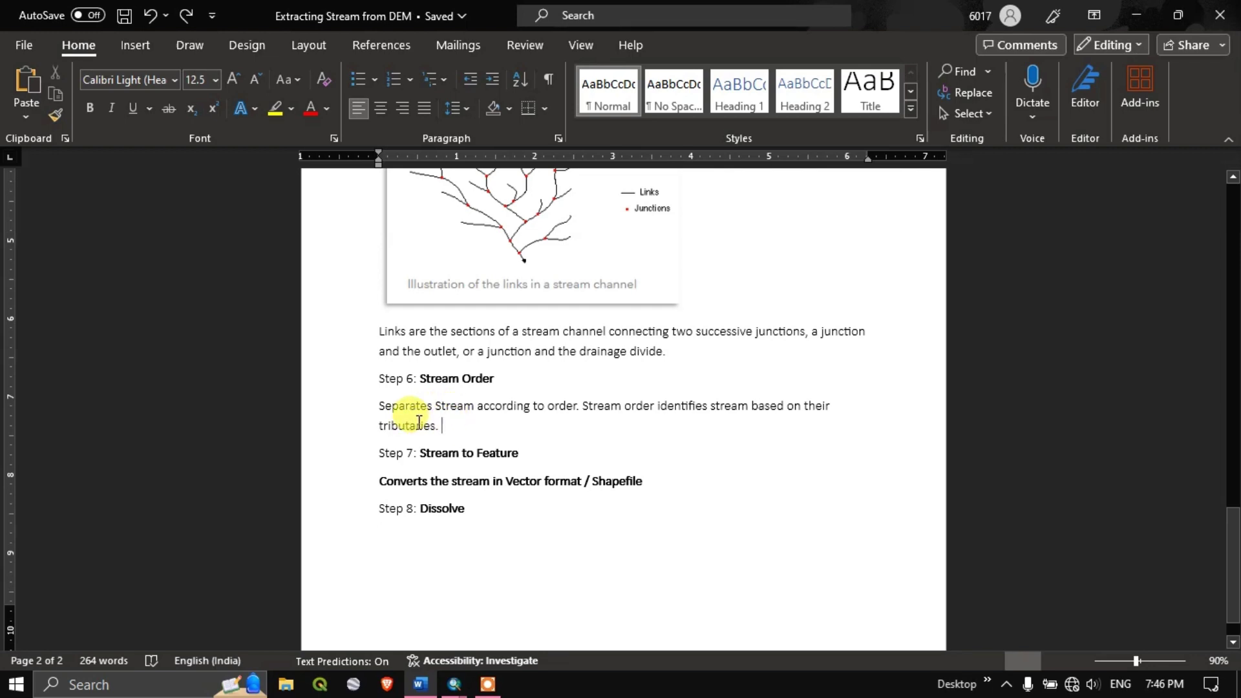
# Step: Return to the Stream Order dialog in ArcMap and run the tool
pyautogui.click(454, 684)
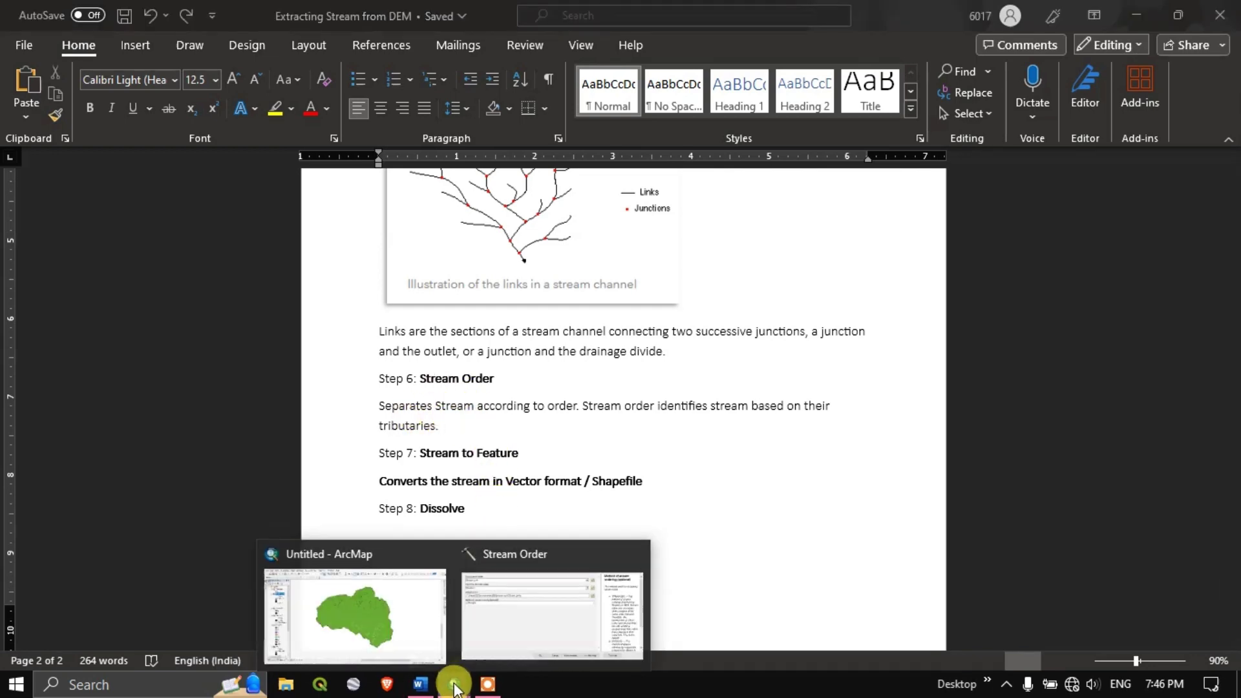
pyautogui.click(504, 630)
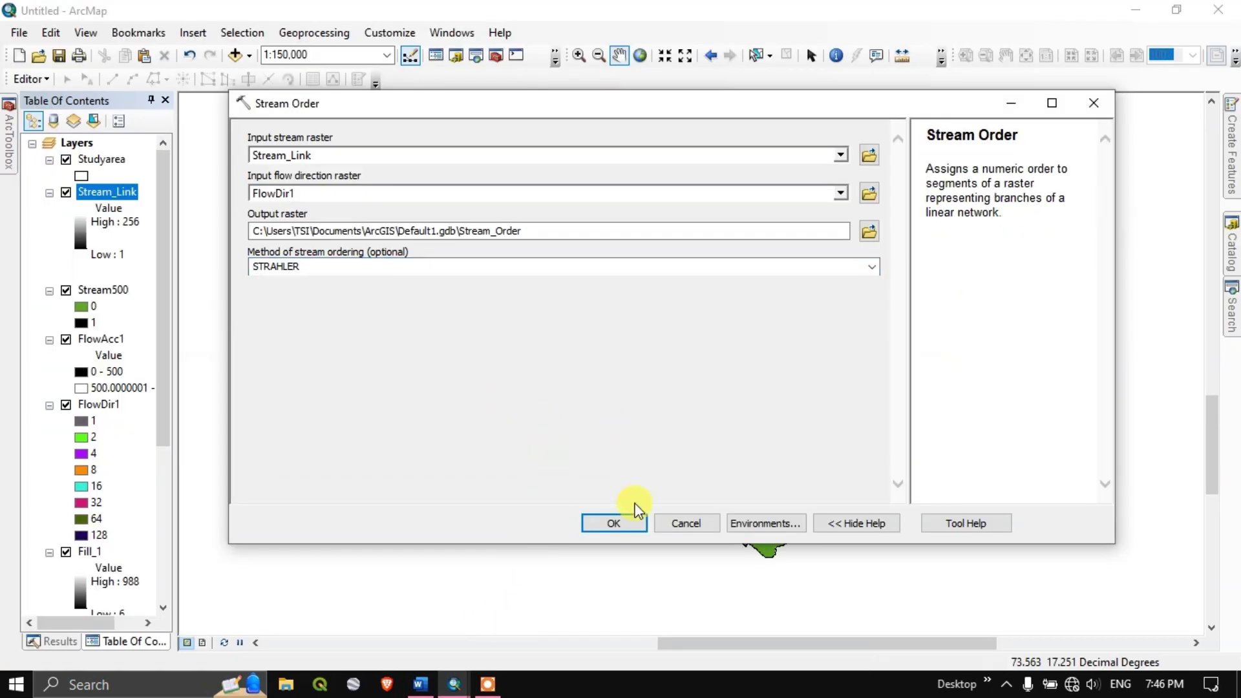
pyautogui.click(624, 520)
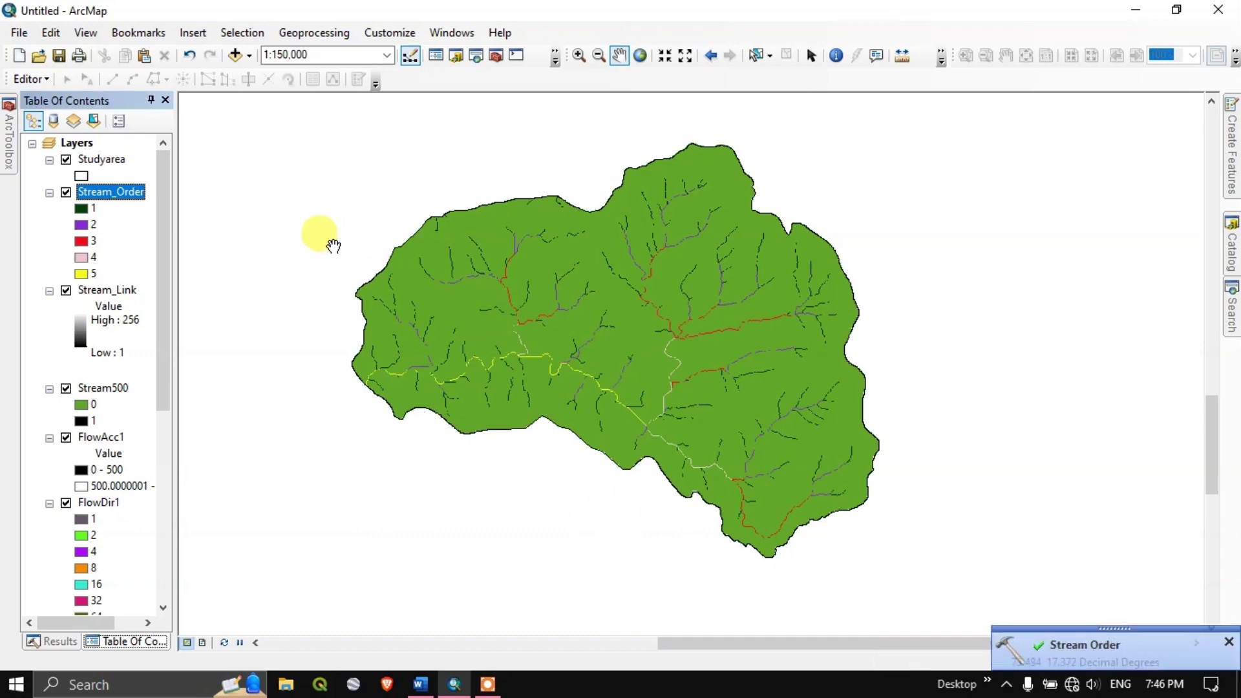
# Step: Hide the Stream_Link, Stream500, FlowAcc1, FlowDir1 and Fill_1 layers and inspect the Stream_Order raster within the study area
pyautogui.click(66, 291)
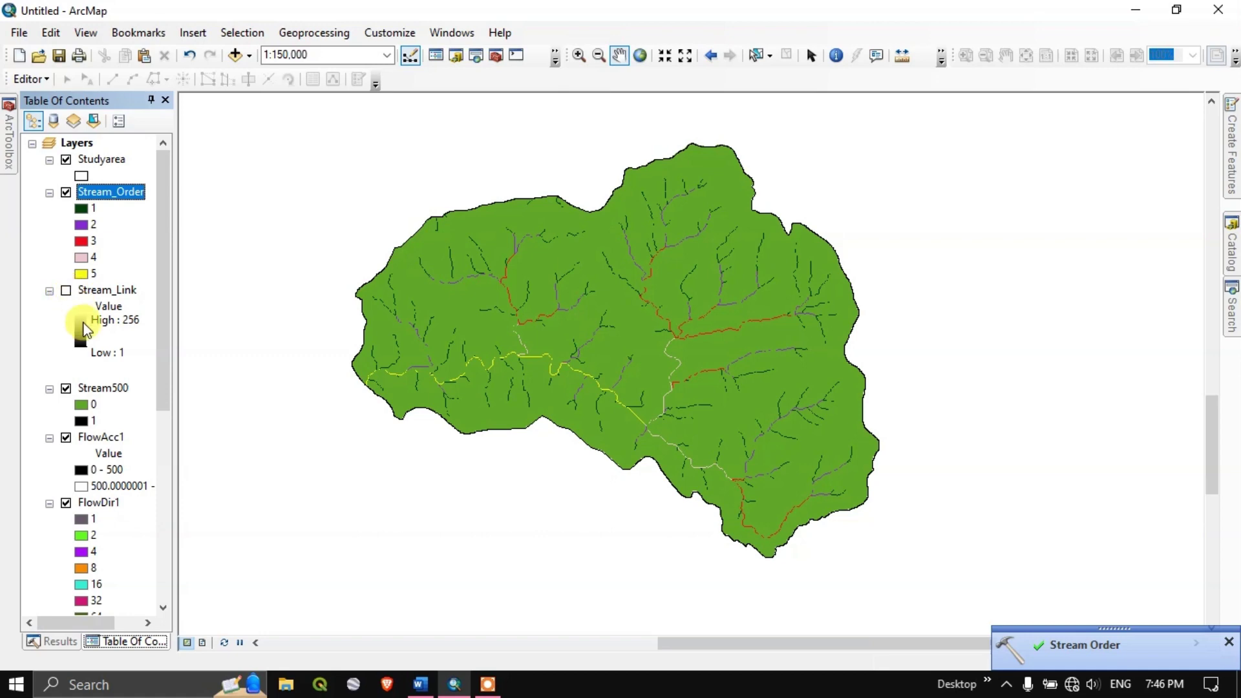
pyautogui.click(65, 388)
pyautogui.click(66, 438)
pyautogui.click(66, 502)
pyautogui.scroll(-5, 68, 453)
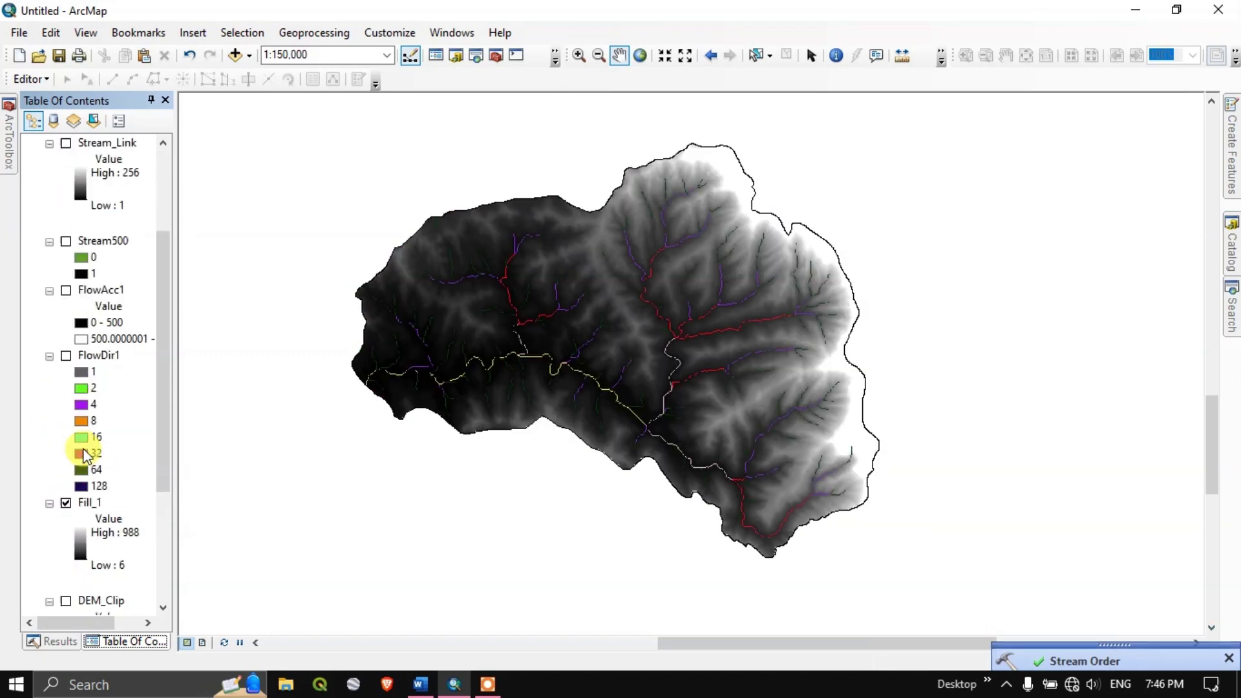
pyautogui.click(66, 406)
pyautogui.scroll(-2, 67, 407)
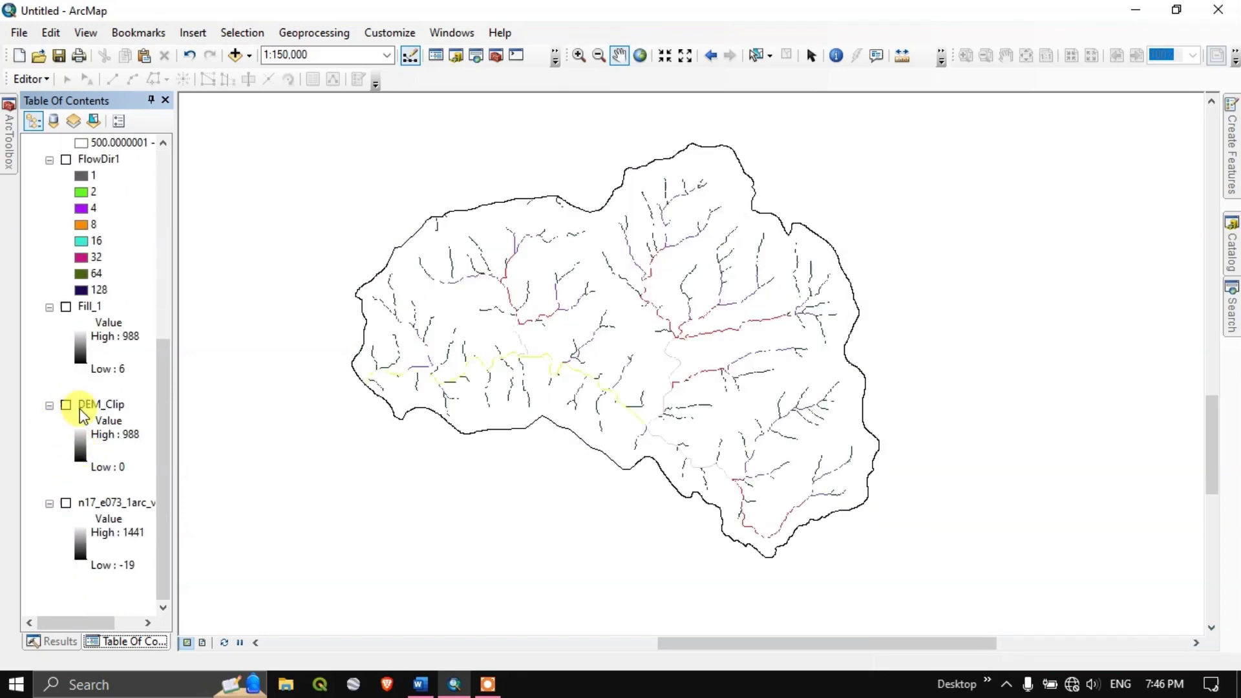
pyautogui.scroll(7, 71, 404)
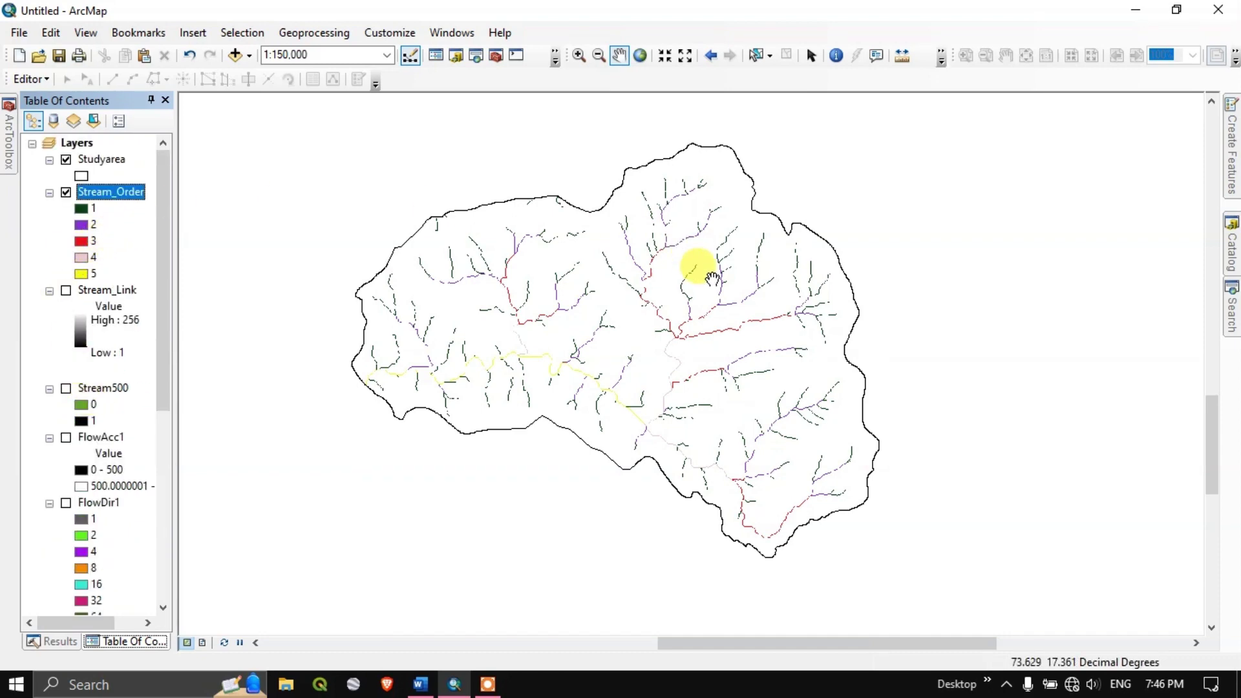
pyautogui.scroll(2, 640, 336)
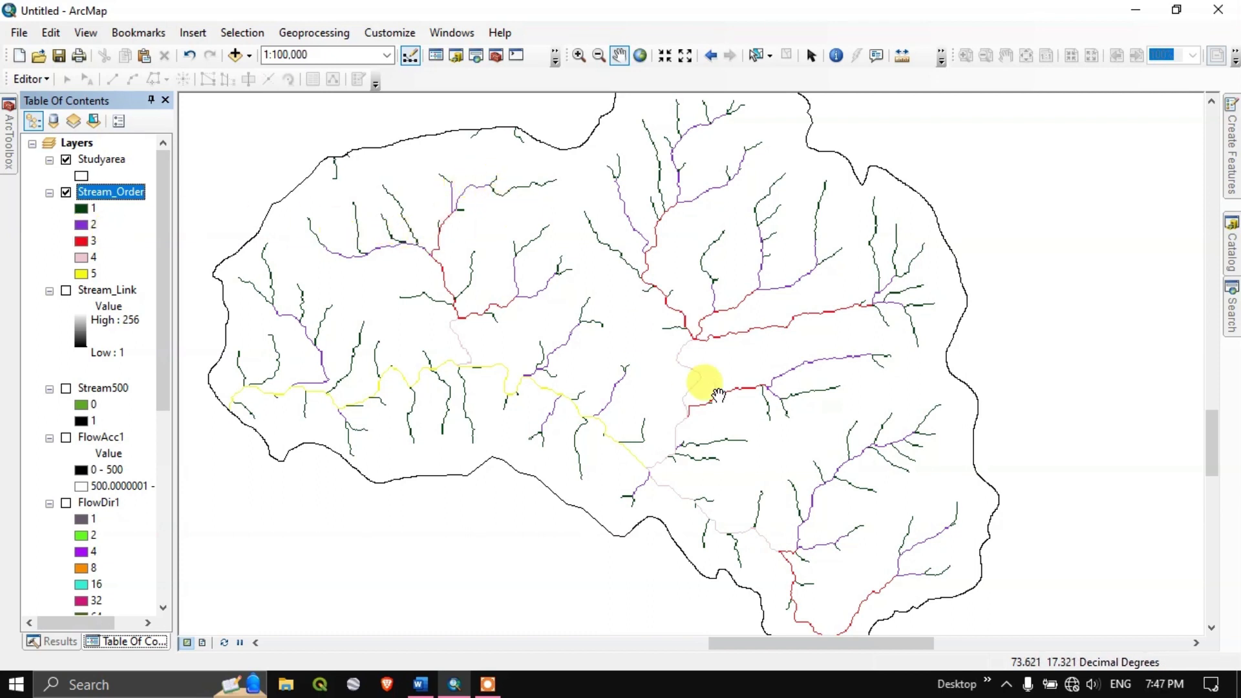
pyautogui.scroll(-2, 695, 404)
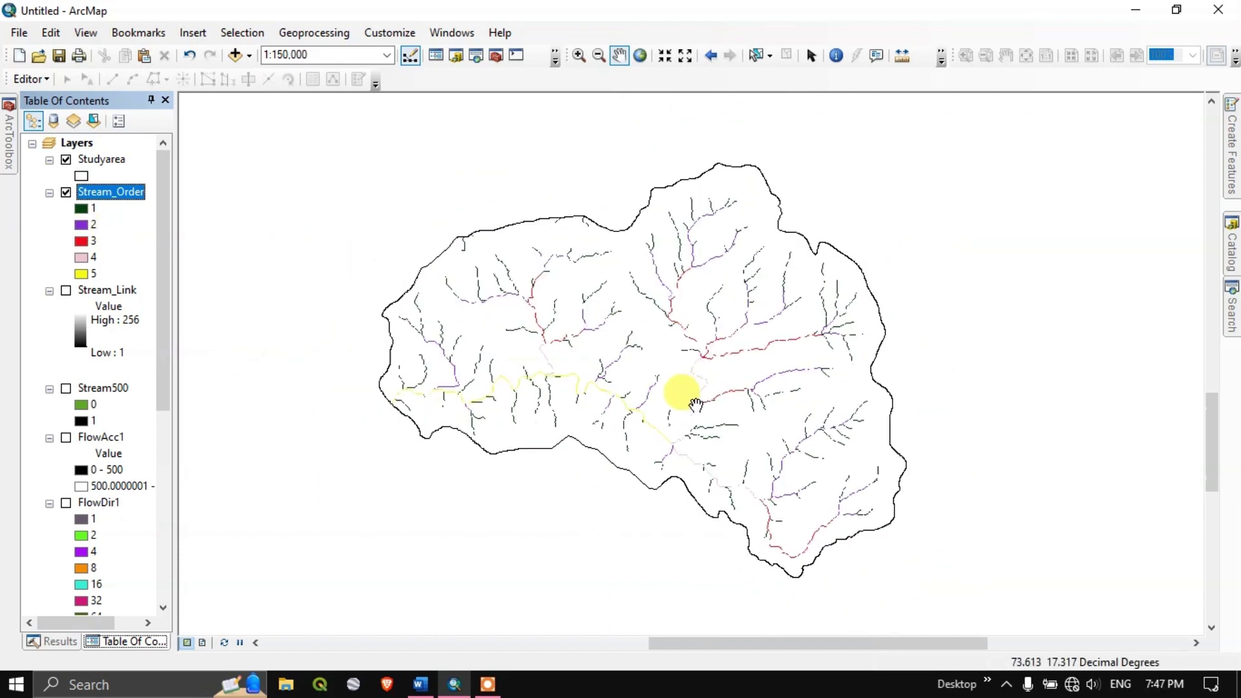
# Step: Switch to the Word document and look up the Step 7 tool name Stream to Feature
pyautogui.click(420, 684)
pyautogui.scroll(-1, 444, 492)
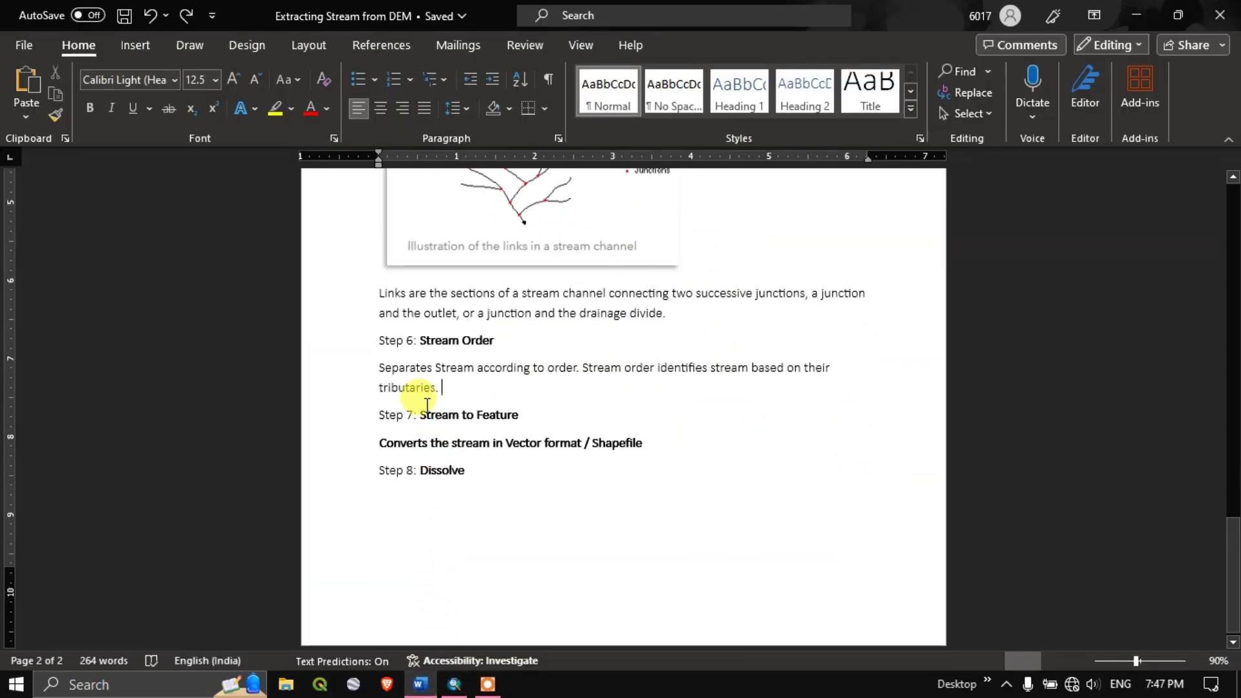
pyautogui.moveTo(421, 414); pyautogui.dragTo(524, 414)
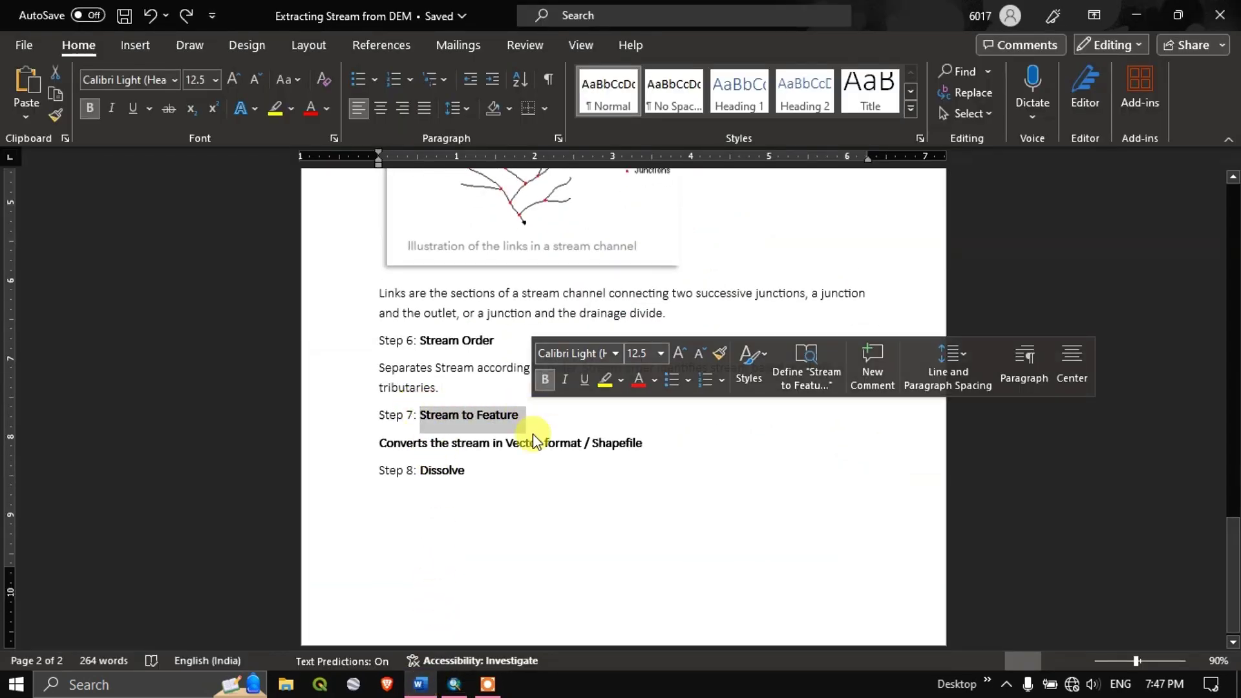
# Step: Return to ArcMap, search for "Stream to feature" and open the Stream to Feature (Spatial Analyst) tool
pyautogui.click(455, 683)
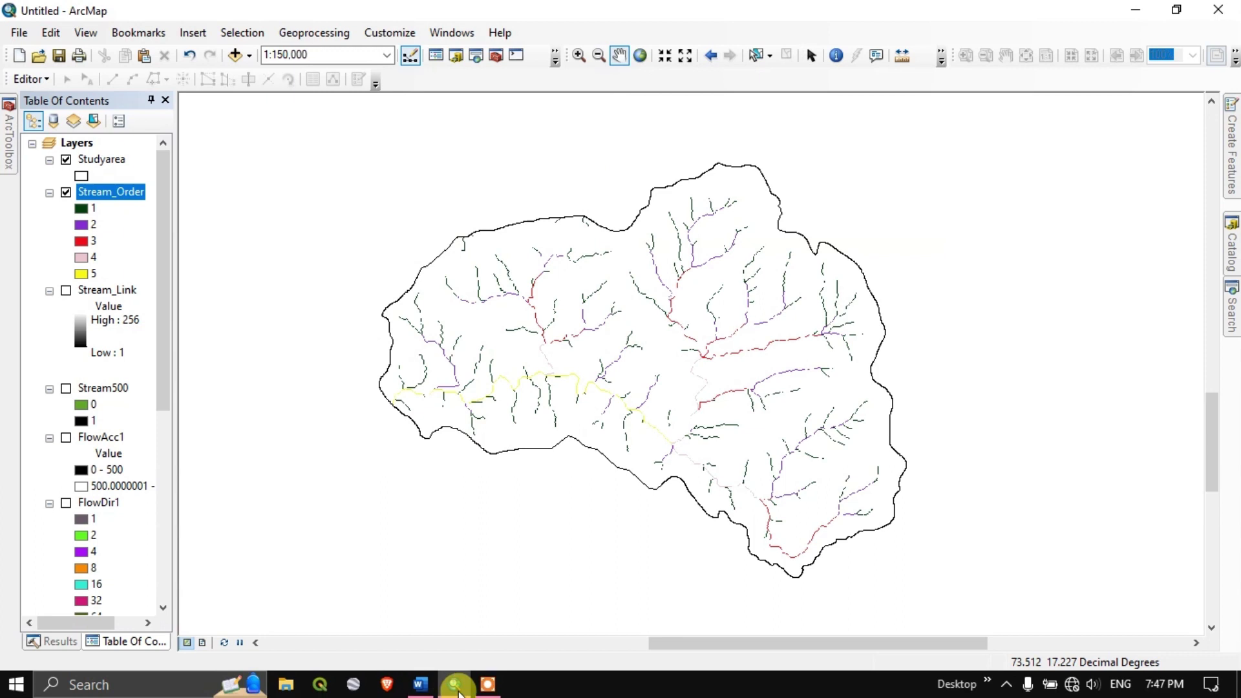
pyautogui.click(1225, 305)
pyautogui.moveTo(1040, 170); pyautogui.dragTo(1008, 171)
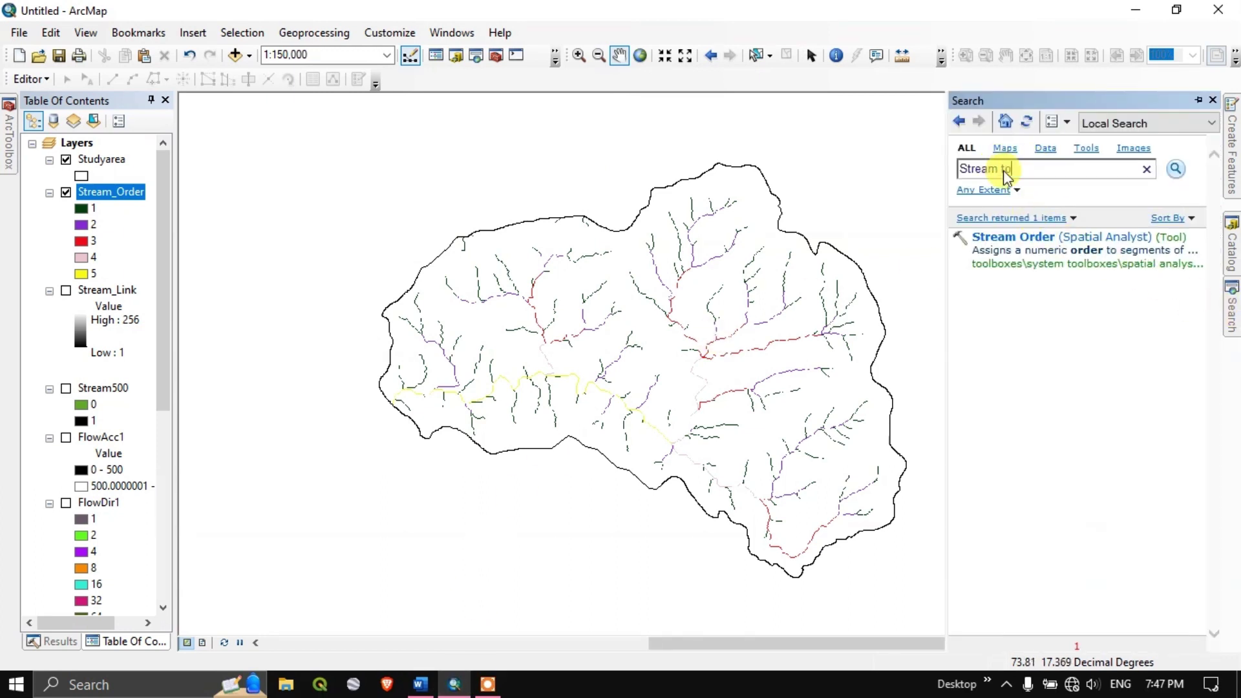
pyautogui.write('to feature')
pyautogui.press('Return')
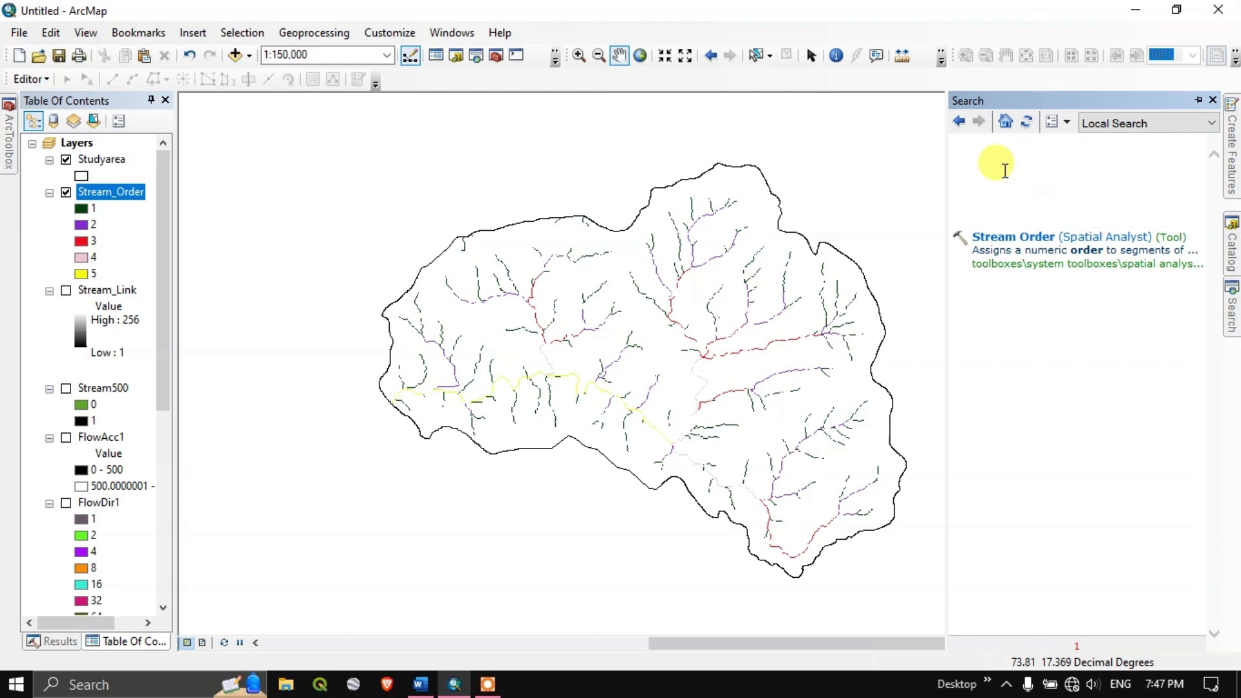
pyautogui.click(1023, 239)
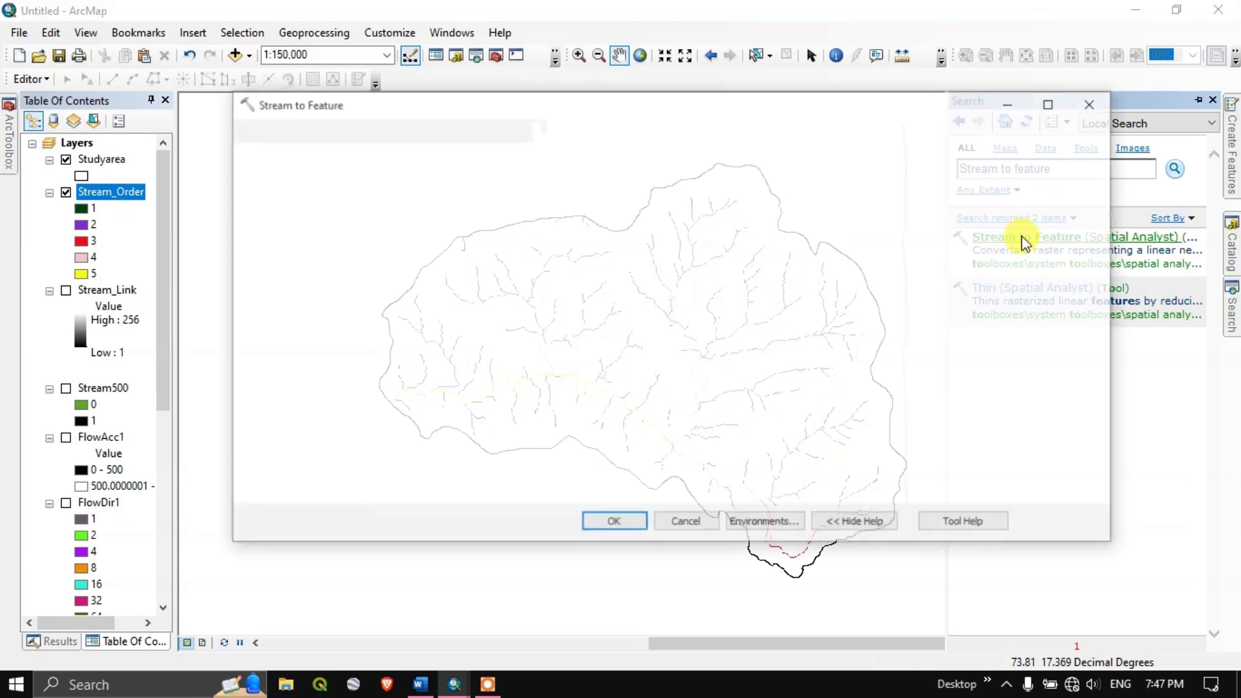
# Step: Run Stream to Feature with Stream_Order as stream raster and FlowDir1 as flow direction raster, saving the polylines as Stream_feature in Default1.gdb
pyautogui.click(840, 155)
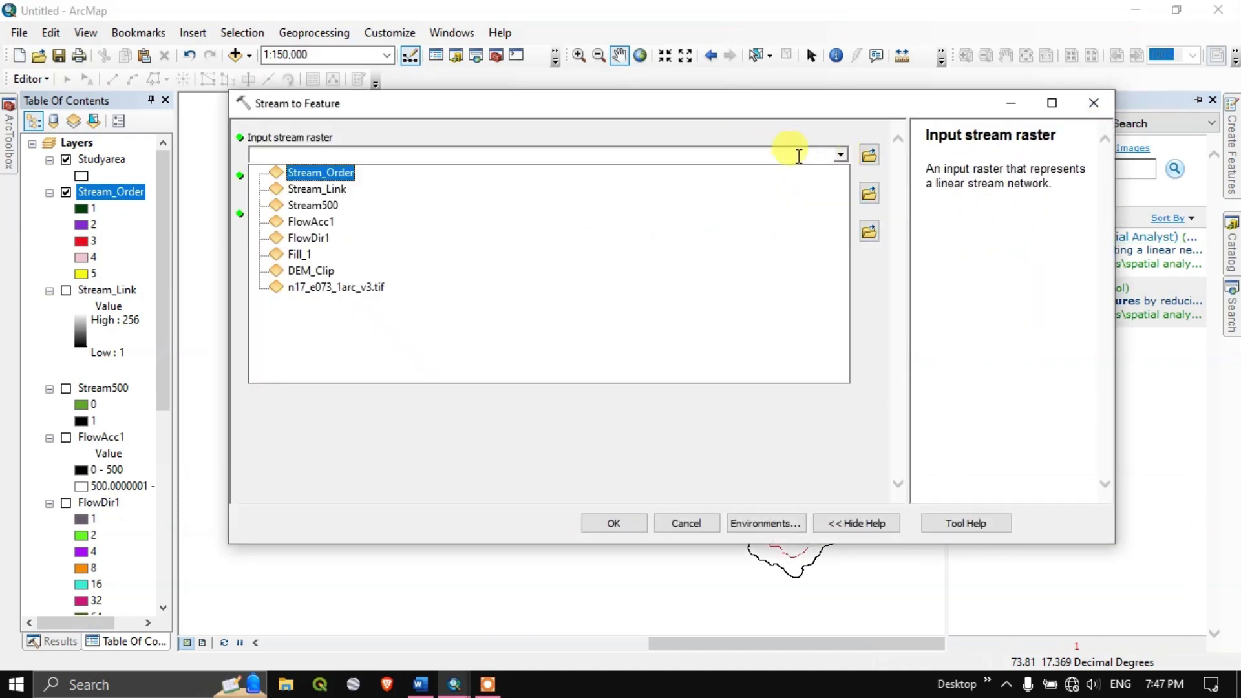
pyautogui.click(313, 172)
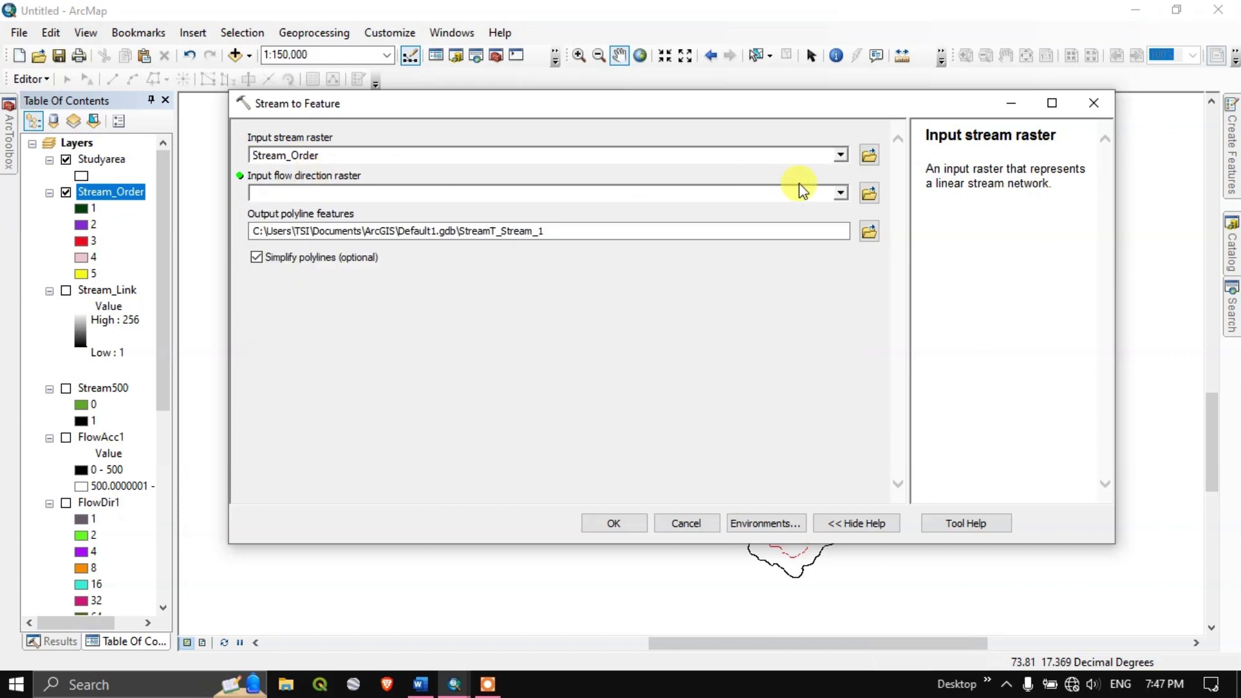
pyautogui.click(839, 194)
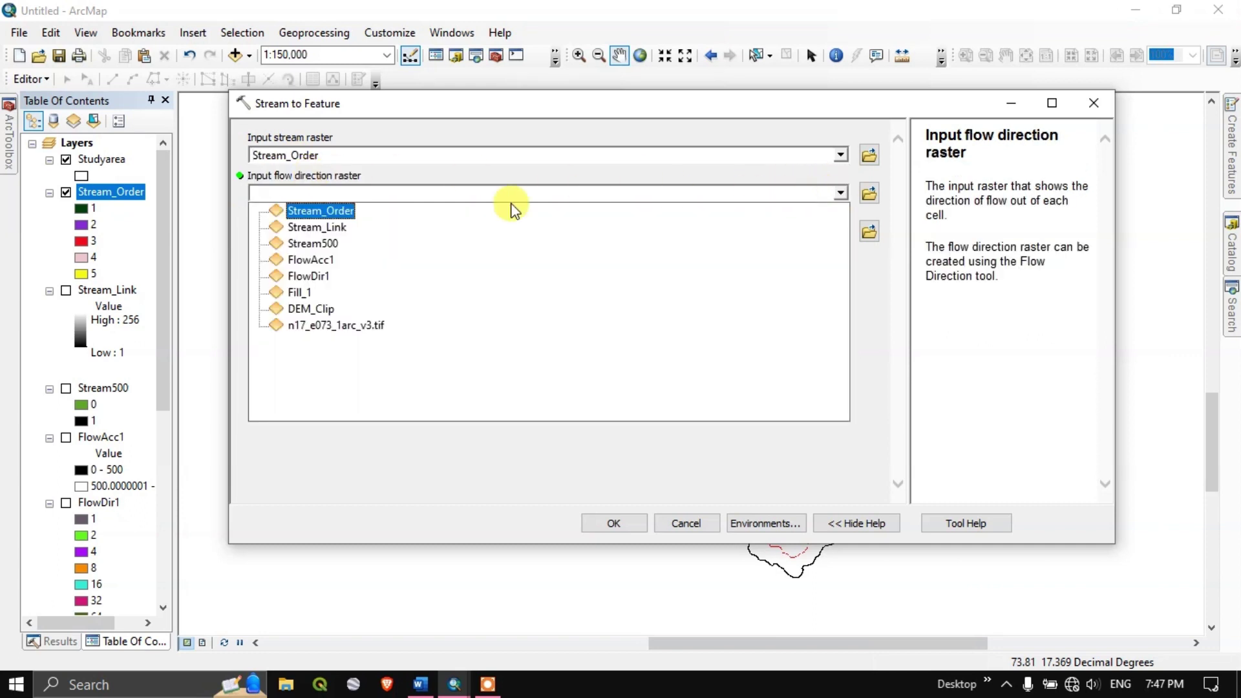
pyautogui.click(309, 276)
pyautogui.click(554, 231)
pyautogui.moveTo(553, 231); pyautogui.dragTo(479, 231)
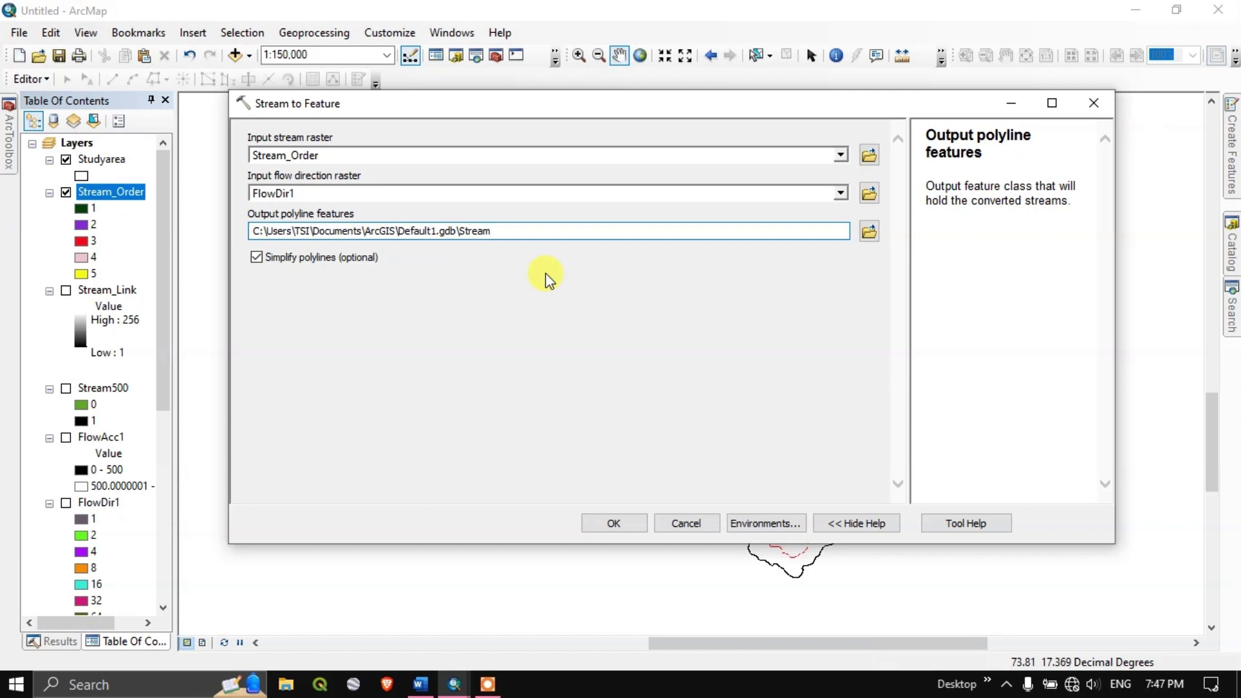
pyautogui.write('_feature')
pyautogui.click(611, 524)
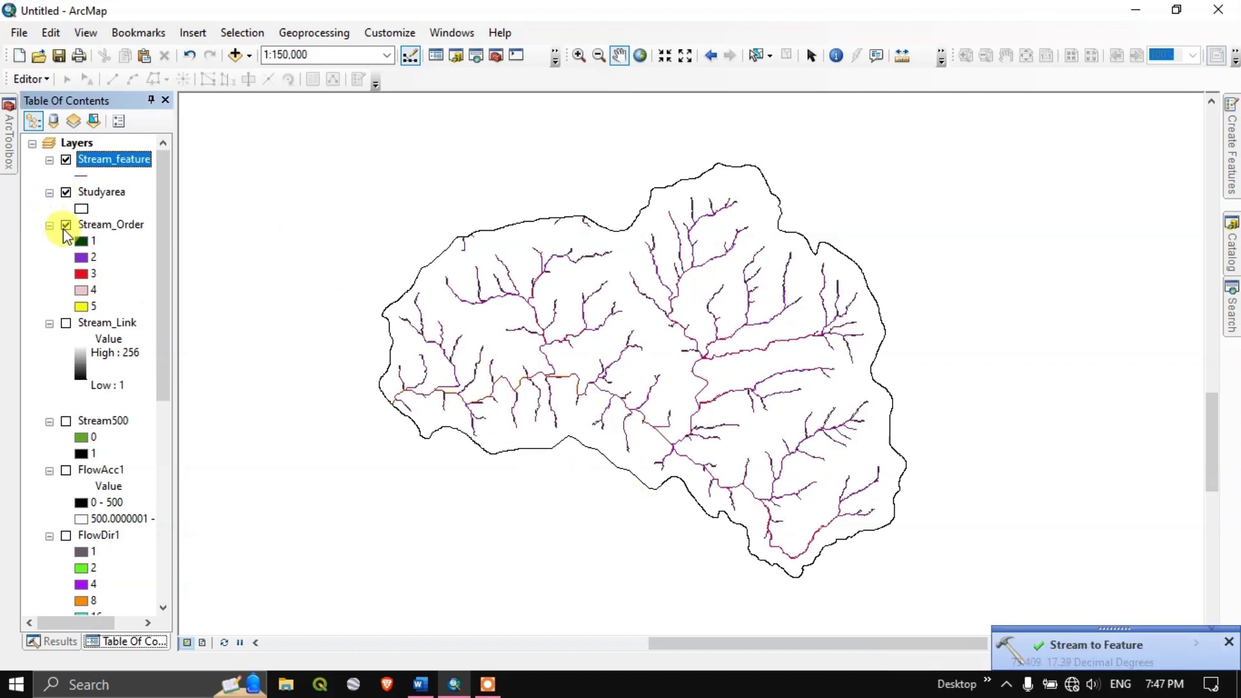
# Step: Hide the Stream_Order layer and examine the grid_code values in the attribute table of Stream_feature
pyautogui.rightClick(115, 159)
pyautogui.click(160, 211)
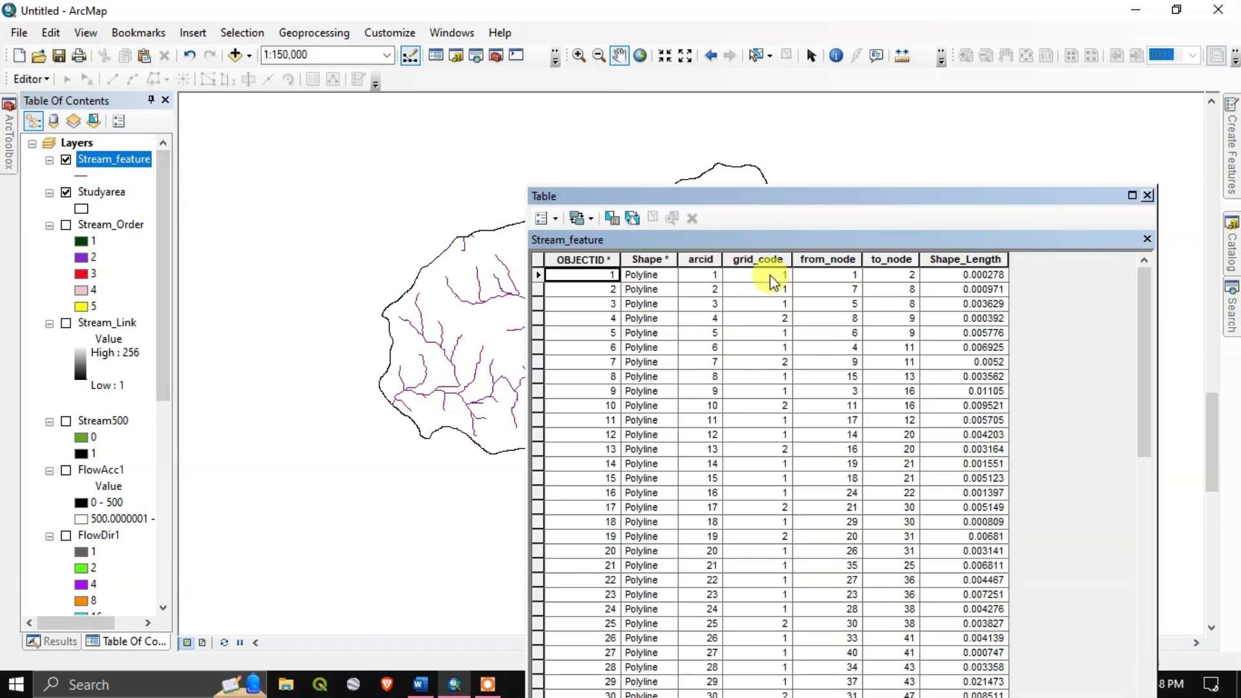
pyautogui.click(744, 278)
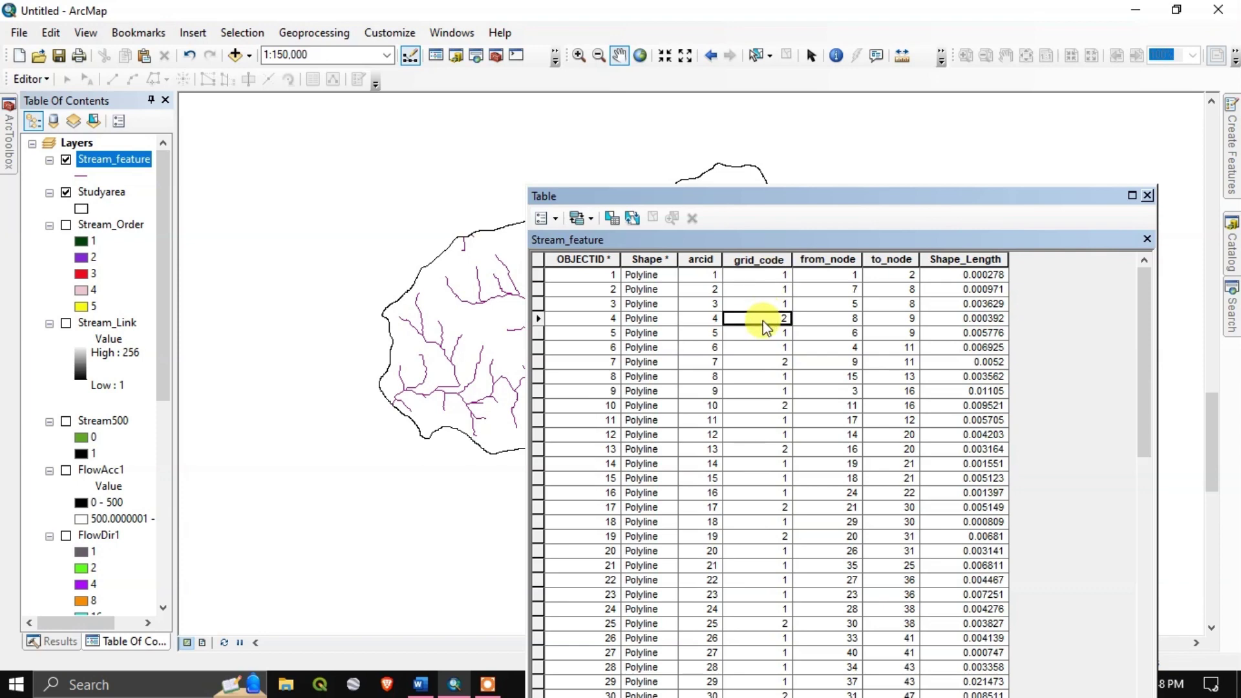
pyautogui.scroll(-2, 763, 330)
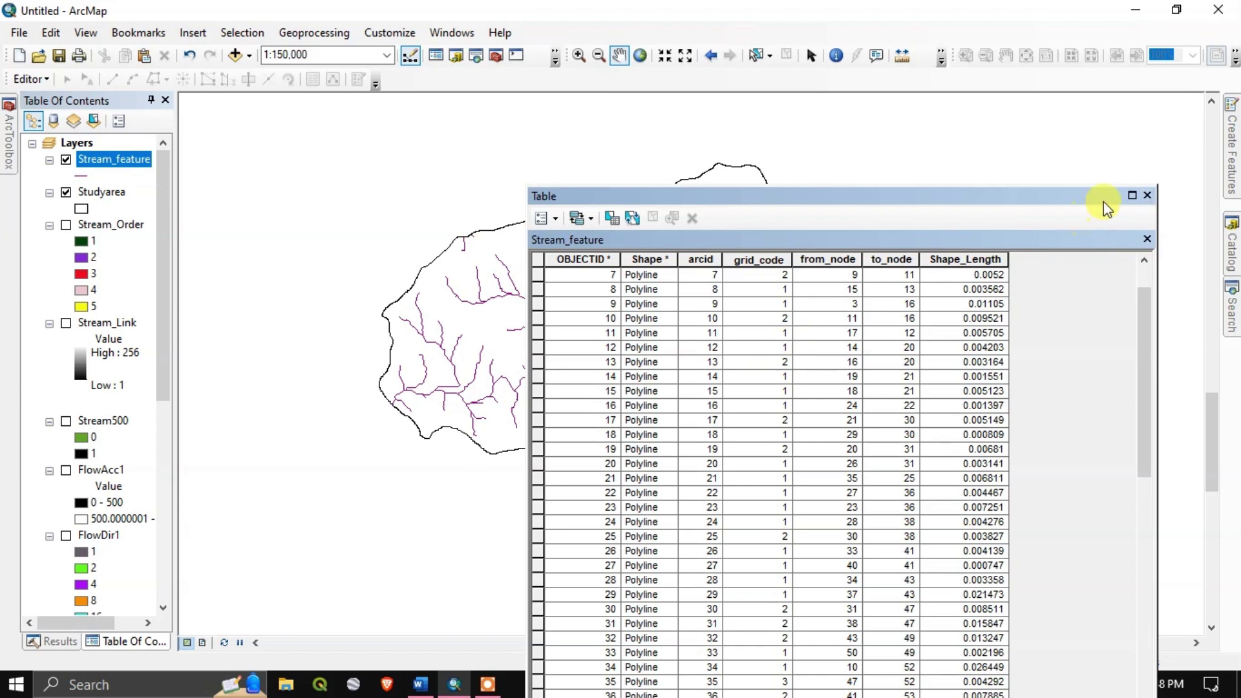
pyautogui.click(1148, 195)
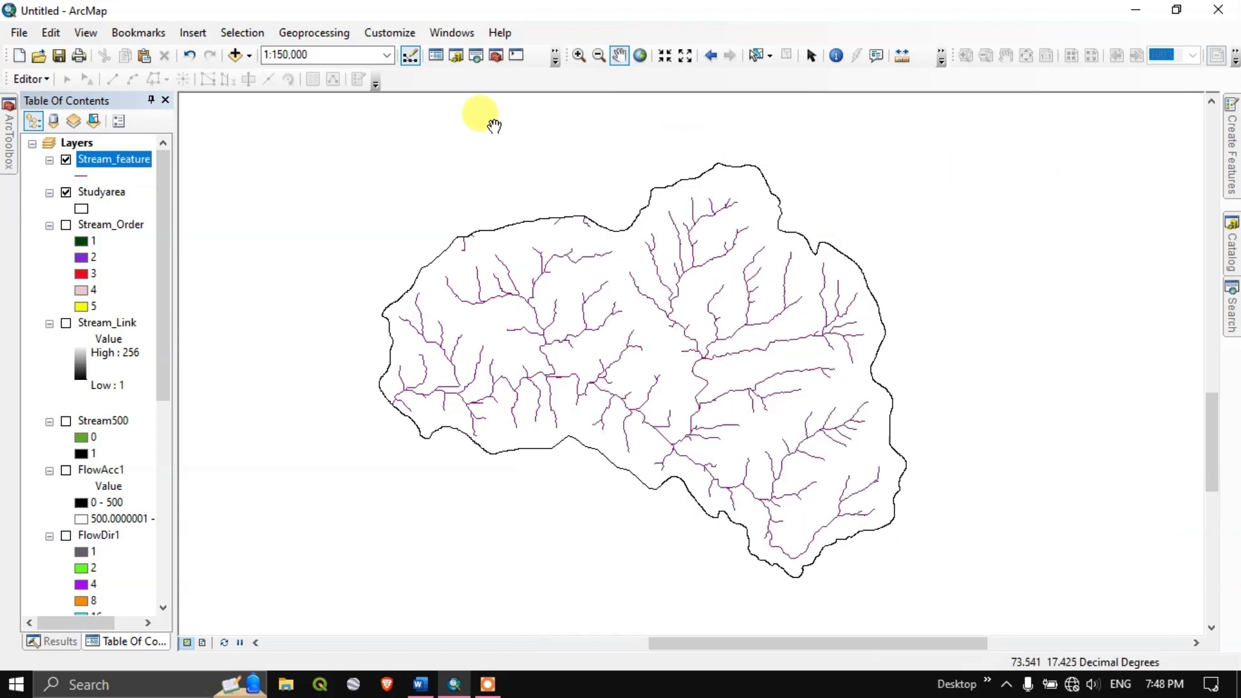
# Step: Reopen the Stream_feature attribute table and look through the grid_code values of the records down to OBJECTID 147
pyautogui.click(328, 32)
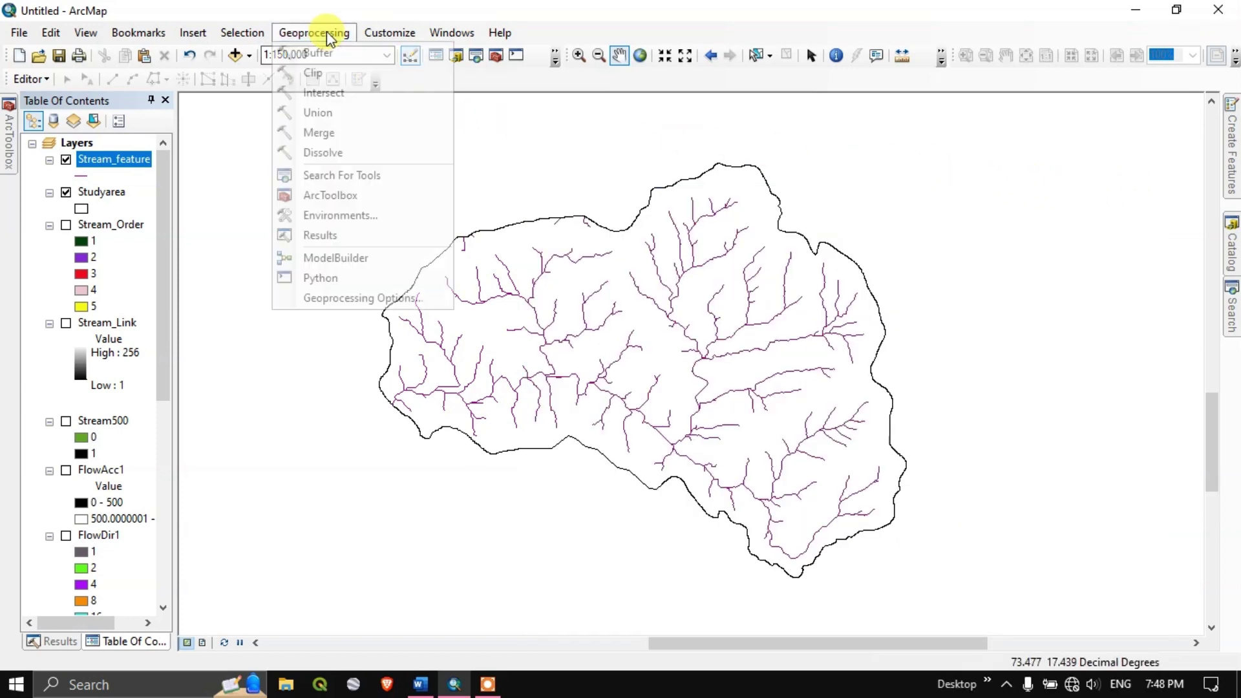
pyautogui.rightClick(137, 169)
pyautogui.click(185, 219)
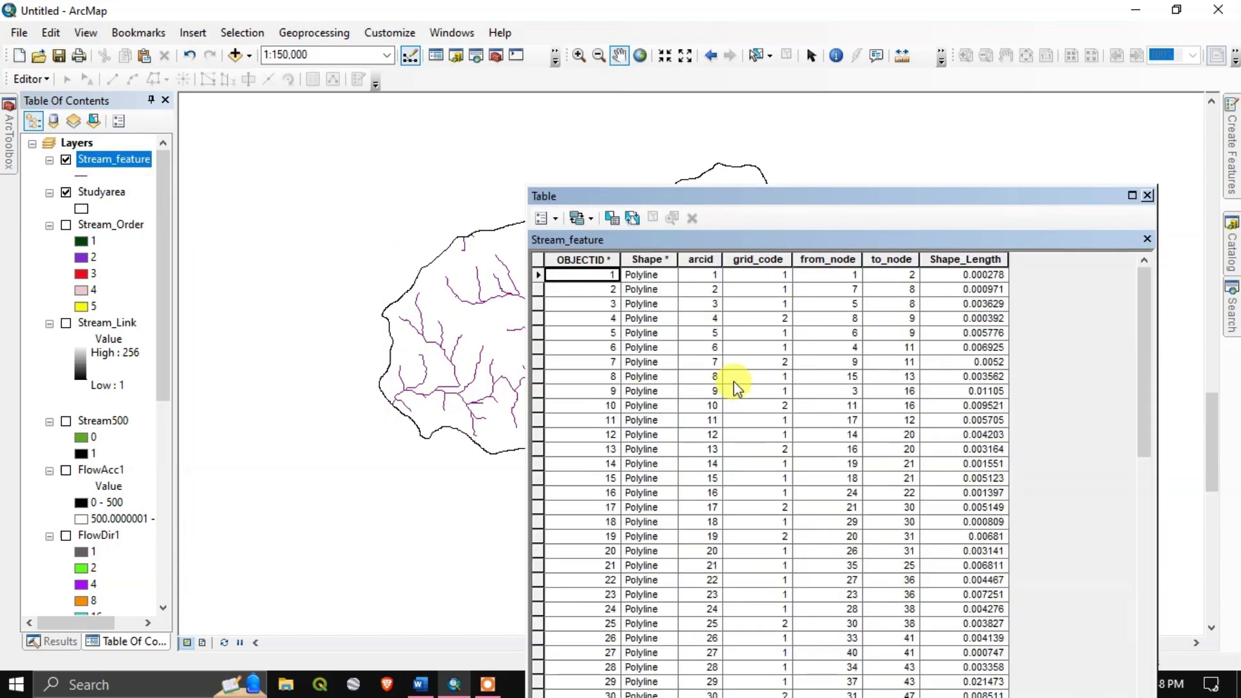
pyautogui.scroll(-4, 909, 378)
pyautogui.scroll(-19, 852, 370)
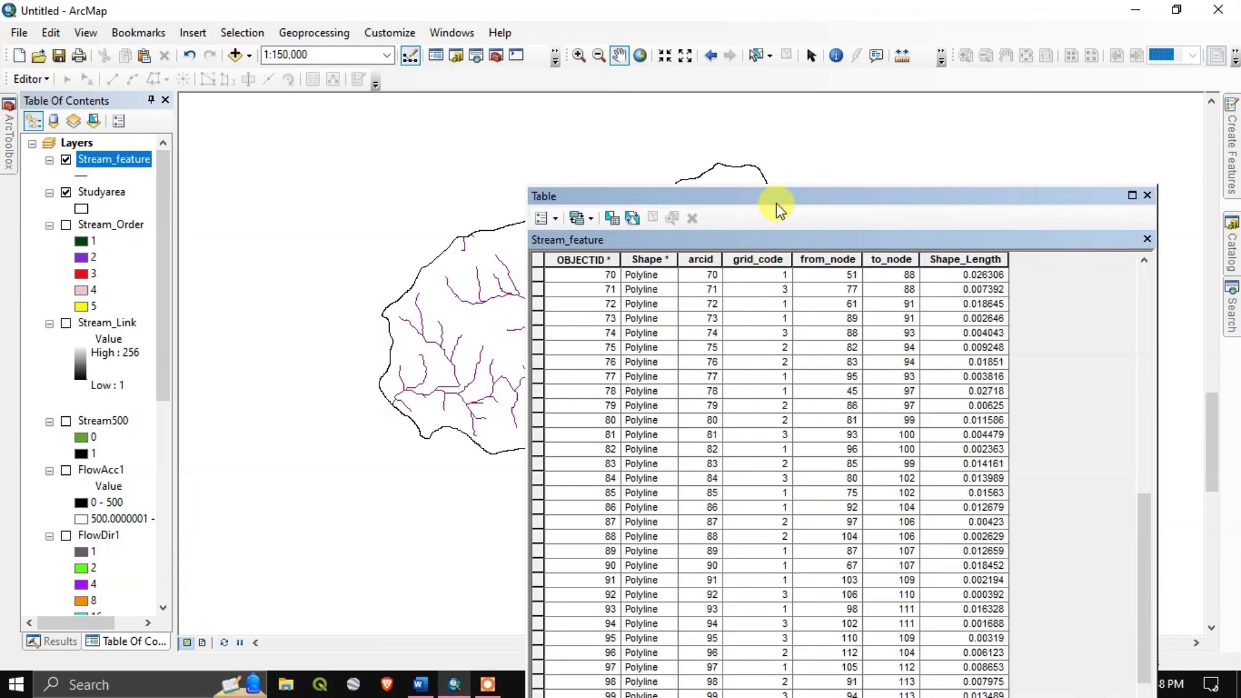
pyautogui.moveTo(780, 196); pyautogui.dragTo(786, 91)
pyautogui.scroll(-16, 774, 386)
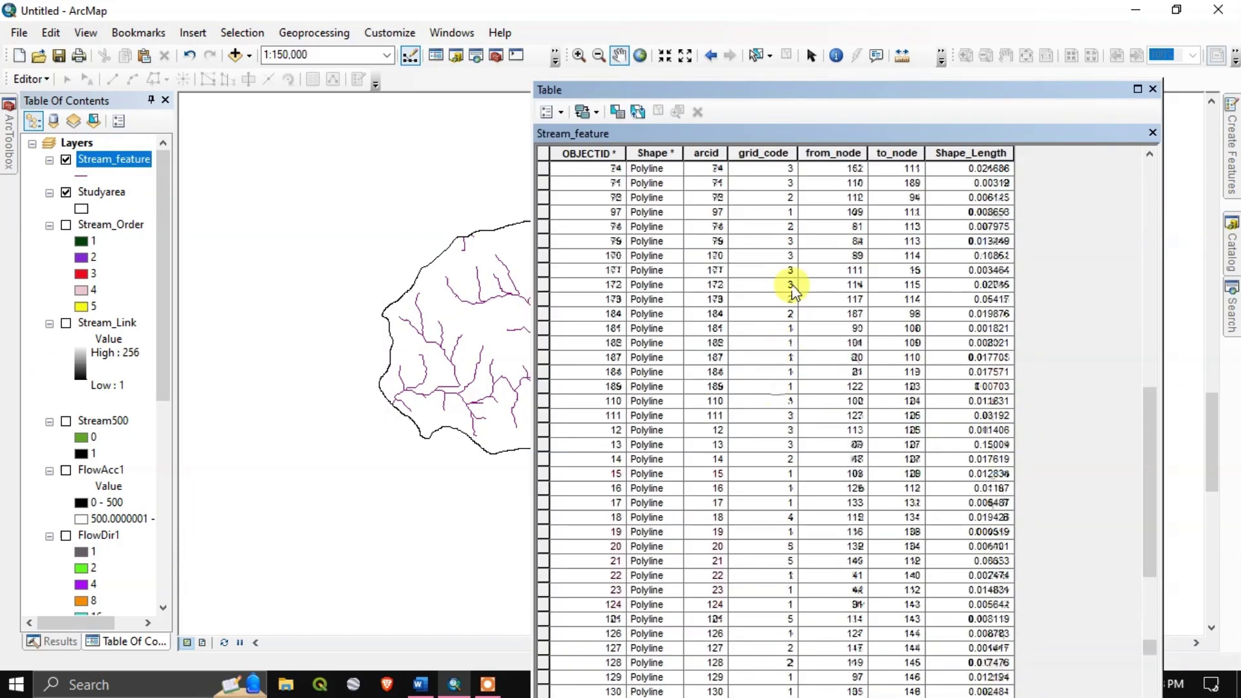
pyautogui.scroll(-6, 773, 387)
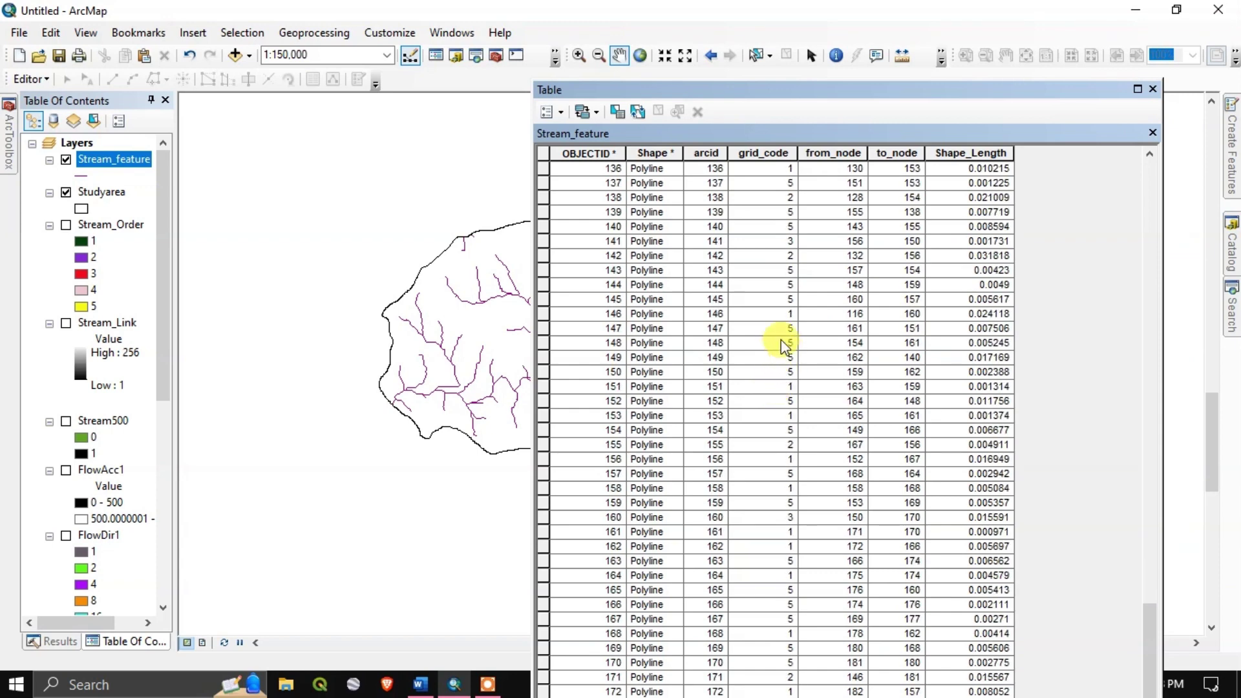
pyautogui.click(760, 331)
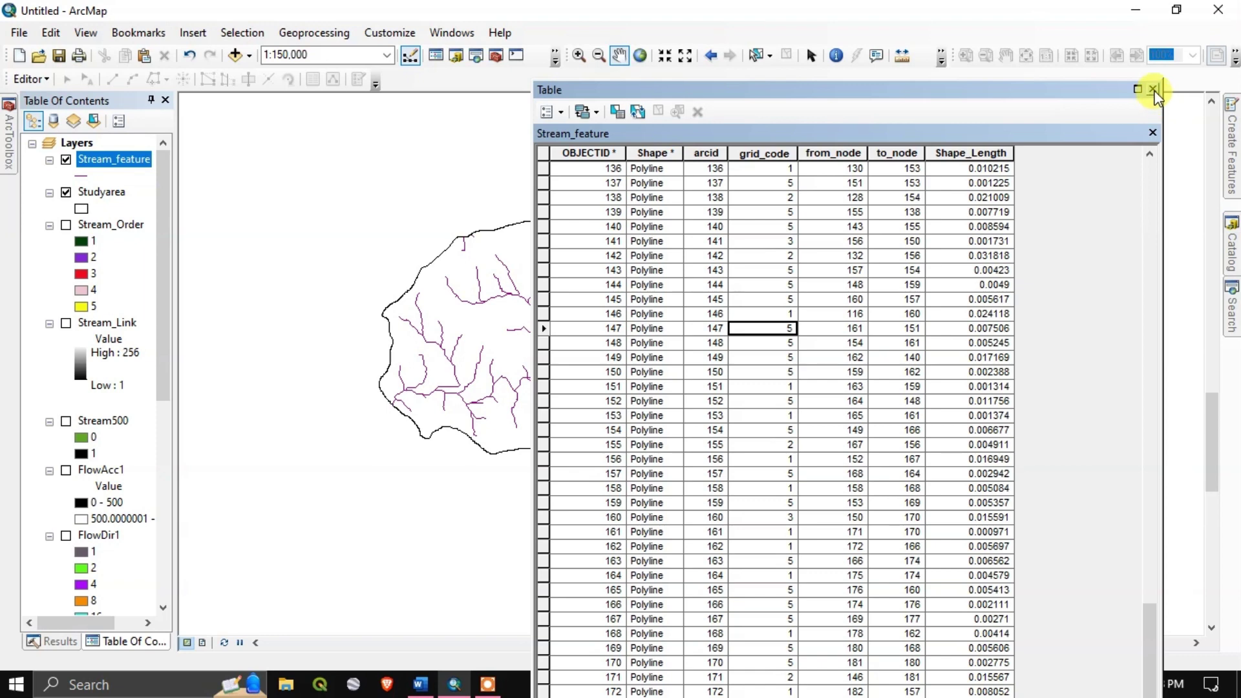
# Step: Select the records with OBJECTID 143 to 145 to locate them on the map, then close the table and clear the selection
pyautogui.moveTo(541, 270); pyautogui.dragTo(549, 303)
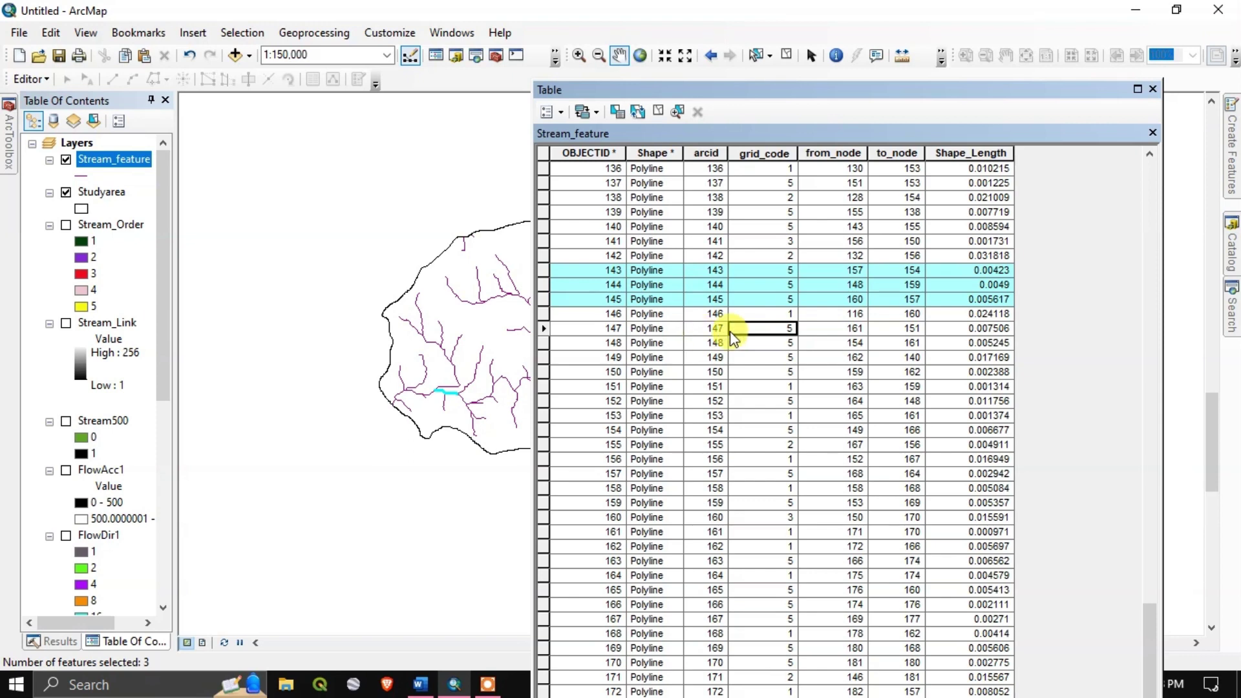
pyautogui.click(1154, 89)
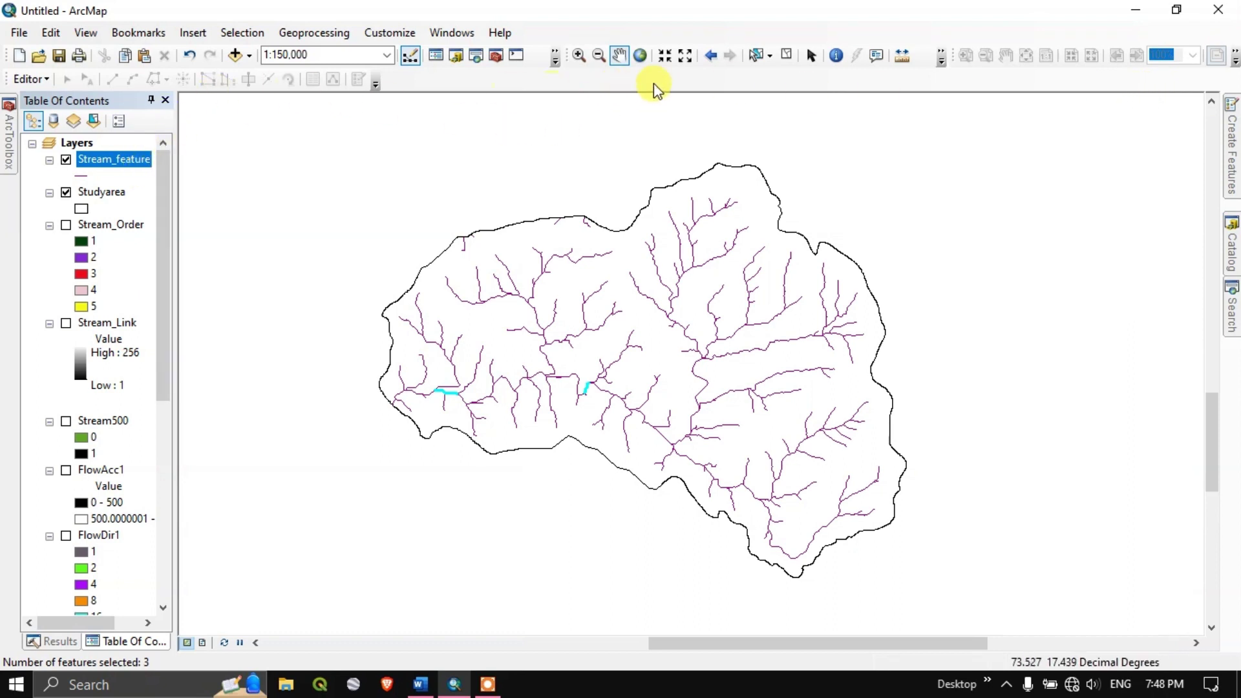
pyautogui.click(787, 55)
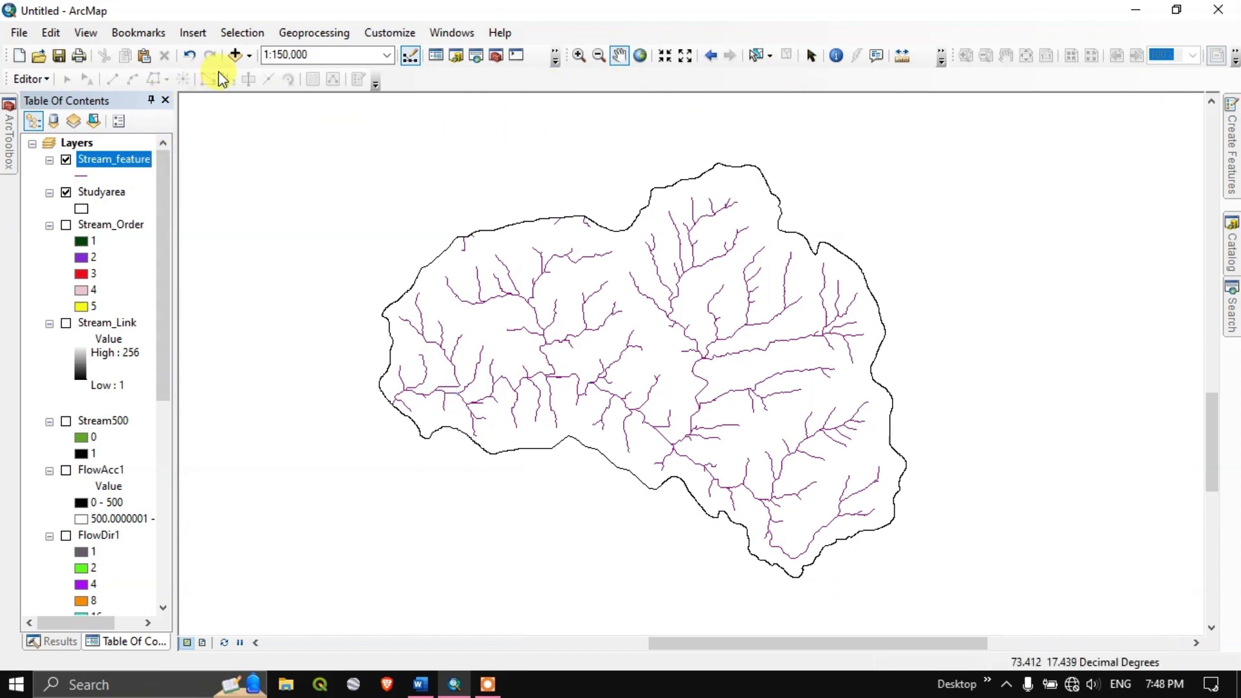
# Step: Dissolve Stream_feature by the grid_code field, saving the output feature class as Stream in Default1.gdb
pyautogui.click(313, 40)
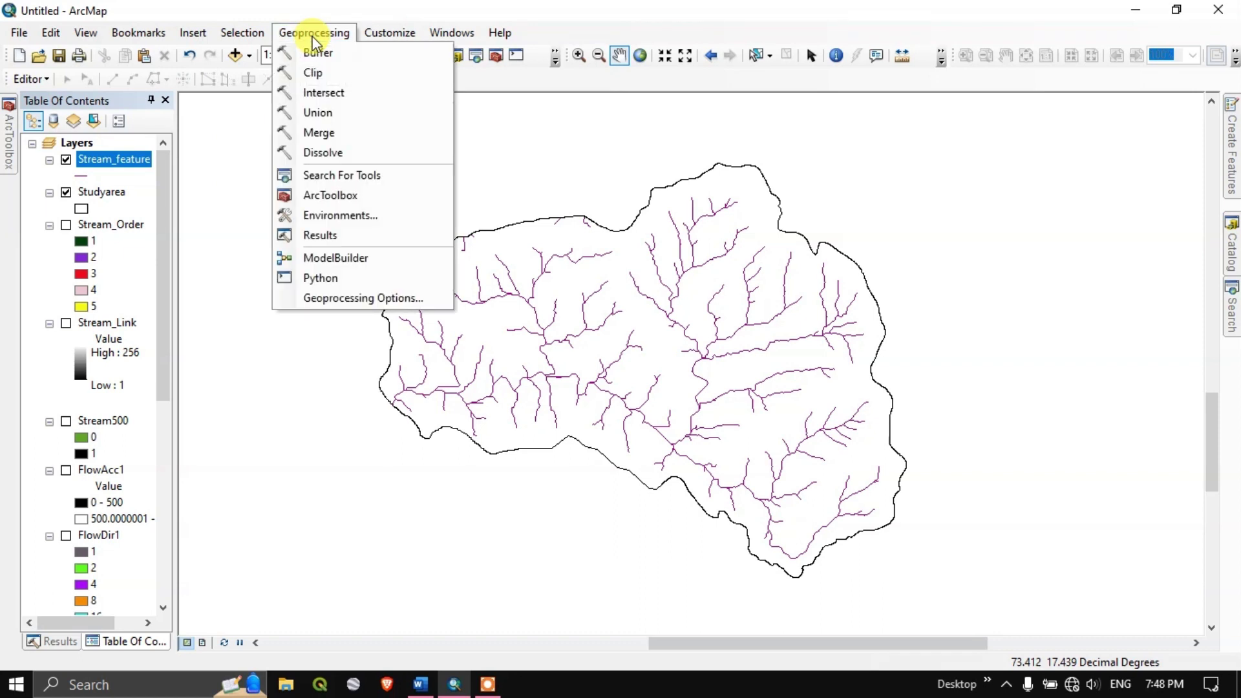
pyautogui.click(321, 154)
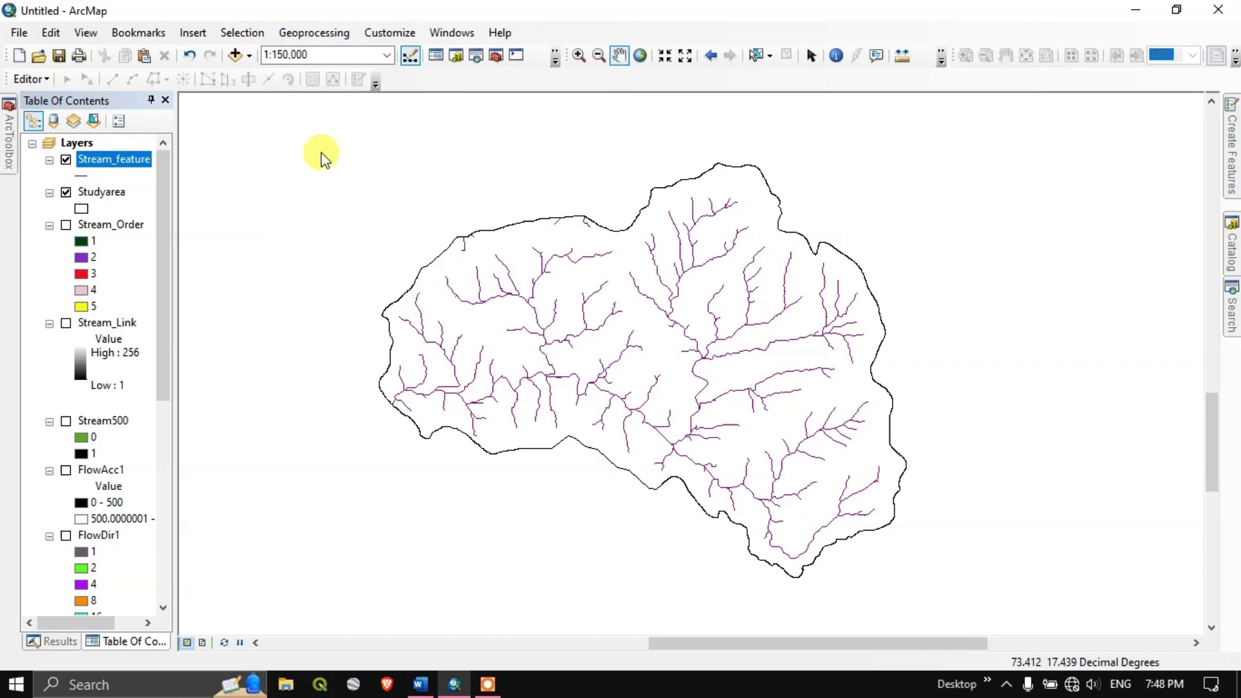
pyautogui.click(841, 155)
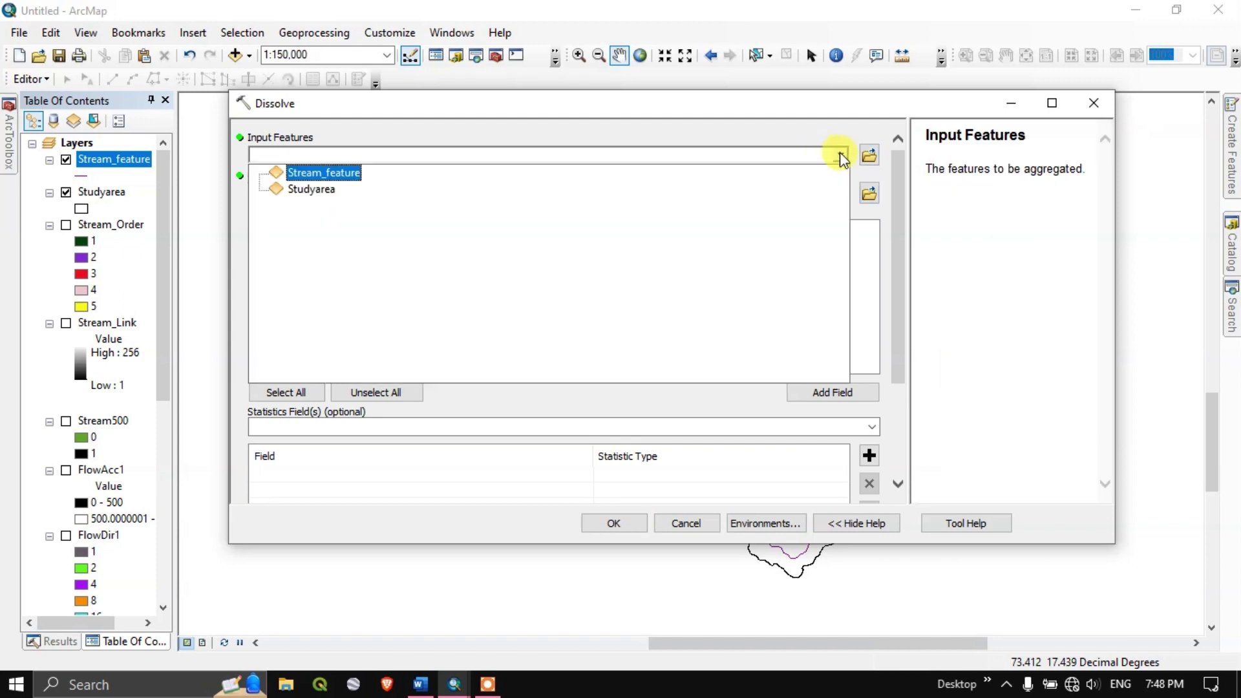
pyautogui.click(312, 173)
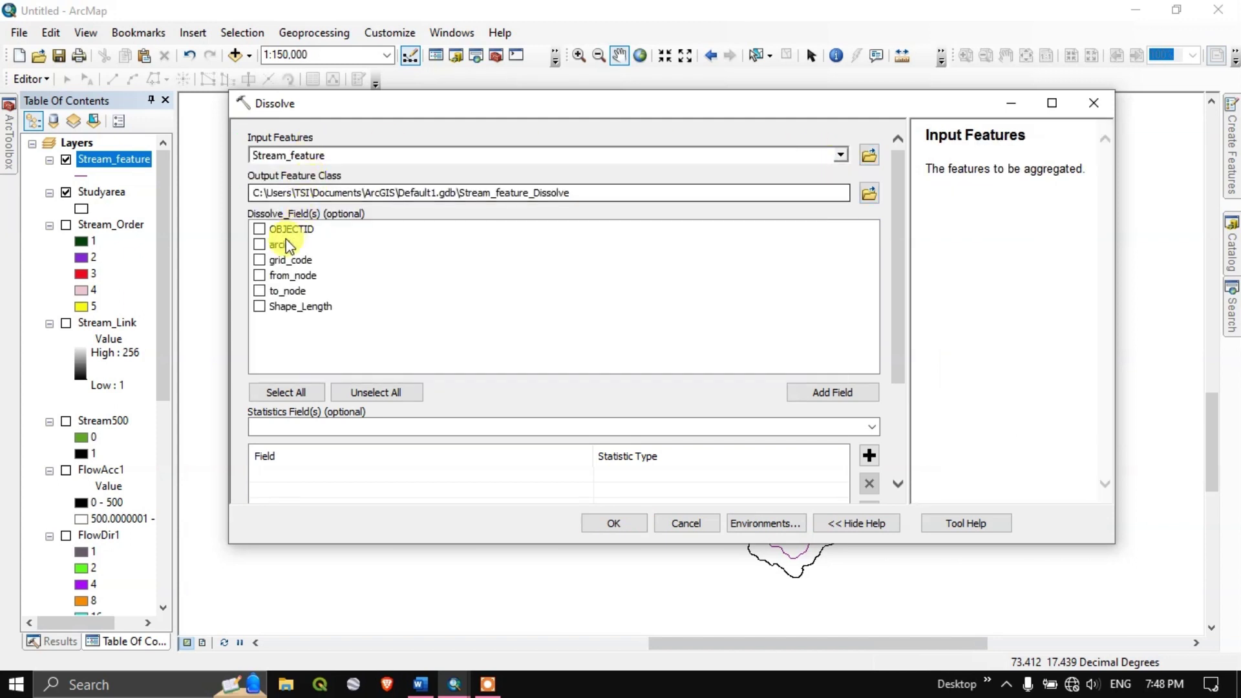
pyautogui.click(259, 261)
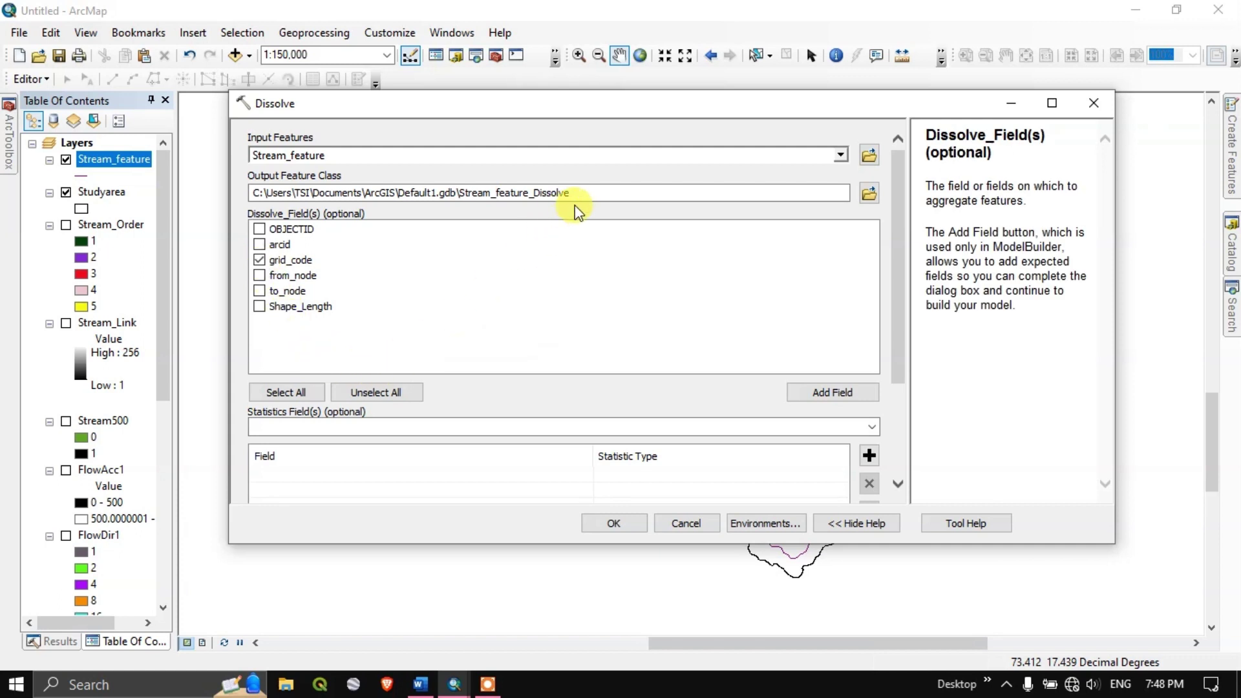
pyautogui.moveTo(568, 193); pyautogui.dragTo(493, 193)
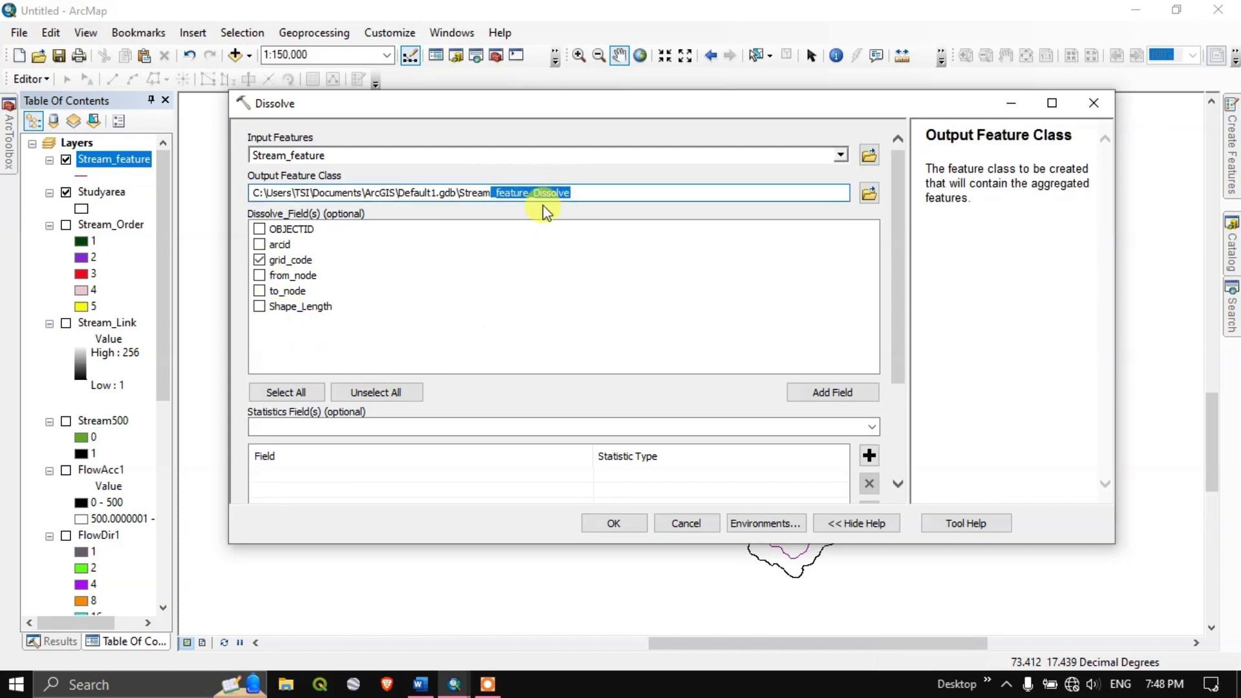
pyautogui.press('BackSpace')
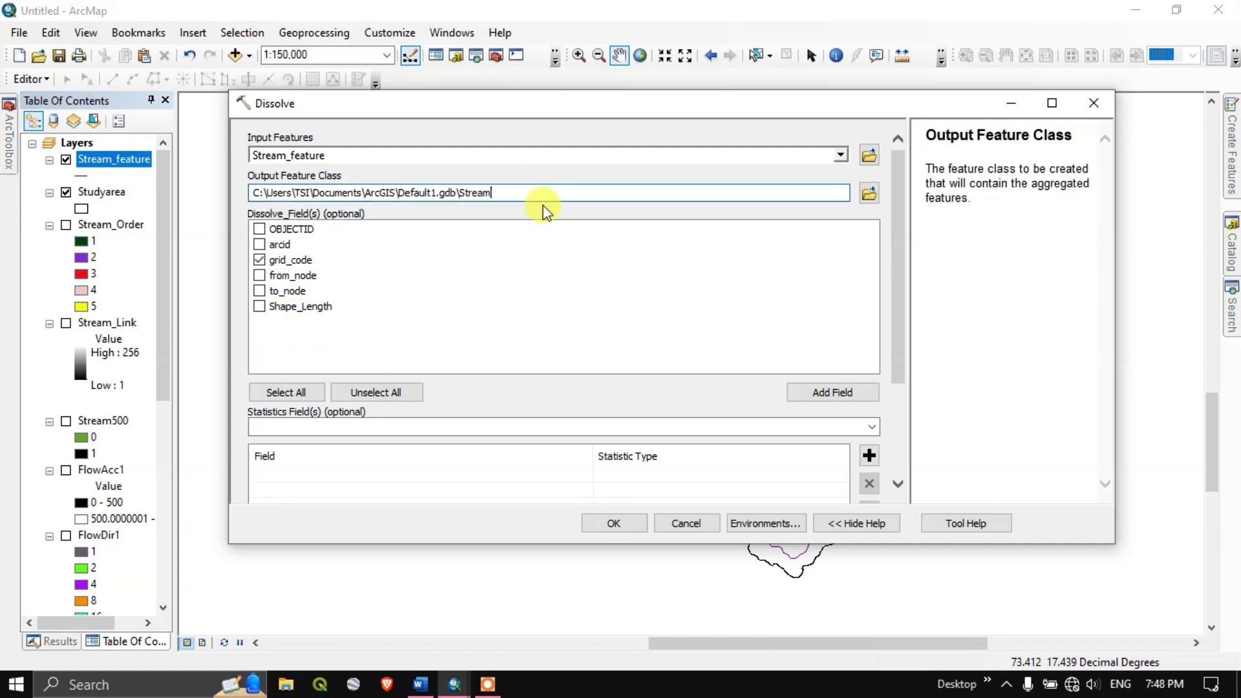
pyautogui.click(618, 522)
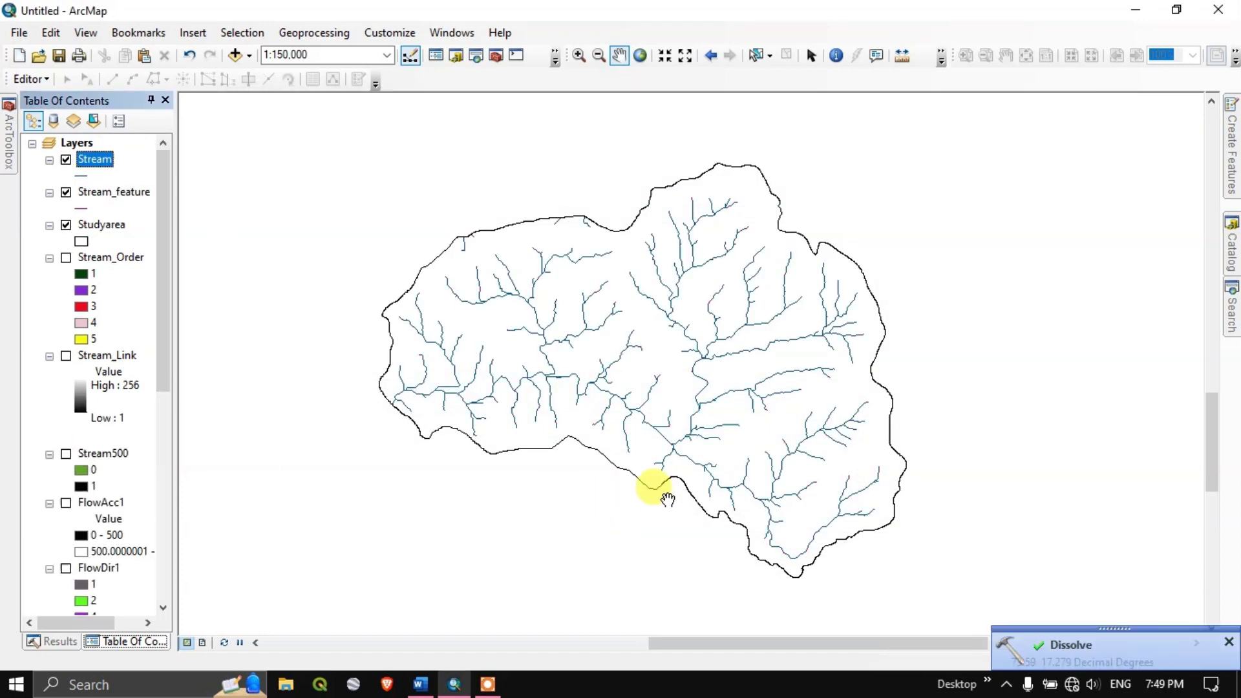
# Step: Hide Stream_feature and symbolize the Stream layer with graduated colors using grid_code as the value field
pyautogui.click(66, 192)
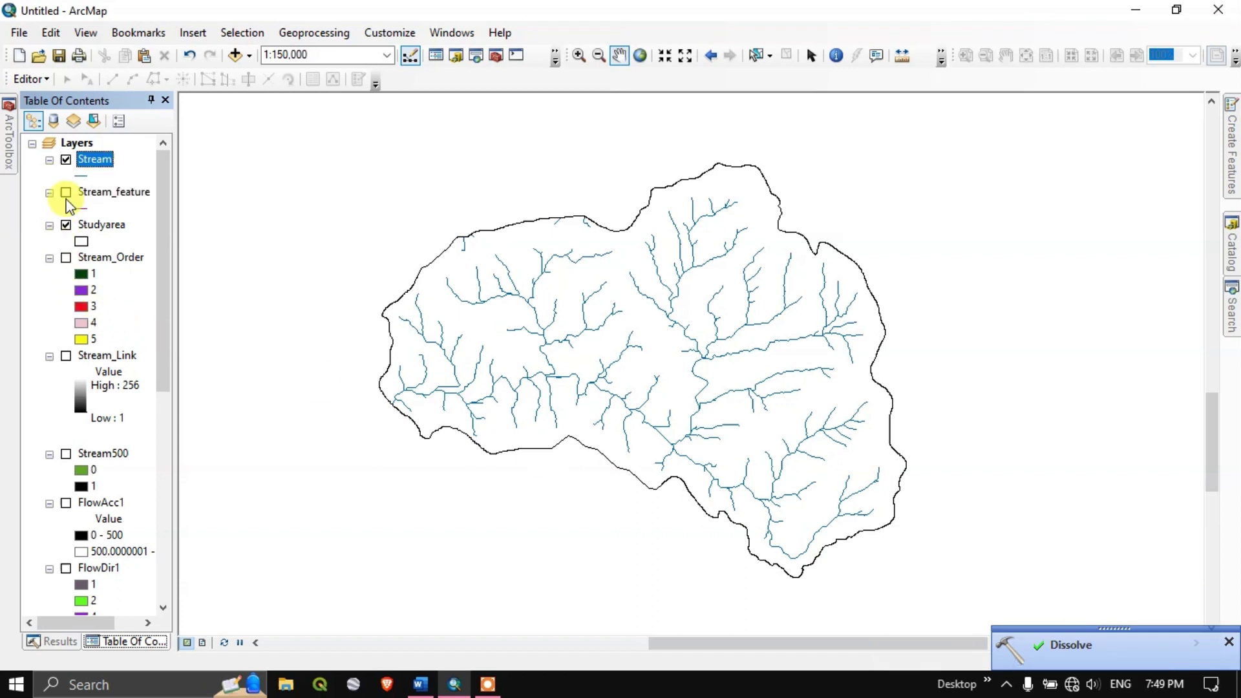
pyautogui.rightClick(100, 167)
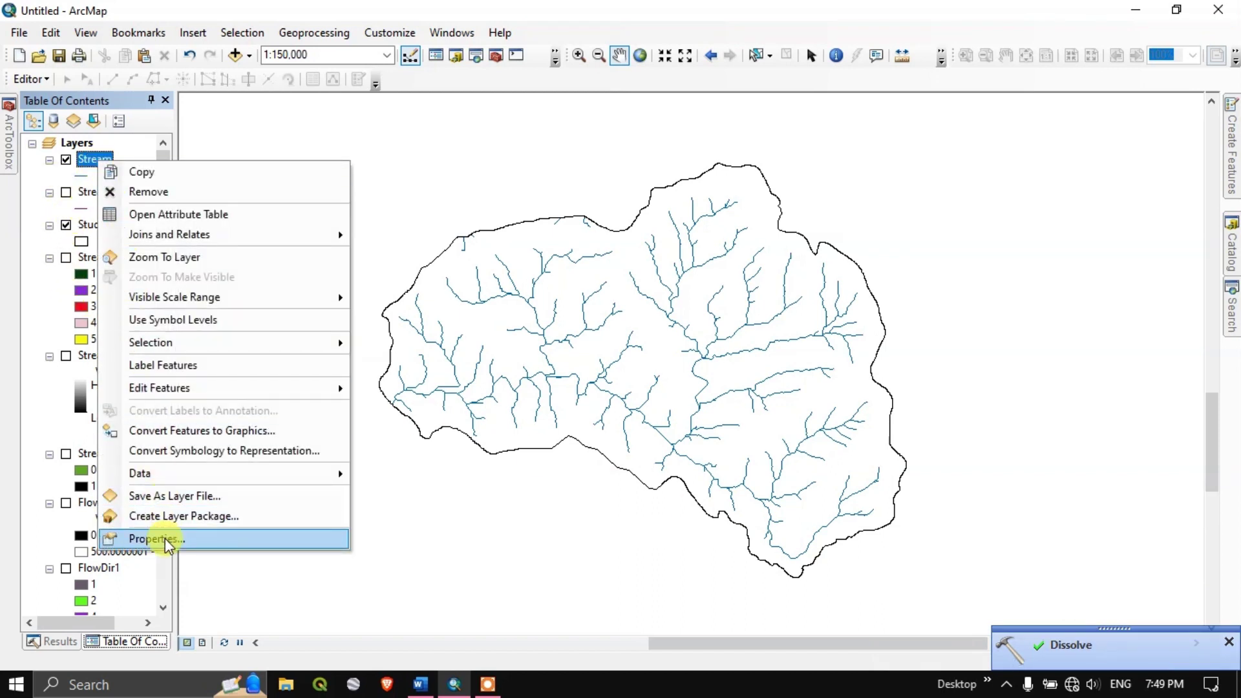
pyautogui.click(166, 540)
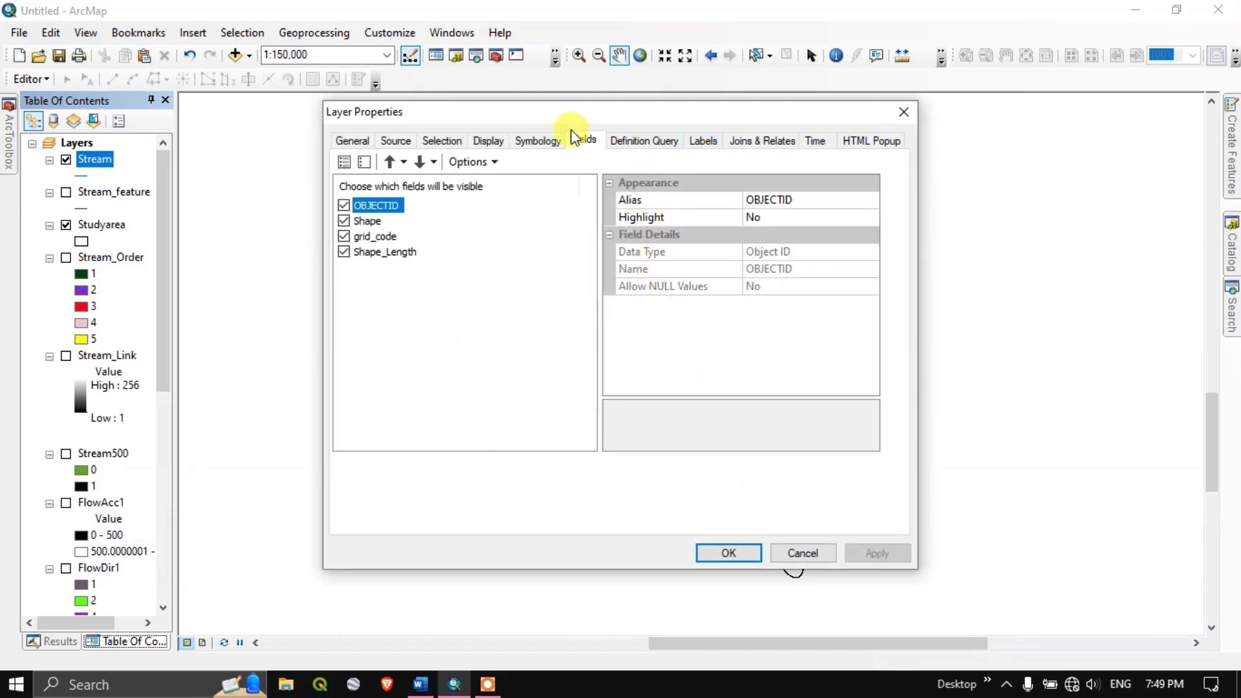
pyautogui.click(531, 142)
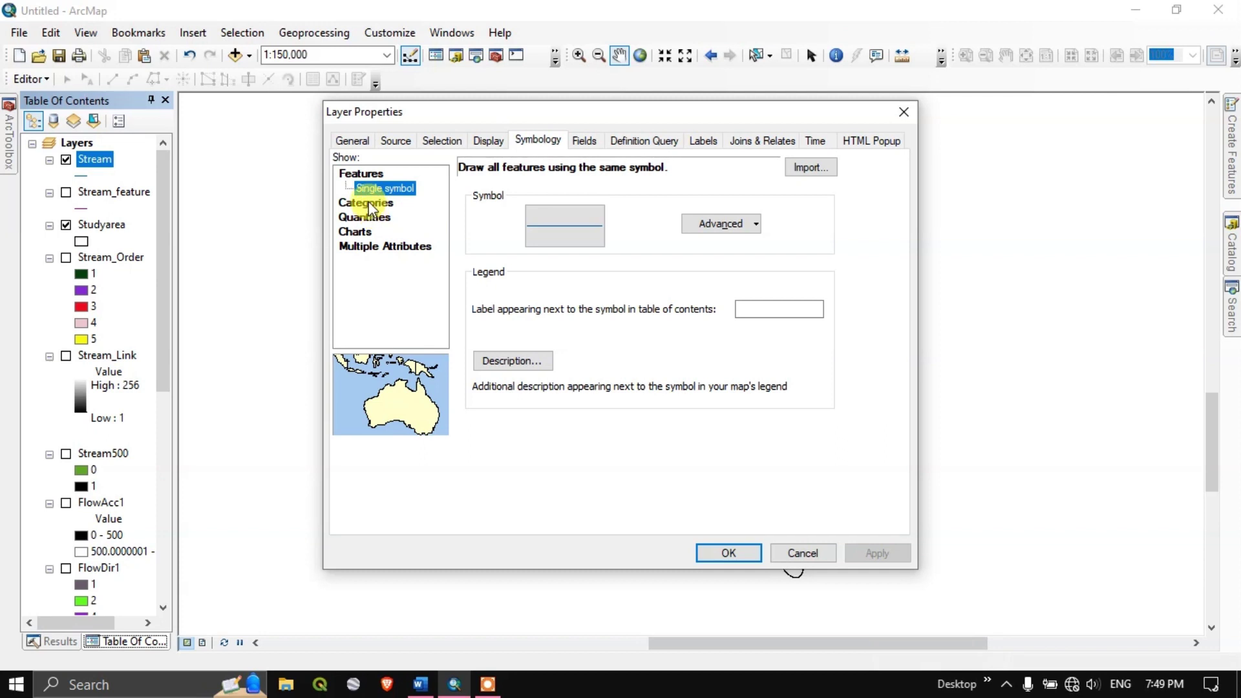
pyautogui.click(370, 205)
pyautogui.click(364, 246)
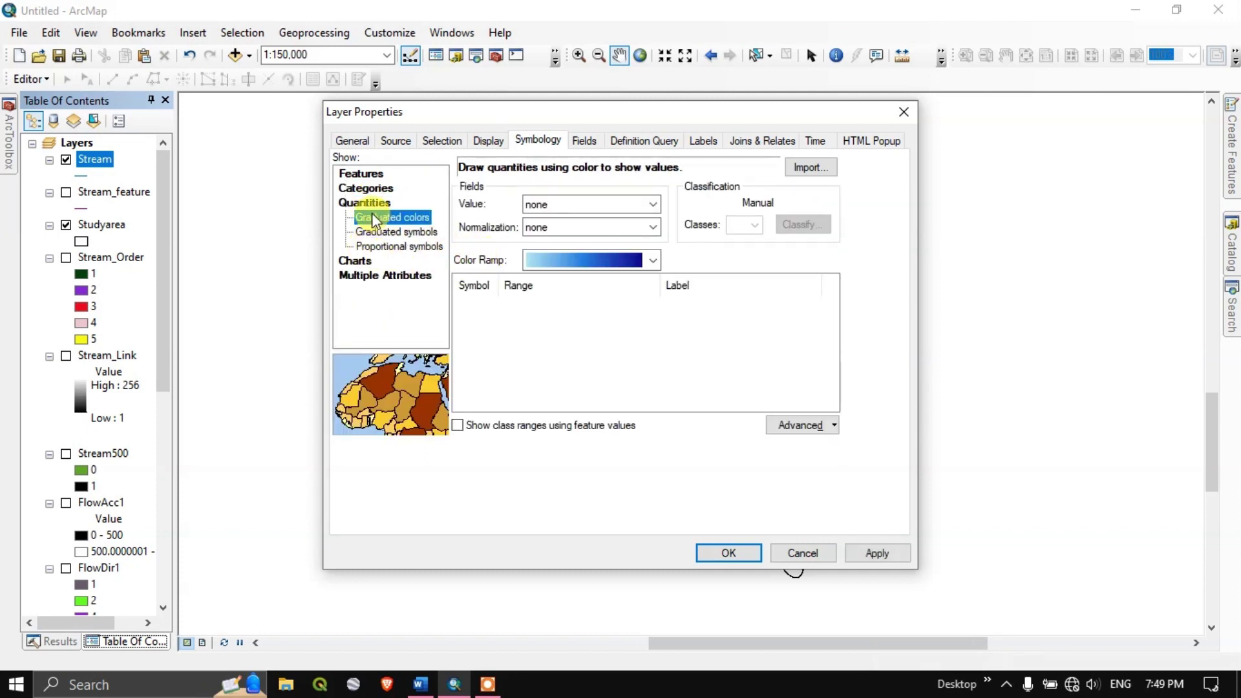
pyautogui.click(576, 206)
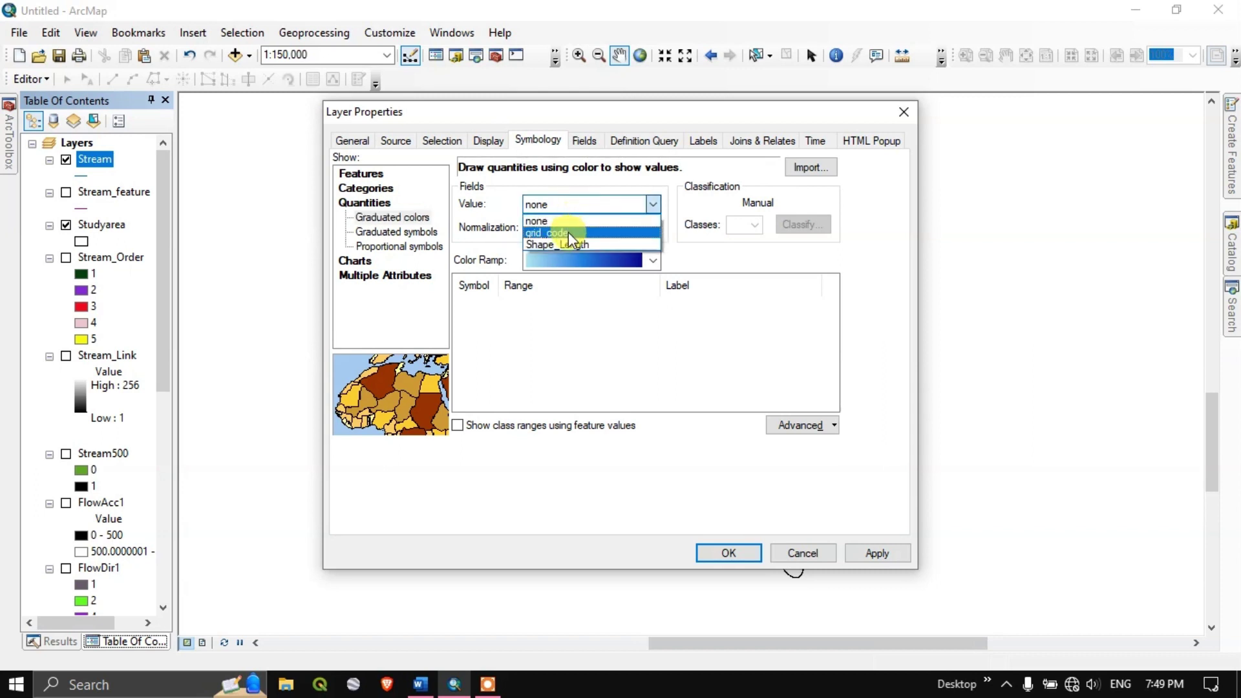
pyautogui.click(568, 233)
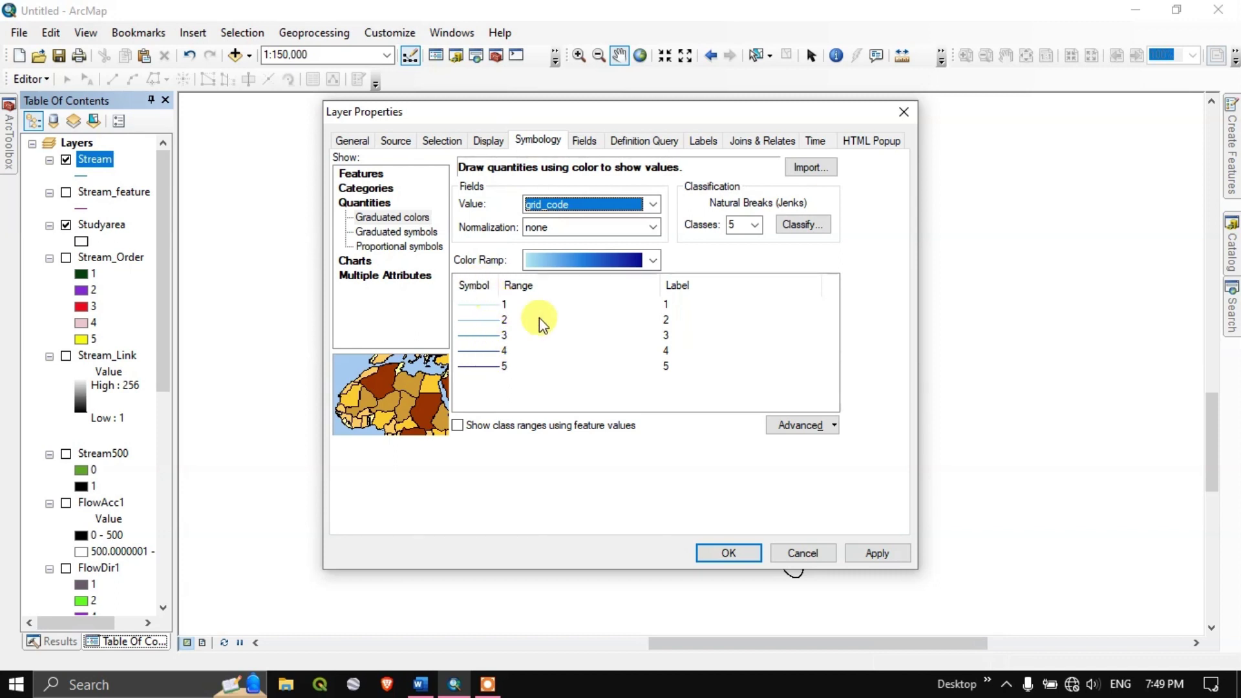
pyautogui.click(877, 554)
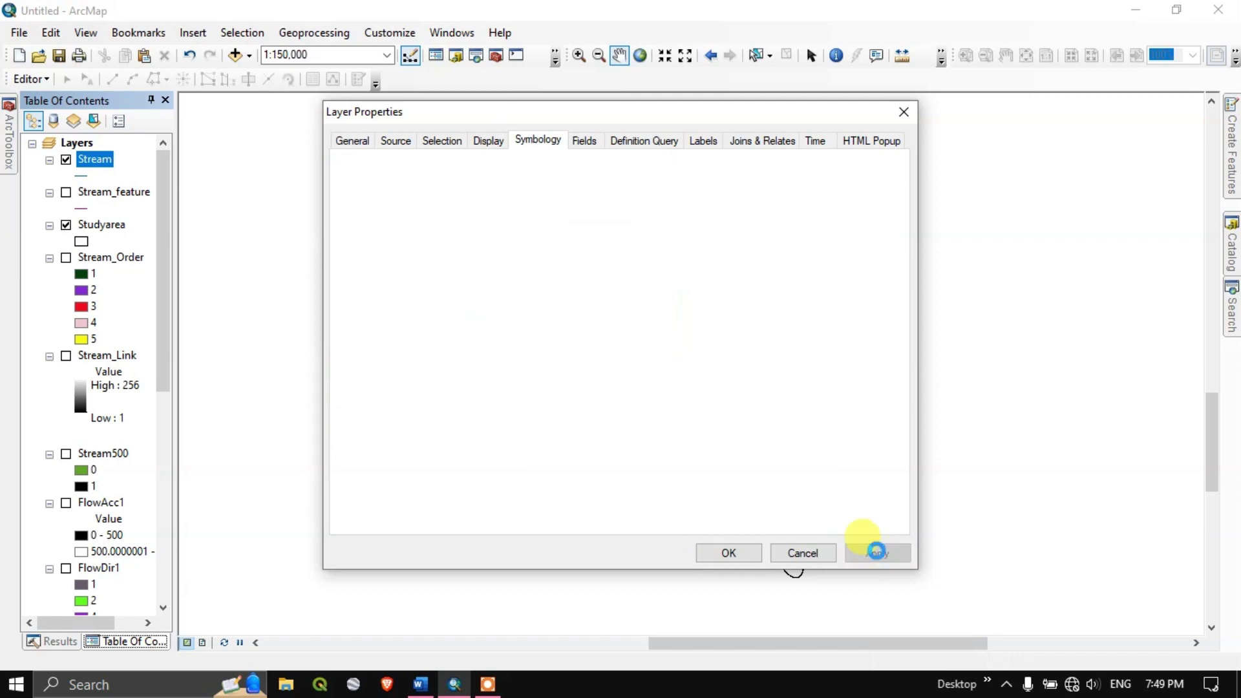
pyautogui.click(741, 554)
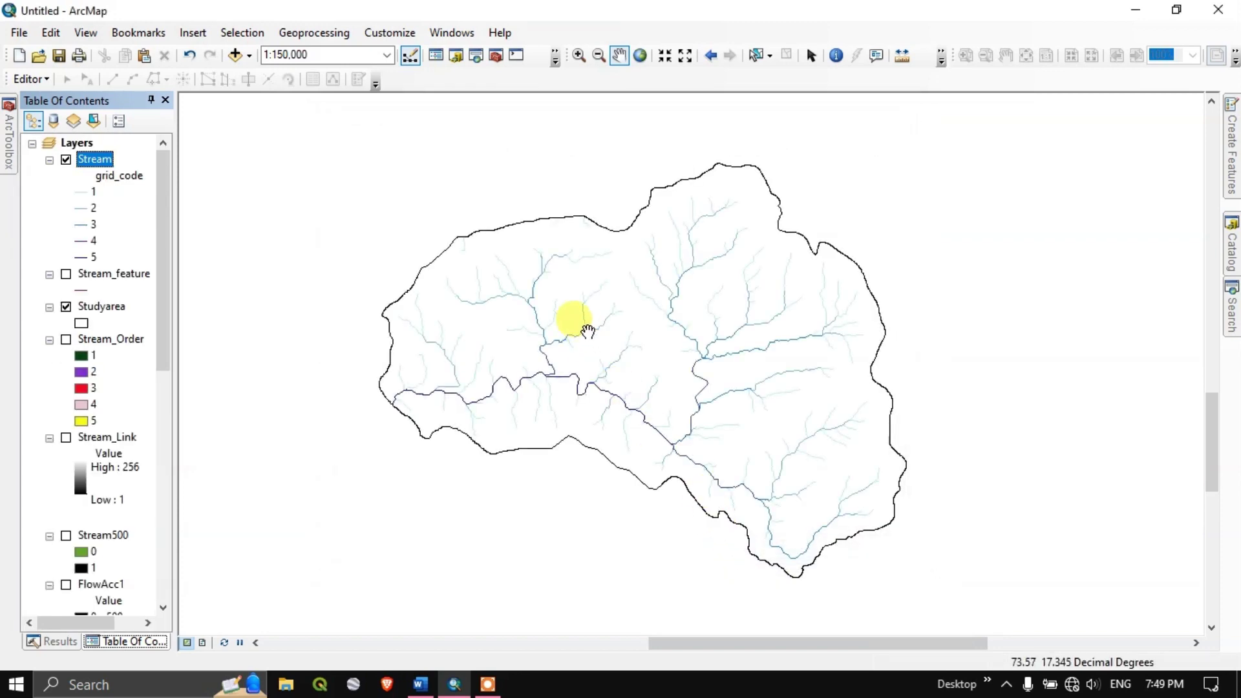
# Step: Turn on feature labels for the Stream layer and check in its properties that grid_code is the label field
pyautogui.rightClick(105, 161)
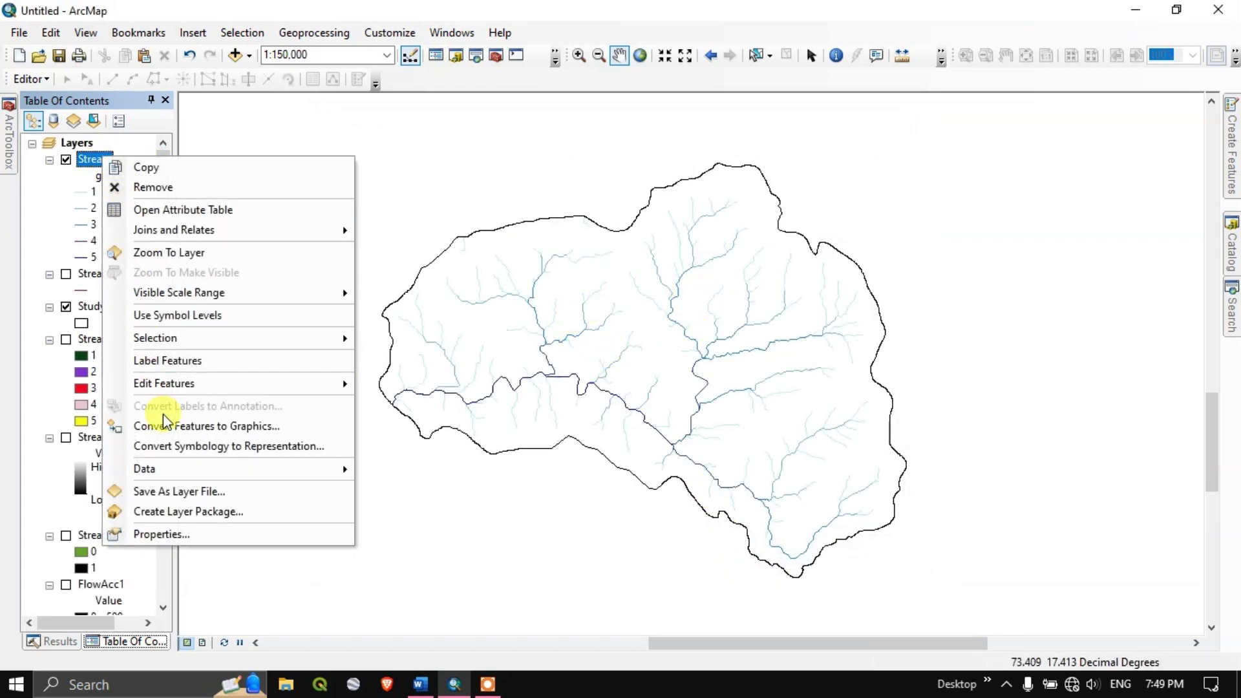
pyautogui.click(126, 360)
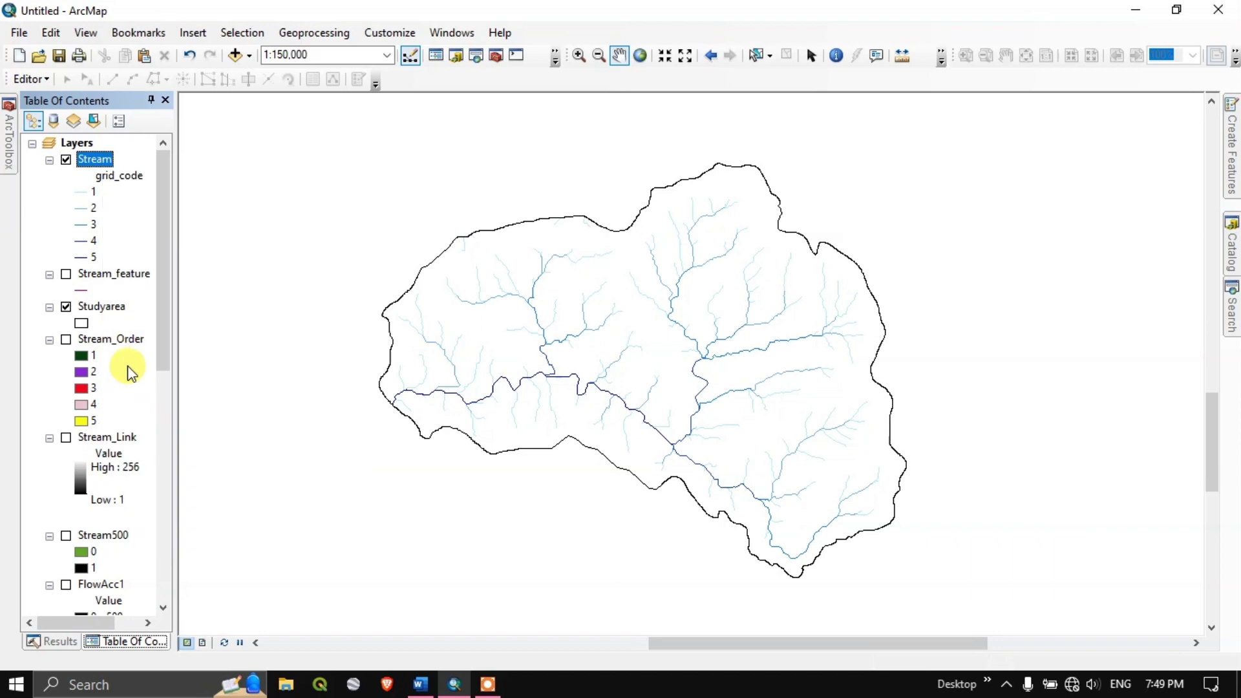
pyautogui.rightClick(90, 159)
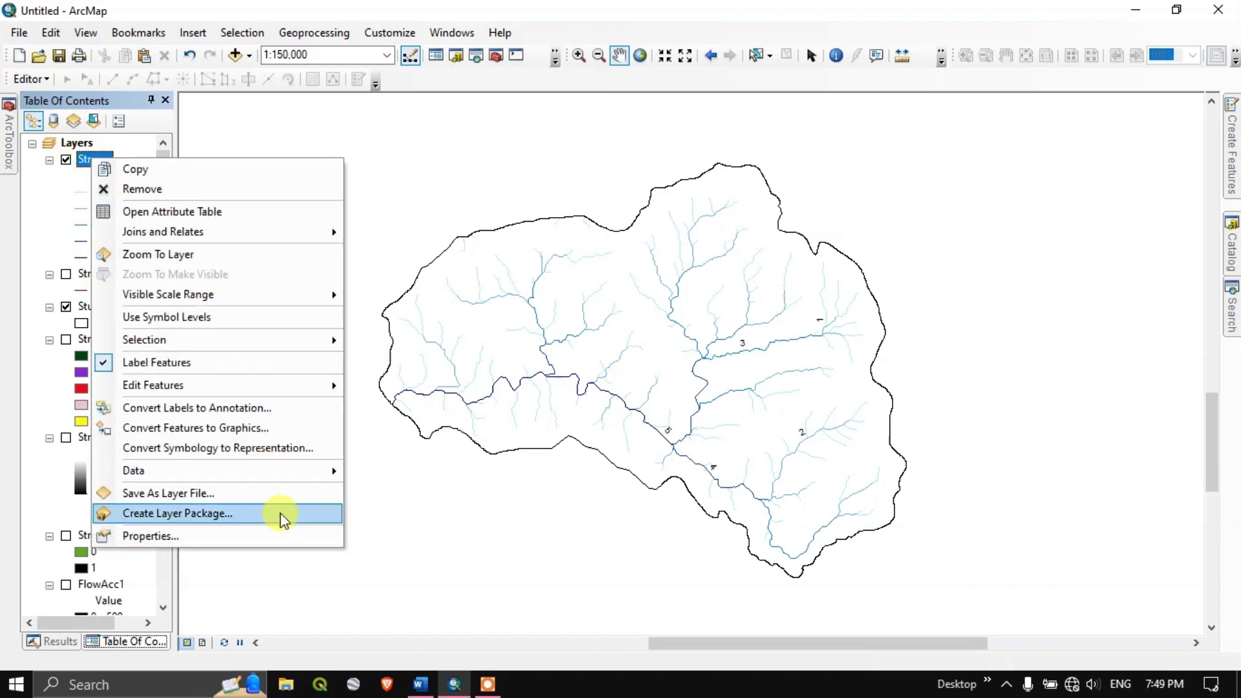
pyautogui.click(275, 536)
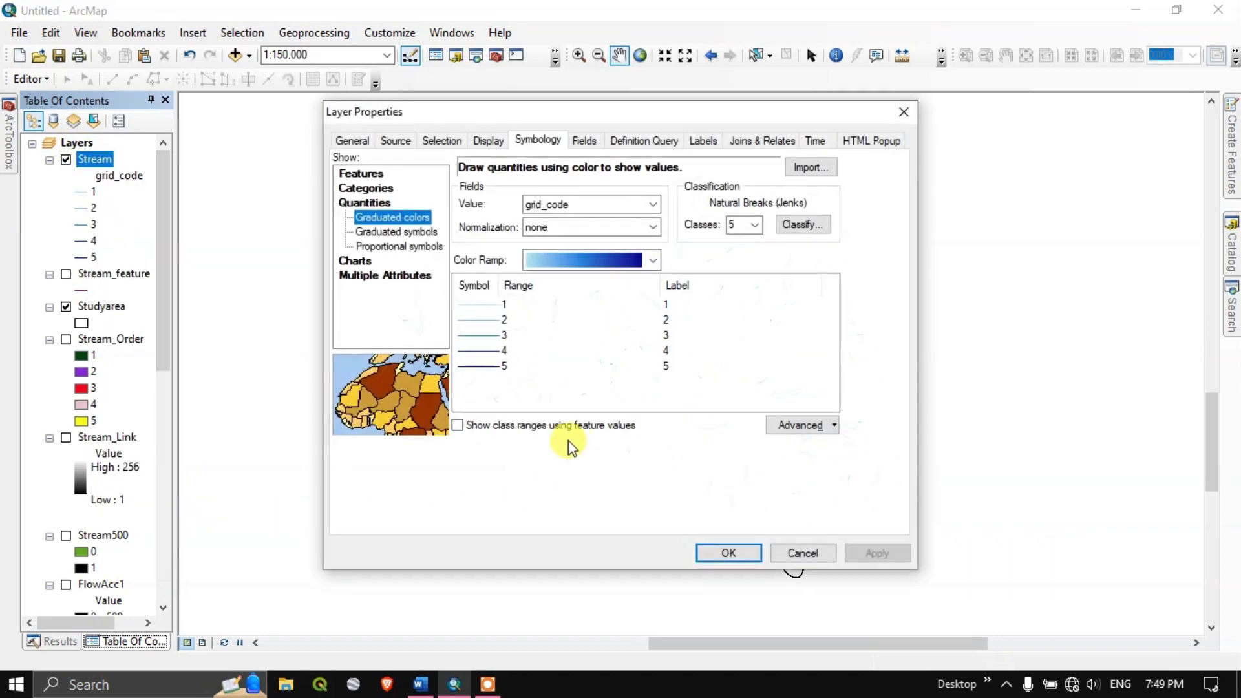
pyautogui.click(706, 142)
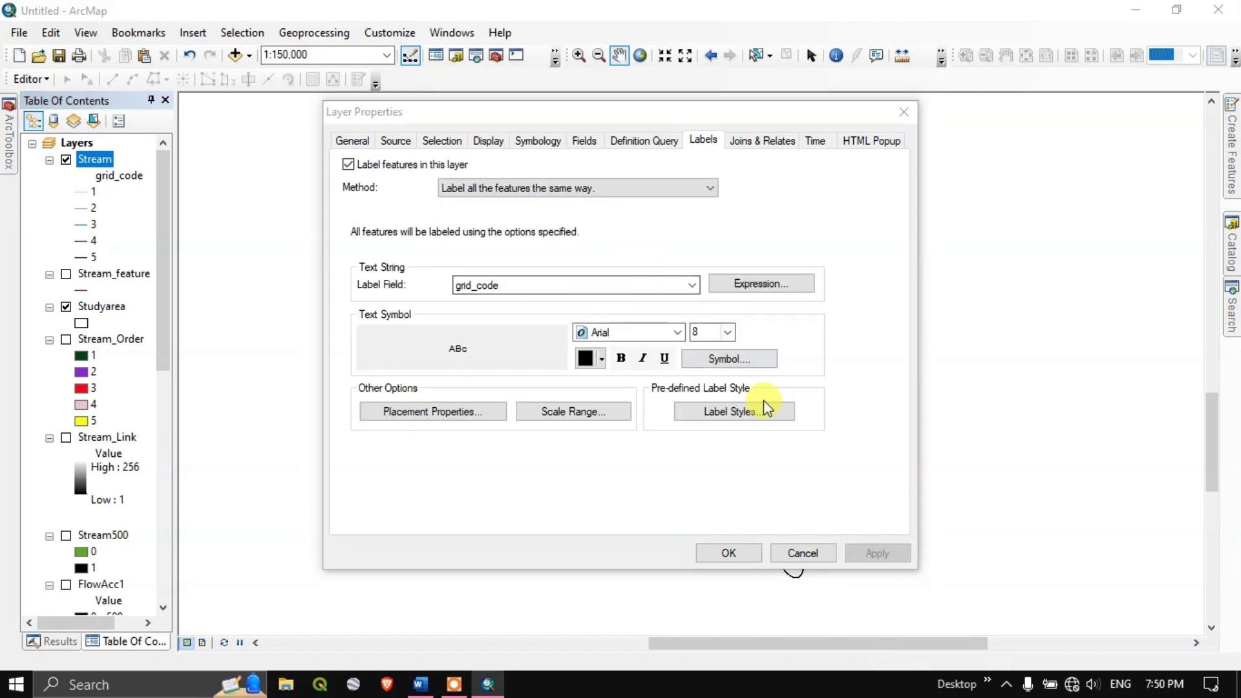
pyautogui.click(727, 553)
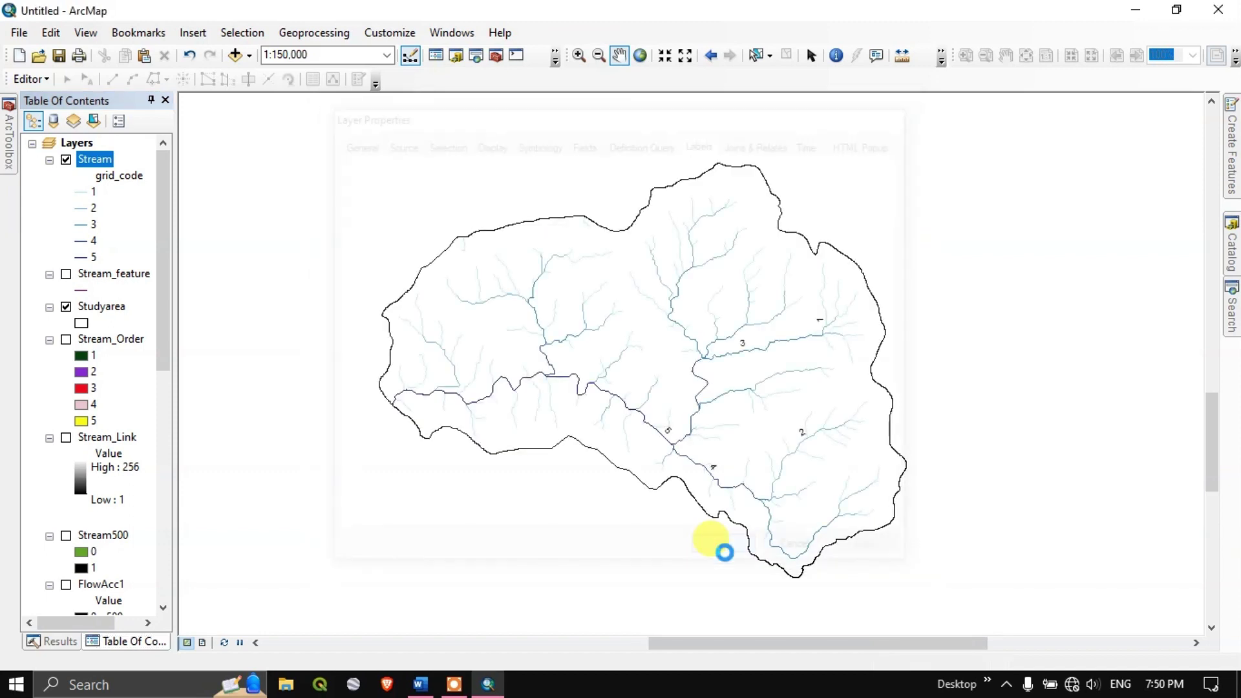
pyautogui.scroll(3, 727, 424)
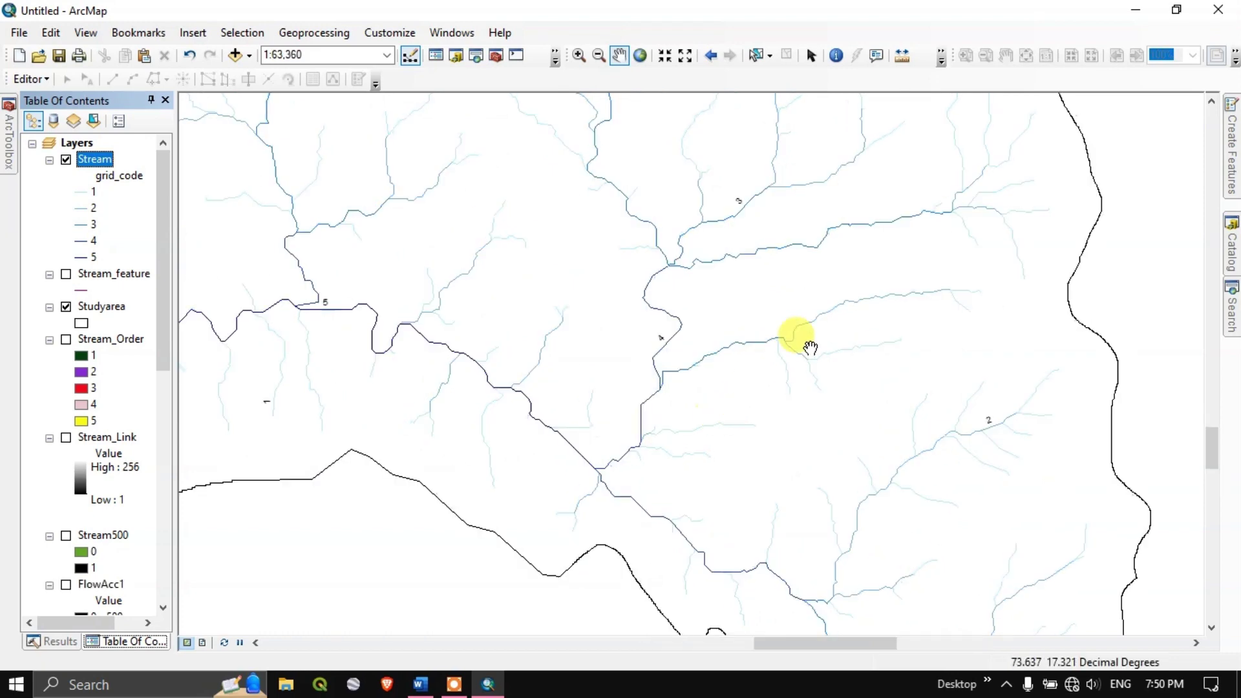
pyautogui.scroll(3, 808, 343)
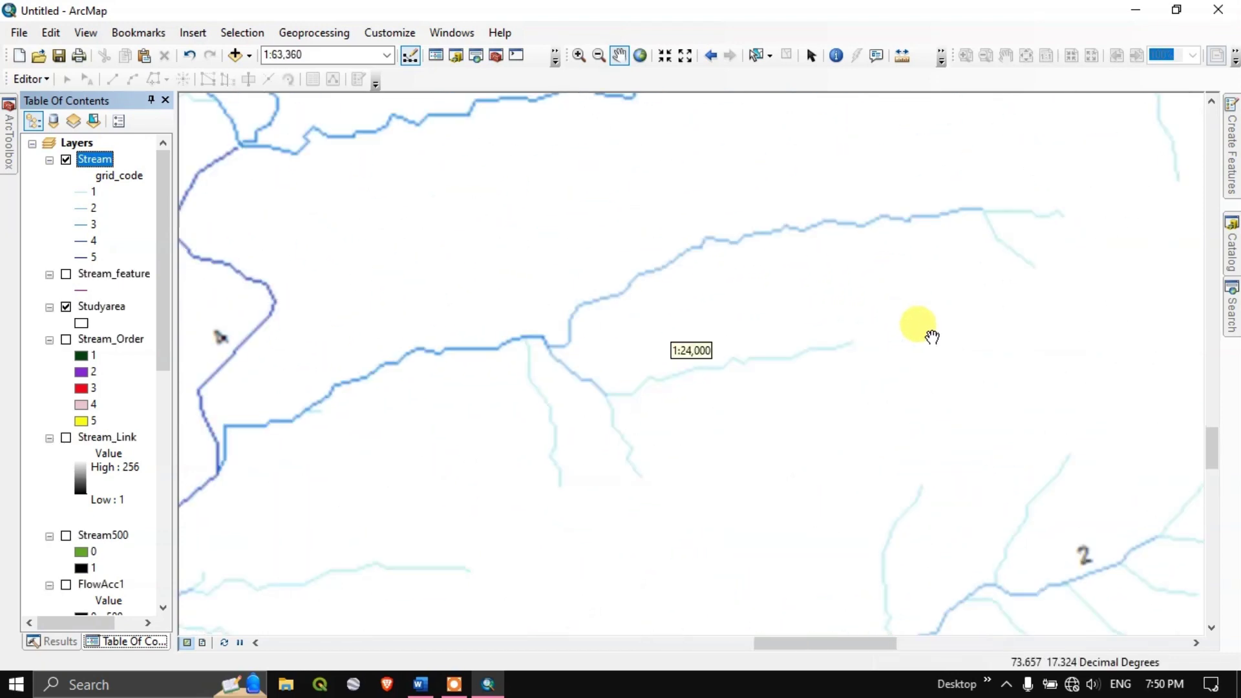
pyautogui.scroll(-5, 758, 384)
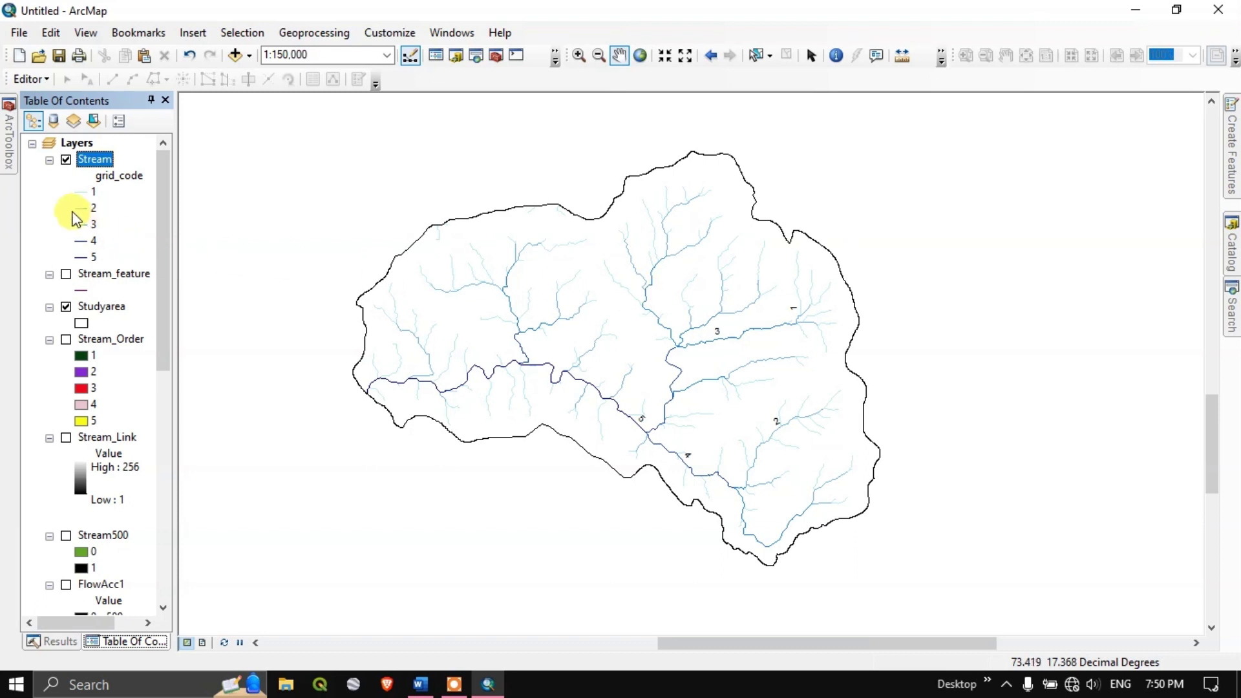
# Step: Hide the Stream layer, show Stream_feature instead, and set the Stream_feature label field to grid_code
pyautogui.click(66, 161)
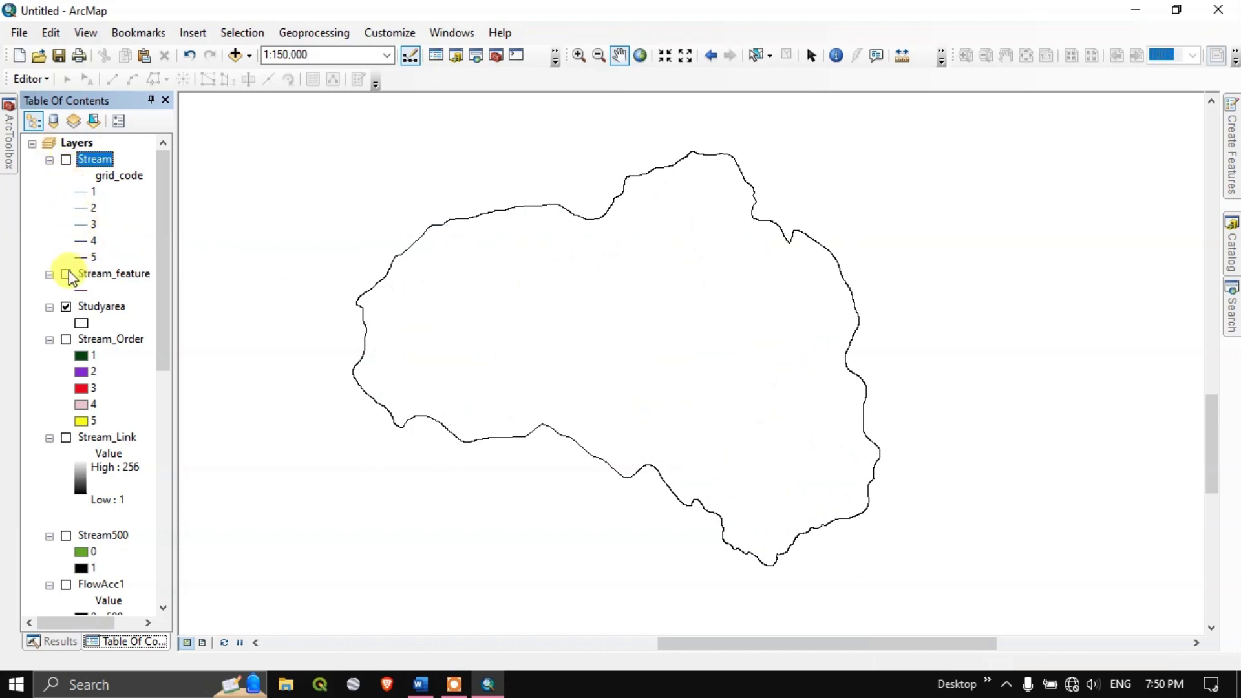
pyautogui.rightClick(123, 274)
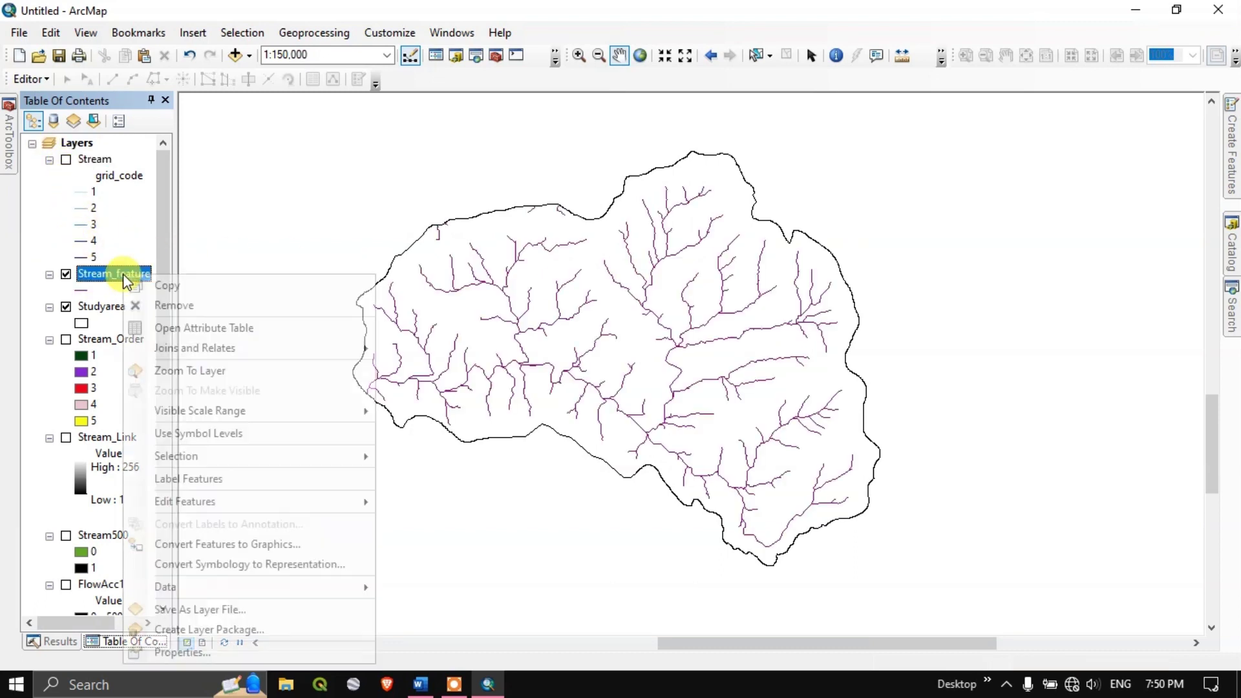
pyautogui.click(243, 651)
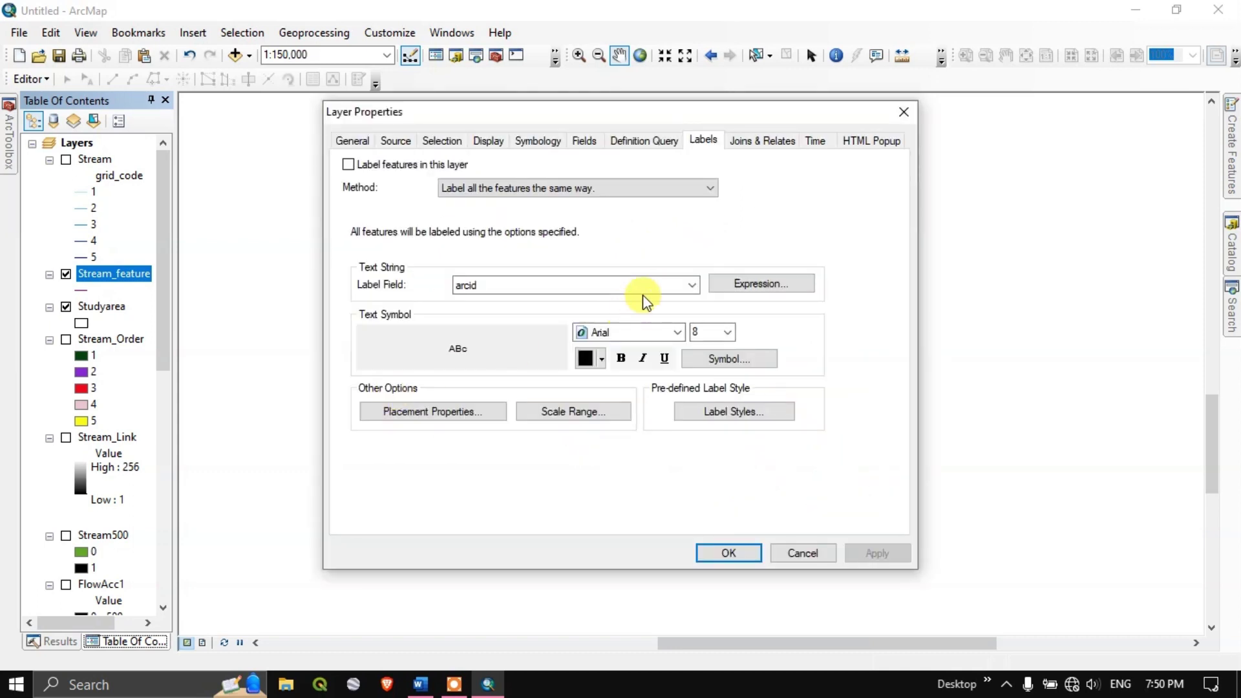
pyautogui.click(691, 284)
pyautogui.click(484, 325)
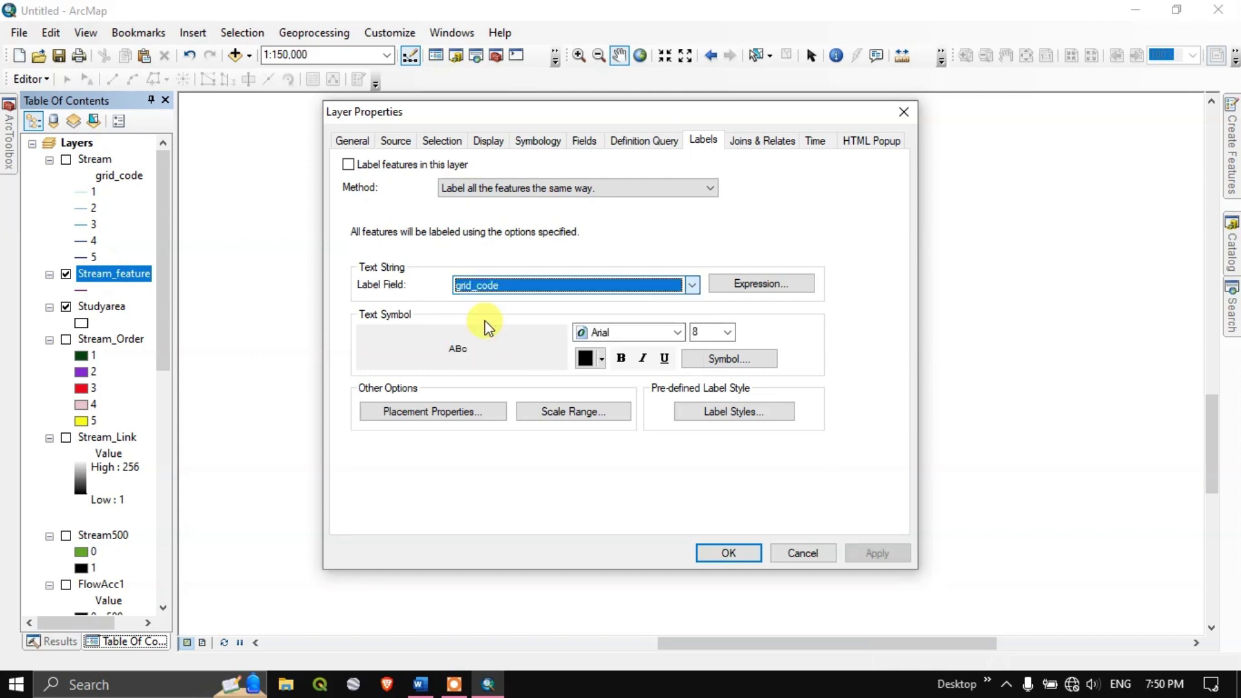
pyautogui.click(867, 552)
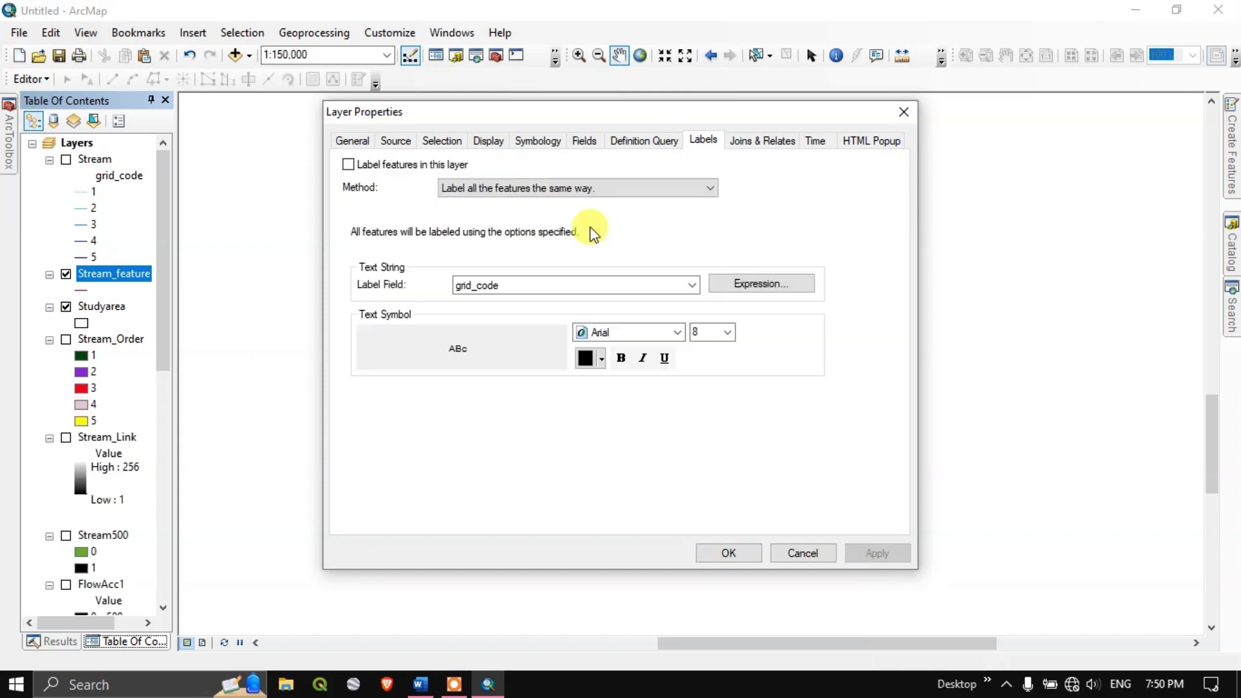
# Step: Symbolize Stream_feature with graduated colors using grid_code as the value field
pyautogui.click(536, 139)
pyautogui.click(367, 219)
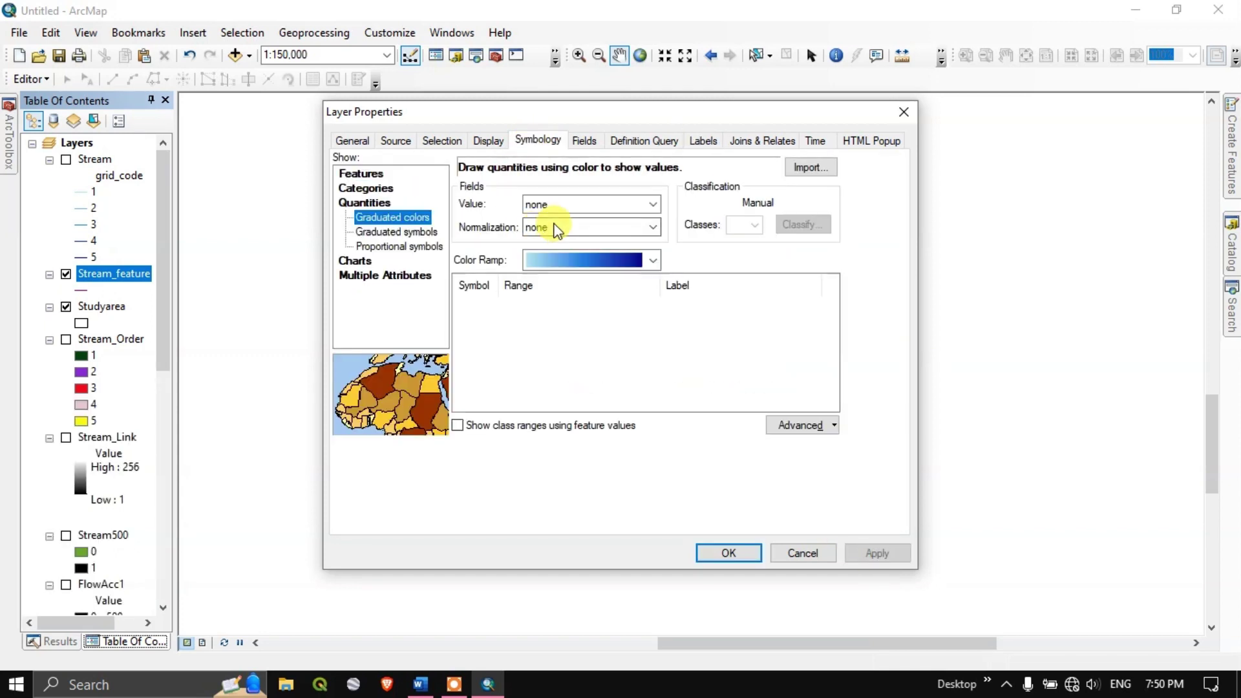
pyautogui.click(567, 212)
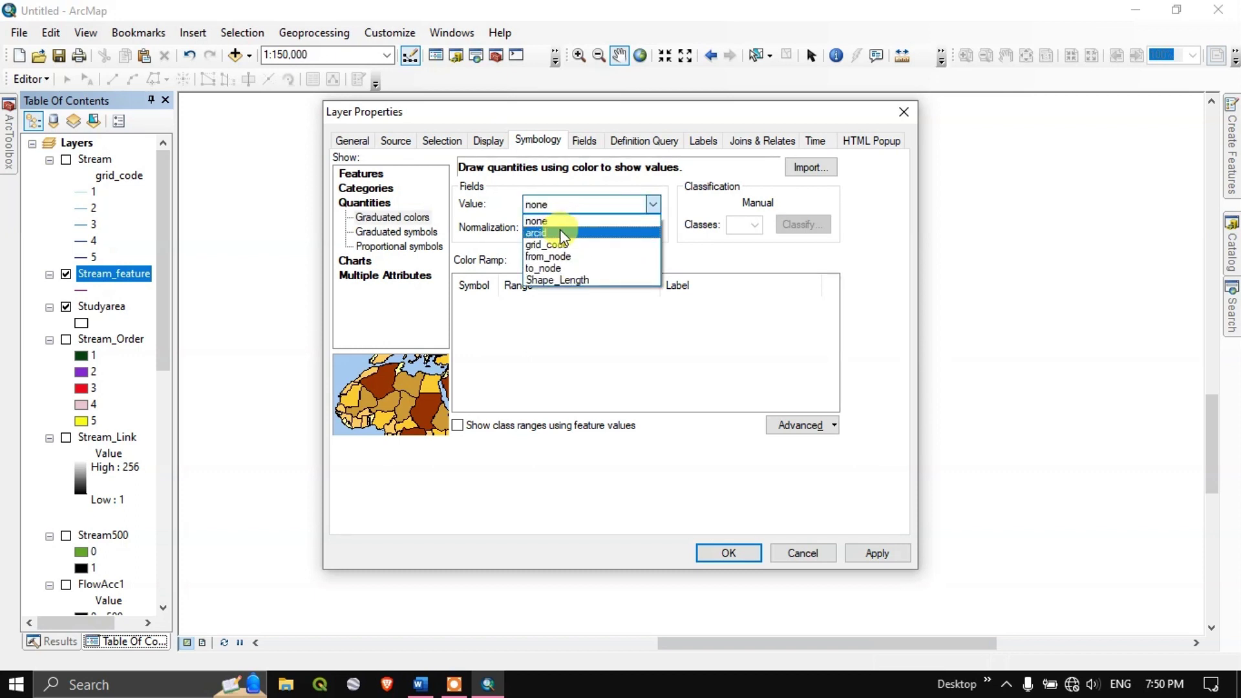
pyautogui.click(561, 242)
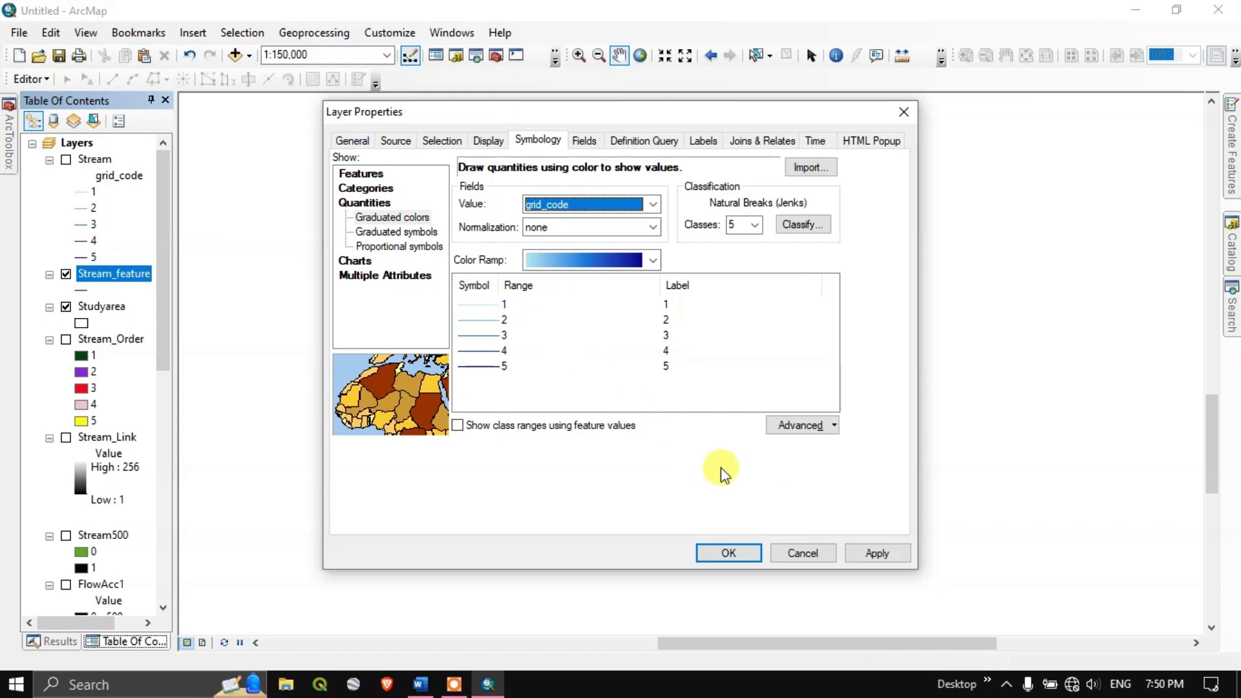
pyautogui.click(874, 554)
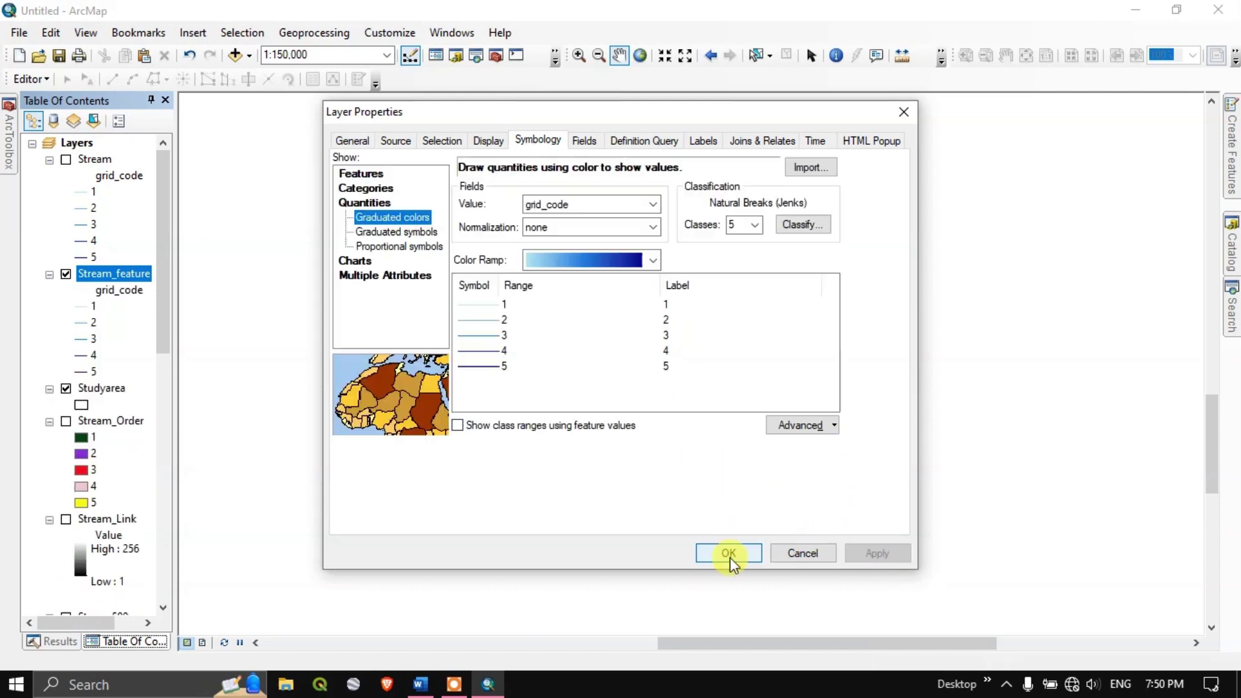
pyautogui.click(729, 554)
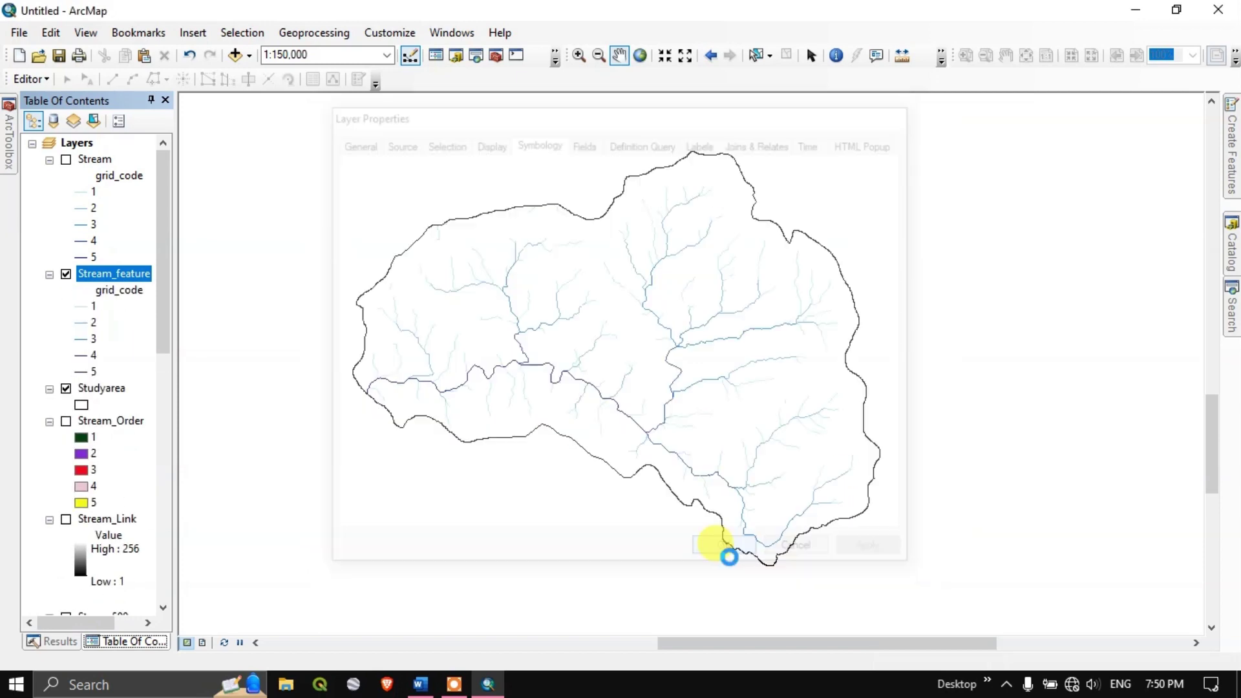
# Step: Turn on feature labels for Stream_feature and examine the order labels across the stream network
pyautogui.rightClick(112, 276)
pyautogui.click(139, 480)
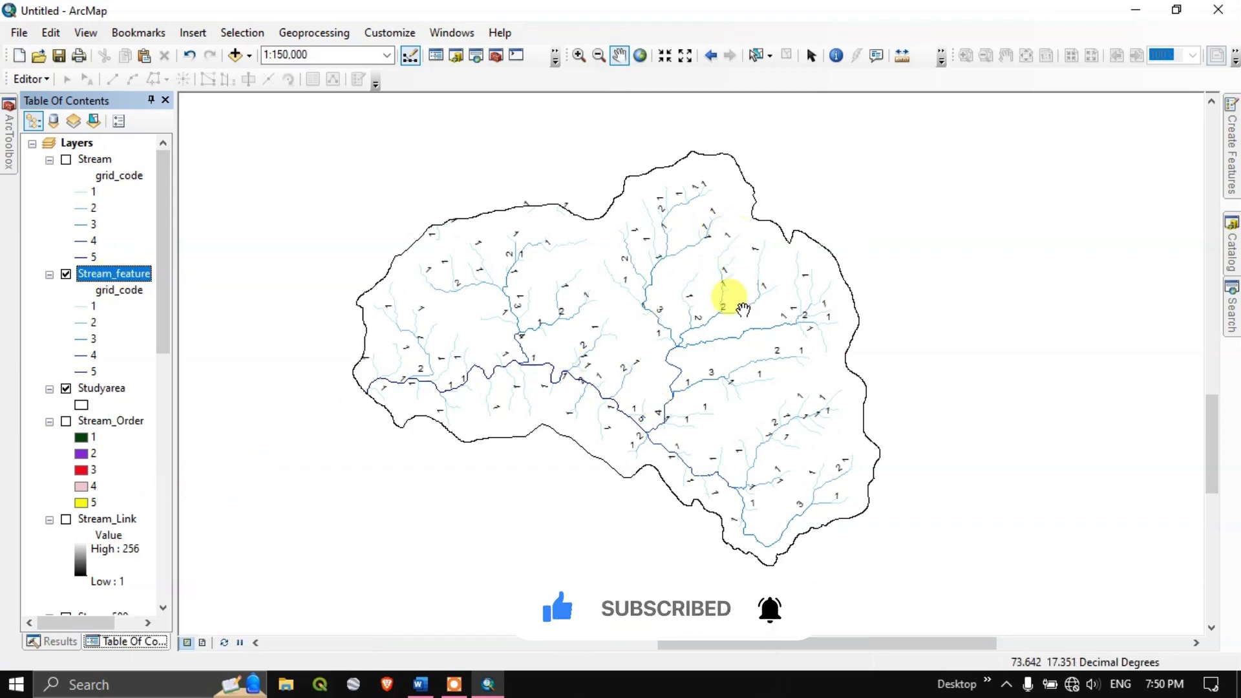
pyautogui.scroll(-2, 643, 317)
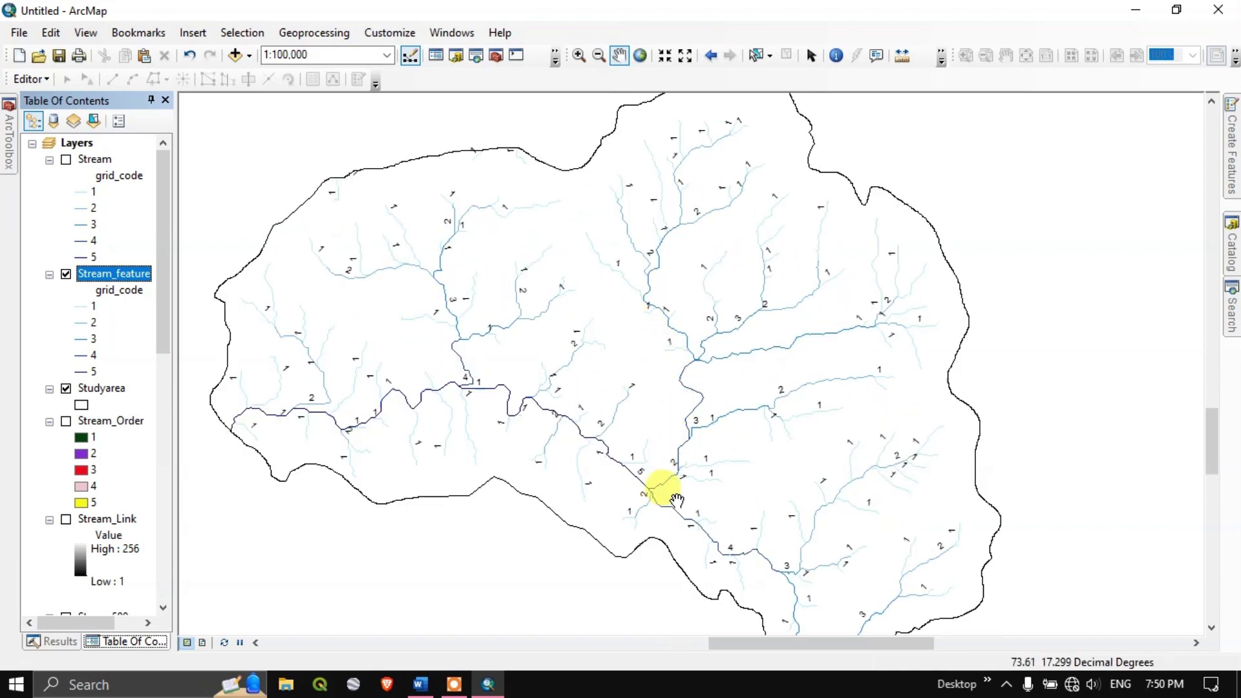
pyautogui.scroll(1, 656, 360)
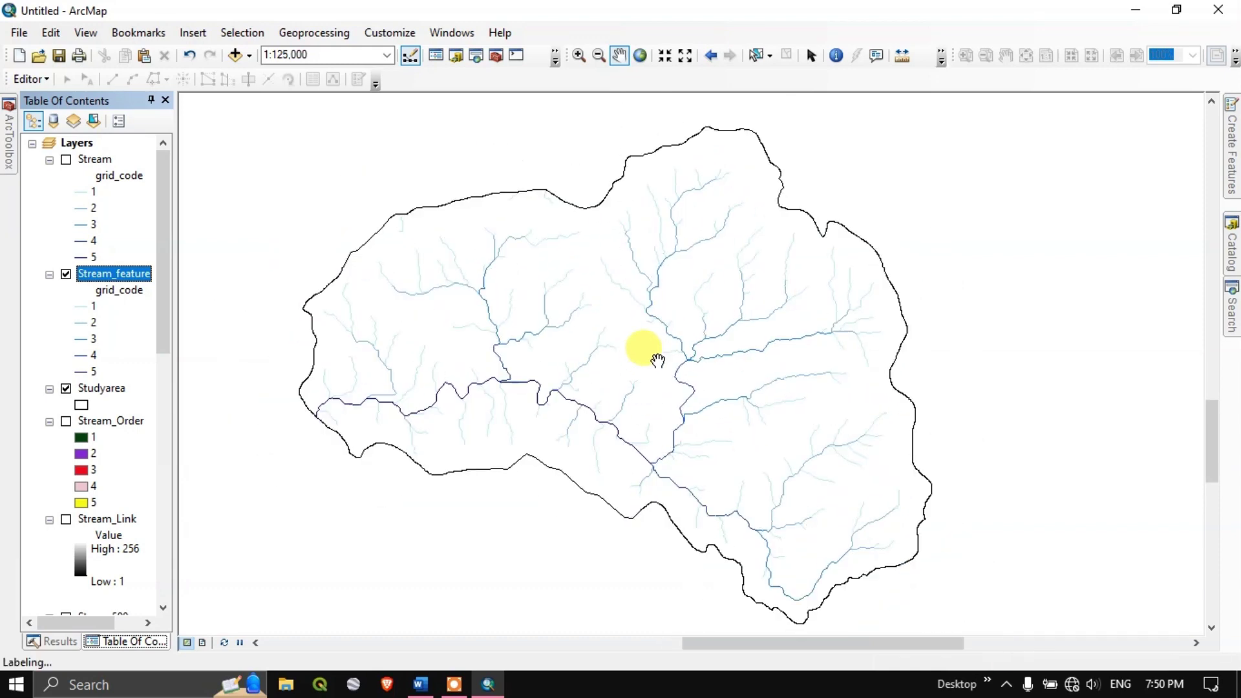